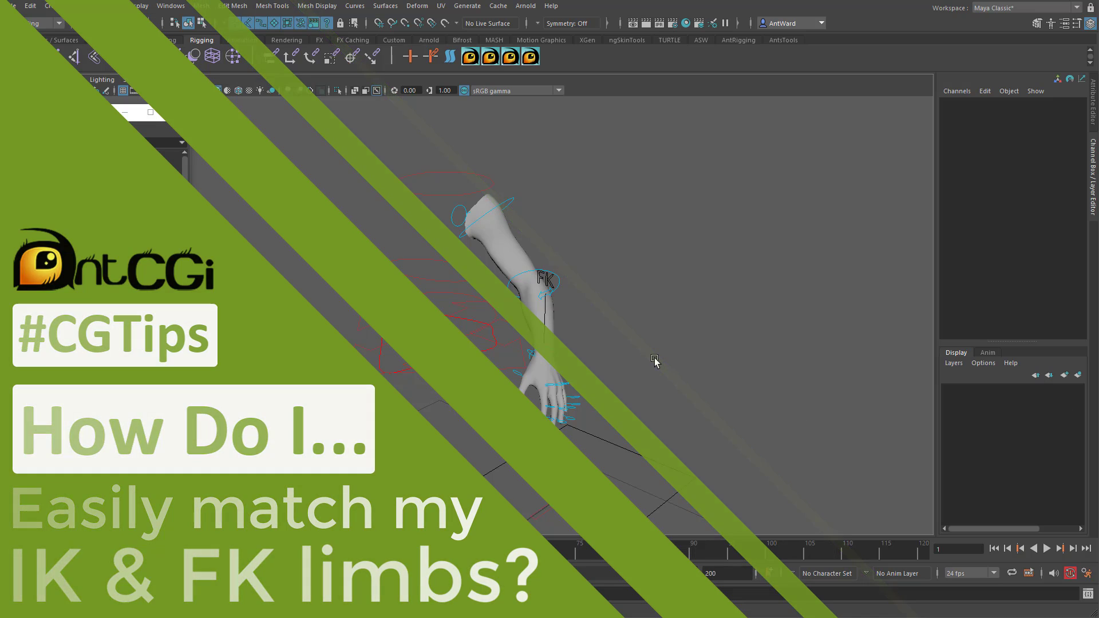
left_click_drag(623, 362, 616, 364, "alt")
middle_click_drag(615, 365, 598, 350, "alt")
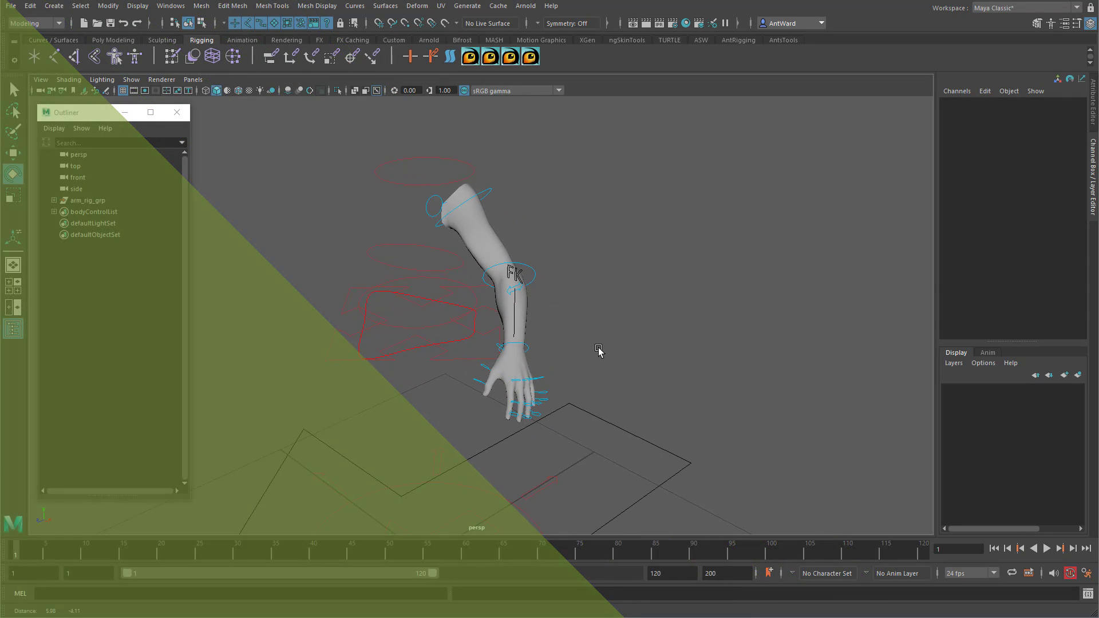
left_click_drag(599, 351, 604, 351, "alt")
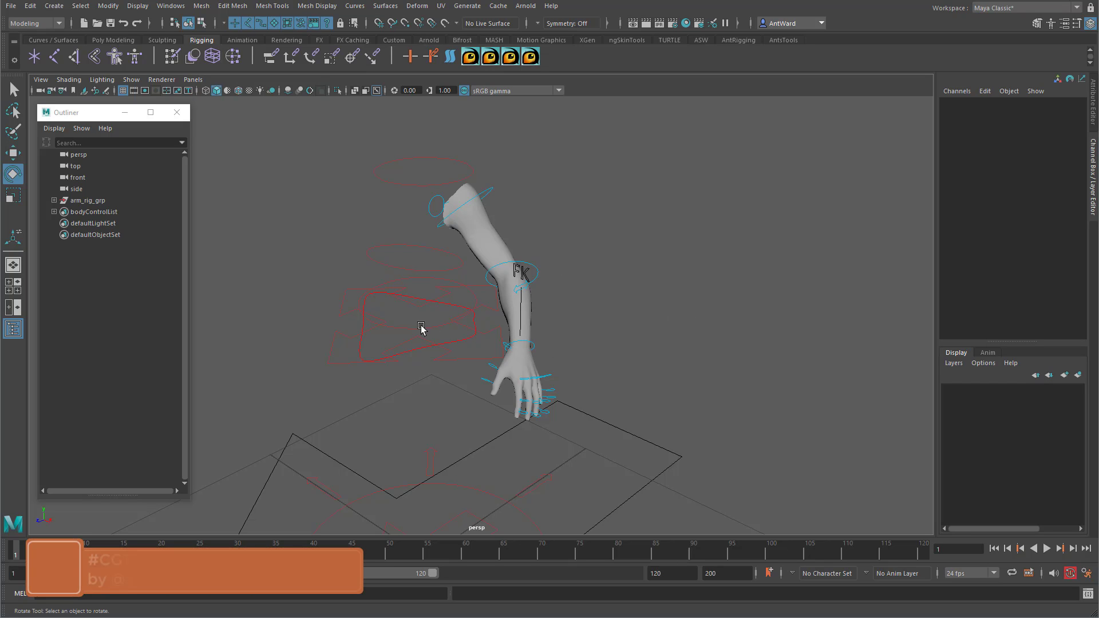
left_click_drag(422, 326, 450, 322, "alt")
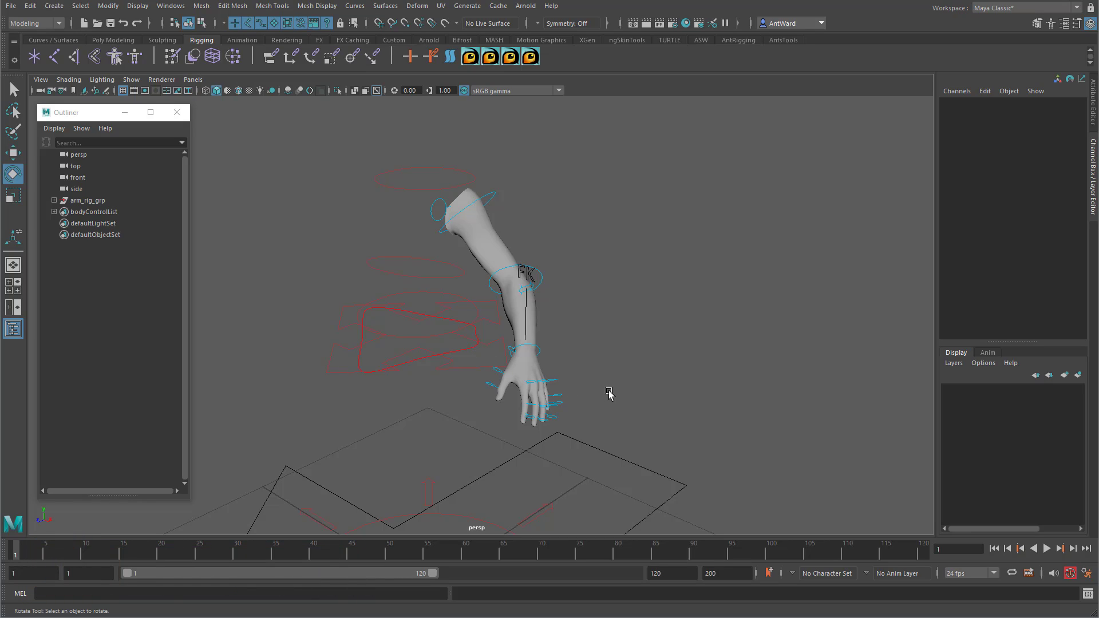
Test the left arm control's FK IK Switch by blending the arm to IK and back to FK.
left_click(533, 288)
left_click(1007, 112)
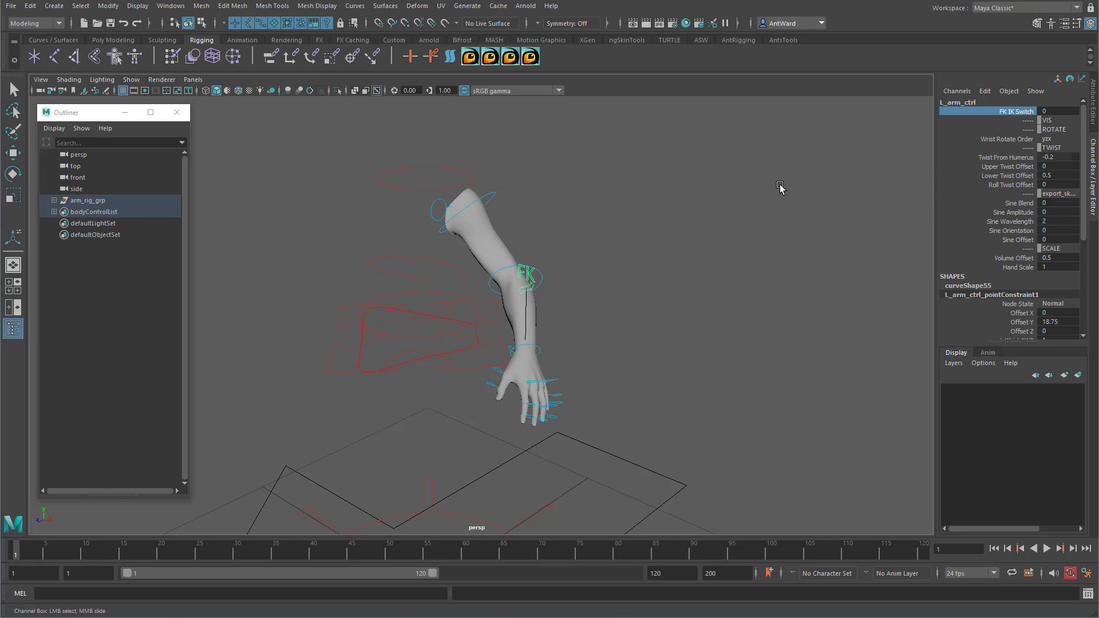
middle_click_drag(722, 196, 689, 203)
Pose the left arm in FK by rotating the shoulder control and bending the forearm upward with the elbow control.
left_click(490, 191)
key("e")
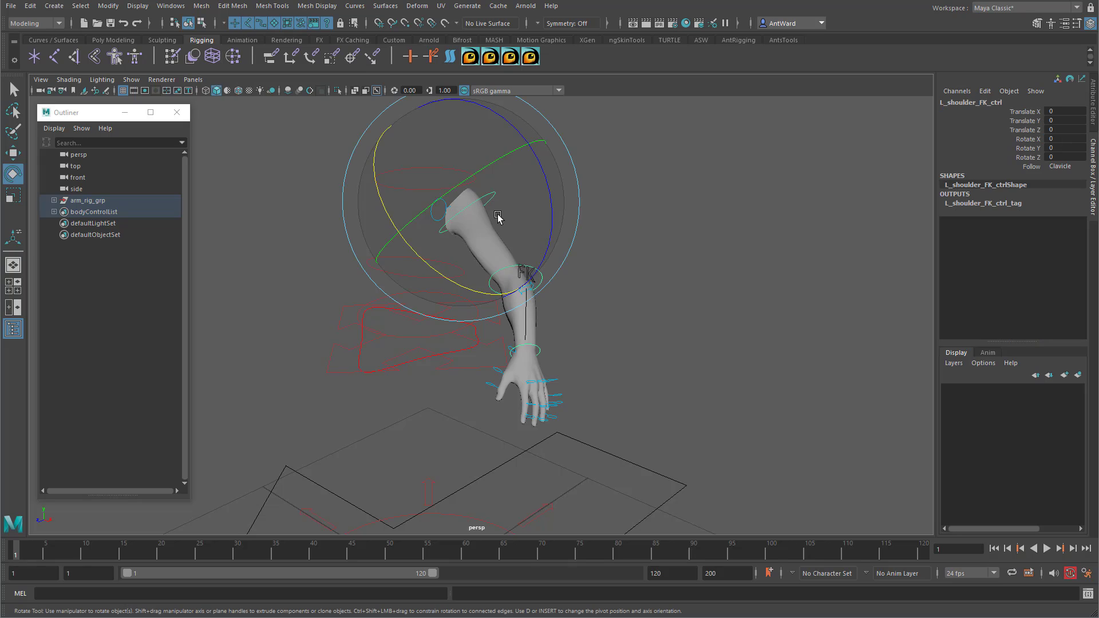
left_click_drag(466, 290, 412, 266)
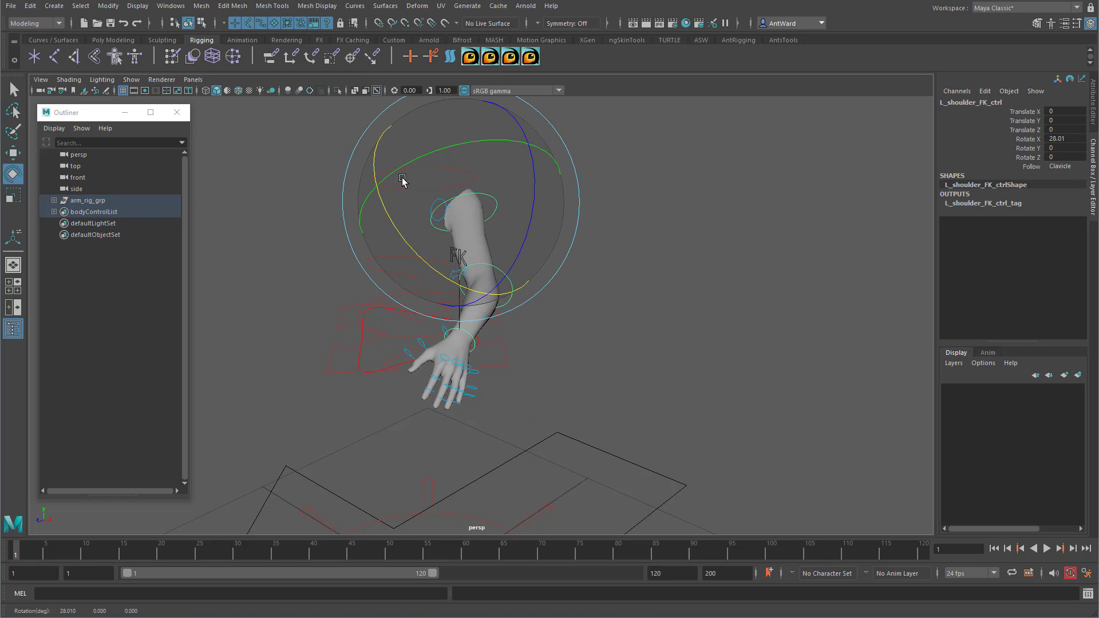
left_click_drag(404, 167, 461, 154)
left_click(562, 302)
left_click(442, 331)
left_click_drag(441, 330, 384, 236, "alt")
left_click(643, 361)
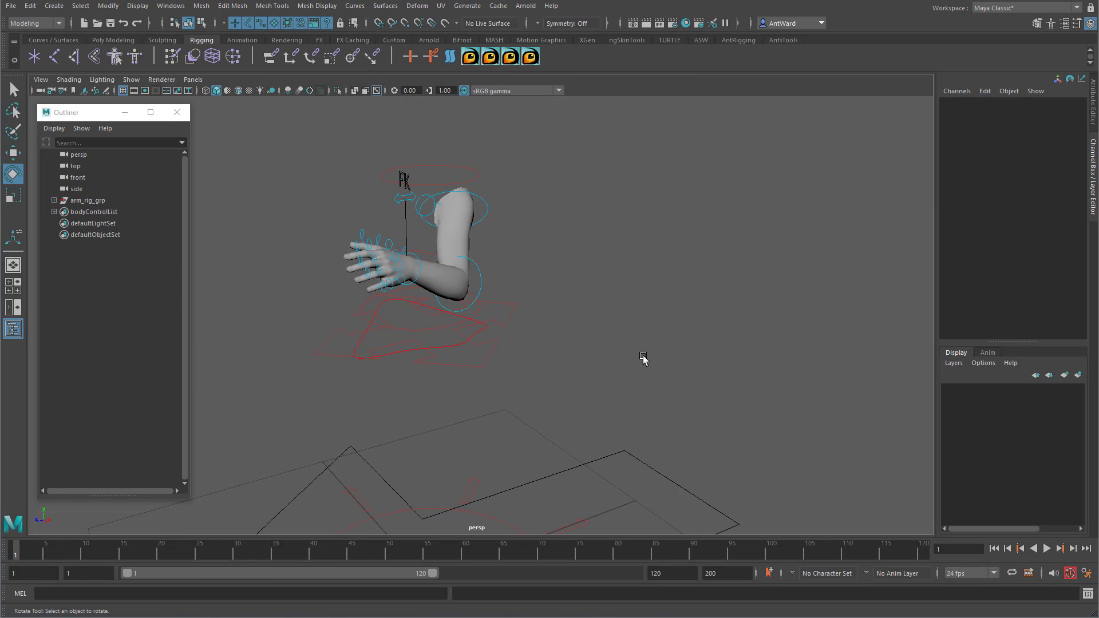
Rotate the left wrist FK control to about -19.2, 43.4 and 33.5 in X, Y and Z to bend the hand.
left_click(412, 286)
left_click_drag(353, 291, 372, 220)
left_click_drag(467, 302, 449, 307, "alt")
middle_click_drag(449, 308, 482, 355, "alt")
right_click_drag(482, 355, 587, 357, "alt")
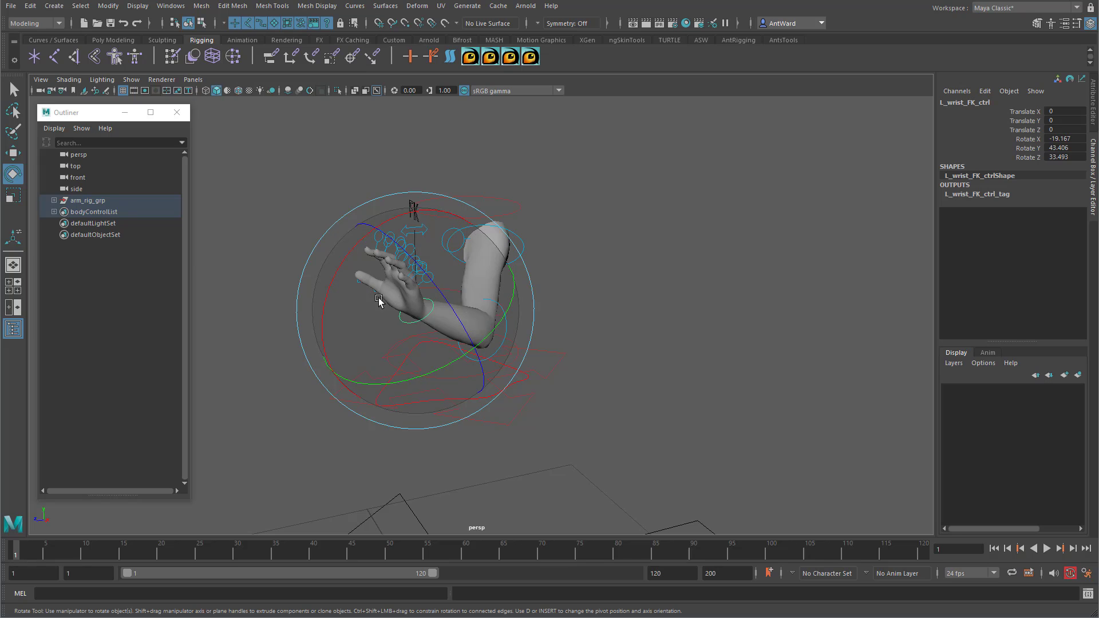
left_click(700, 278)
Set the left arm control's FK IK Switch to 1 to put the arm in IK.
left_click(430, 236)
left_click_drag(584, 265, 635, 272, "alt")
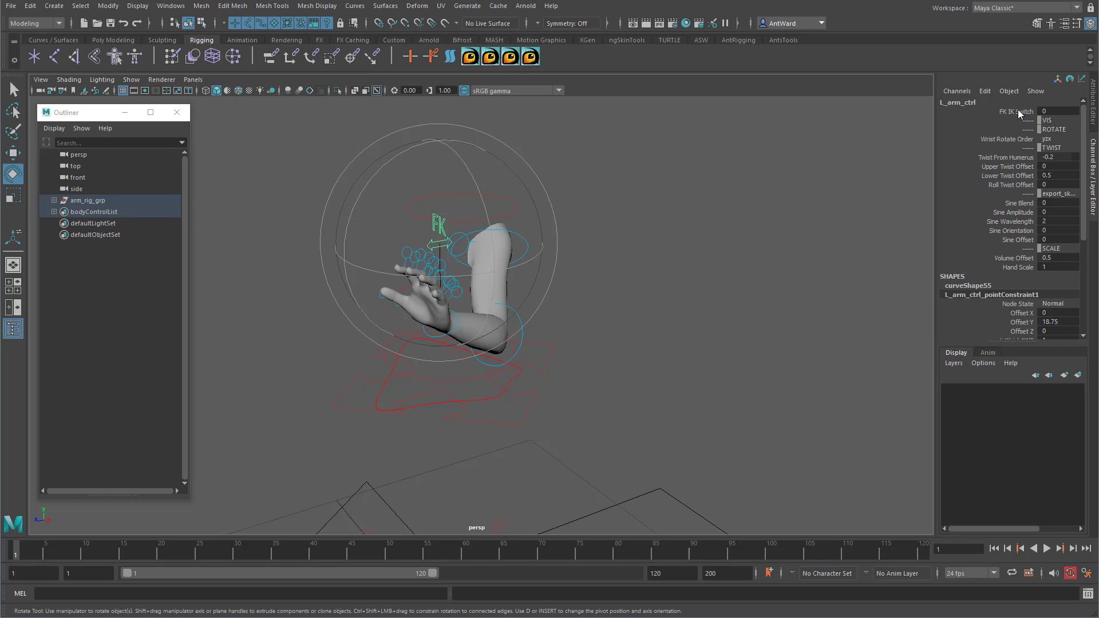
left_click(1016, 112)
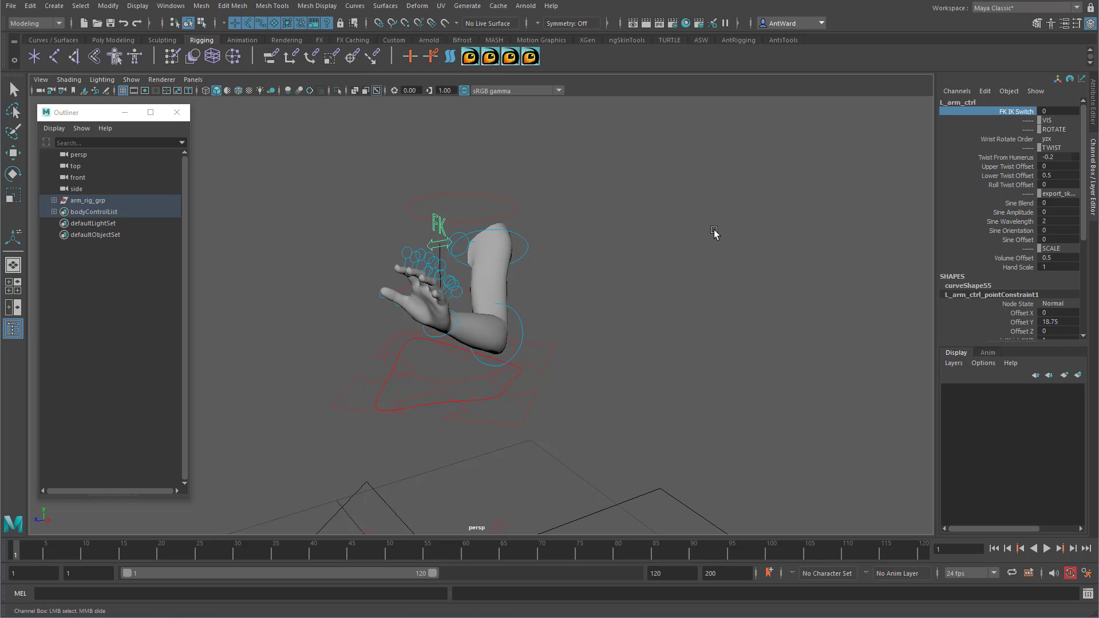
middle_click_drag(714, 231, 724, 231)
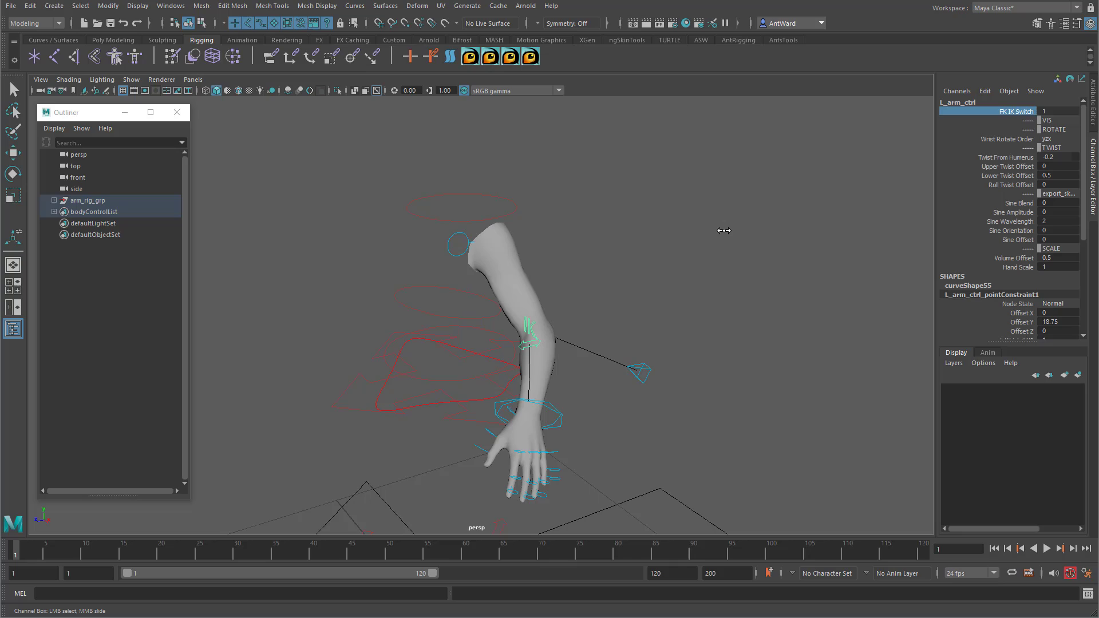
Move and rotate the left arm IK control by eye to approximate the raised, bent FK pose.
left_click(560, 432)
key("w")
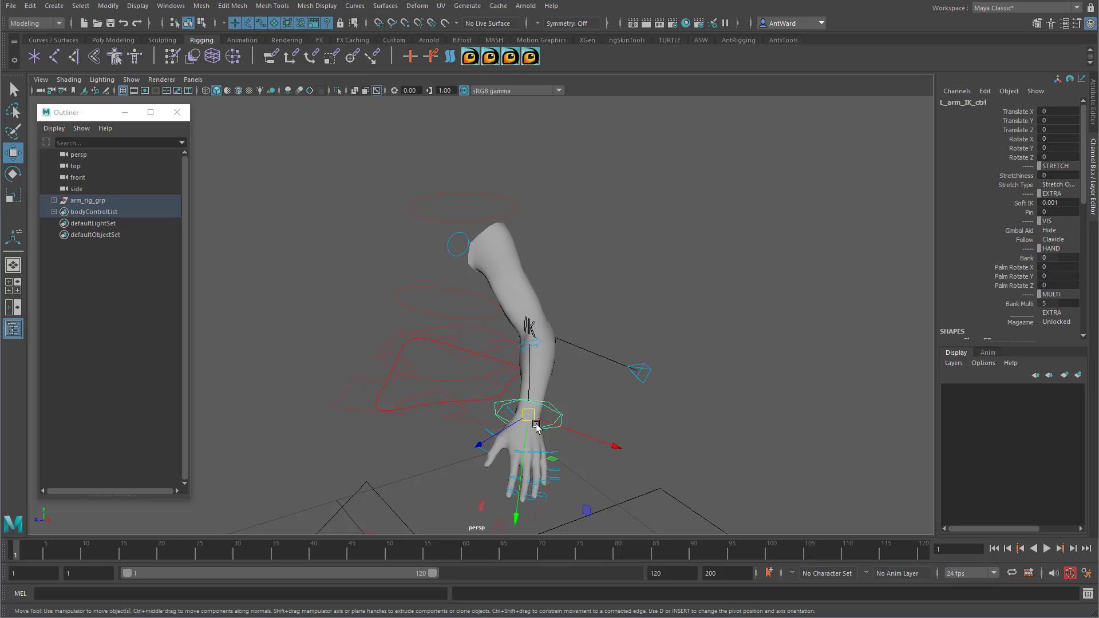
left_click_drag(515, 410, 450, 213)
key("e")
left_click(572, 218)
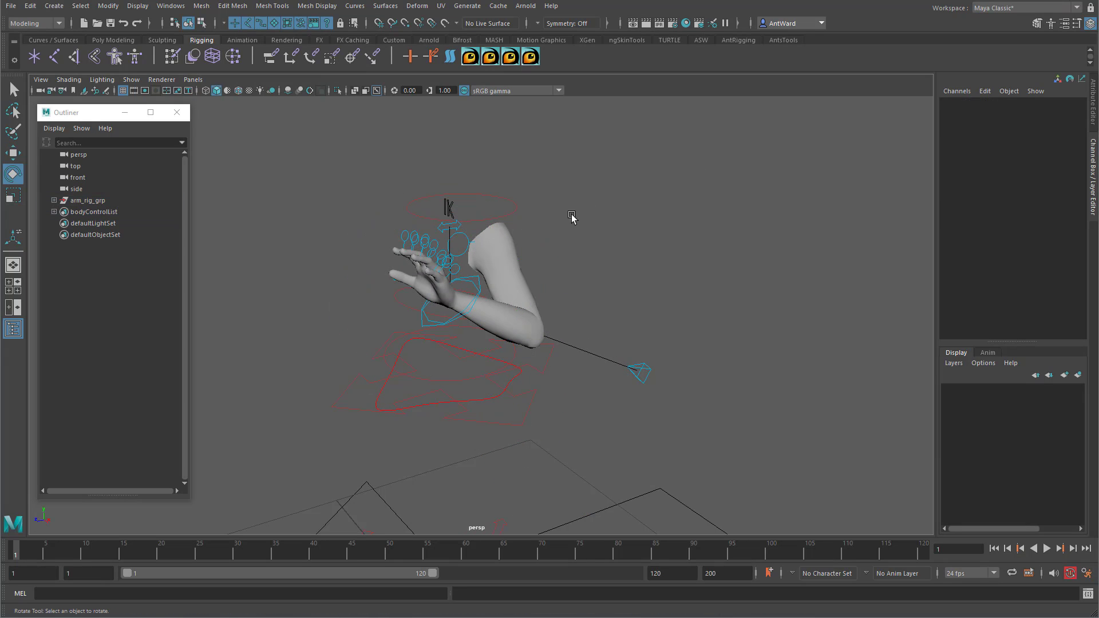
Compare the arm's IK and FK poses with the FK IK Switch and nudge the IK hand control closer to the FK pose.
left_click(460, 230)
left_click(1017, 112)
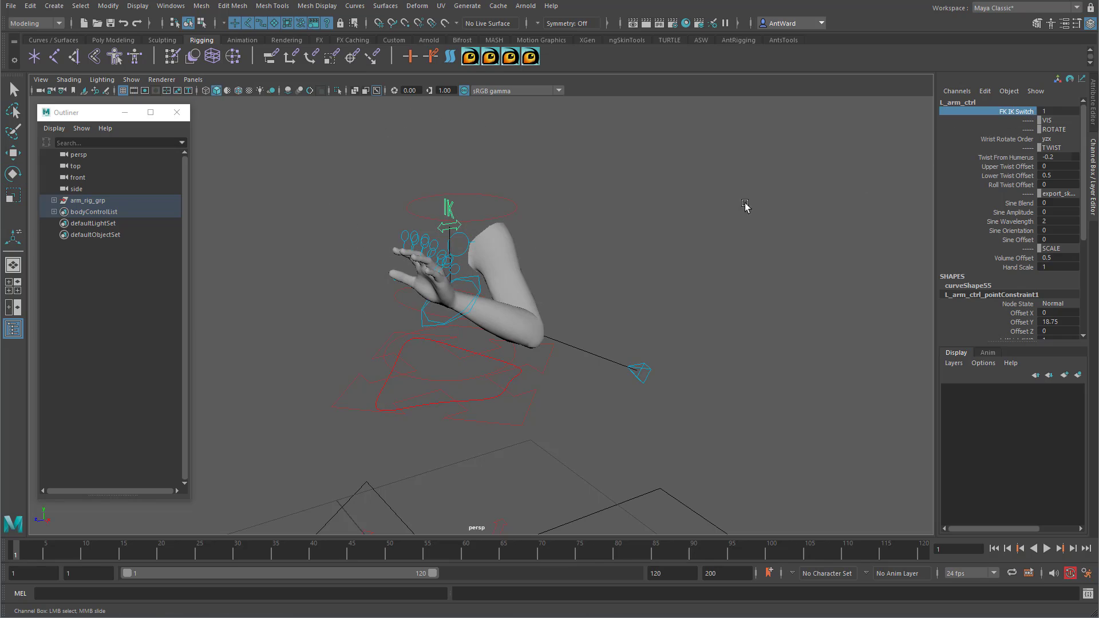
middle_click_drag(694, 218, 749, 215)
left_click(430, 322)
key("w")
left_click_drag(451, 301, 431, 307)
Set the left arm control's FK IK Switch back to 0 to compare the adjusted pose with FK.
left_click(438, 231)
left_click(1017, 112)
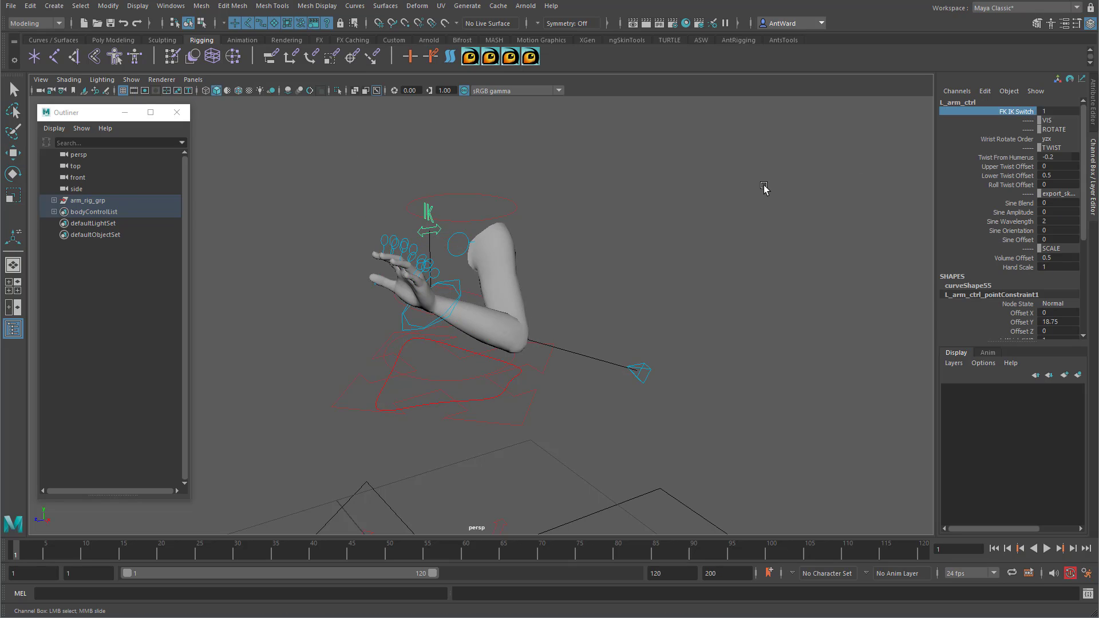
middle_click_drag(766, 189, 692, 189)
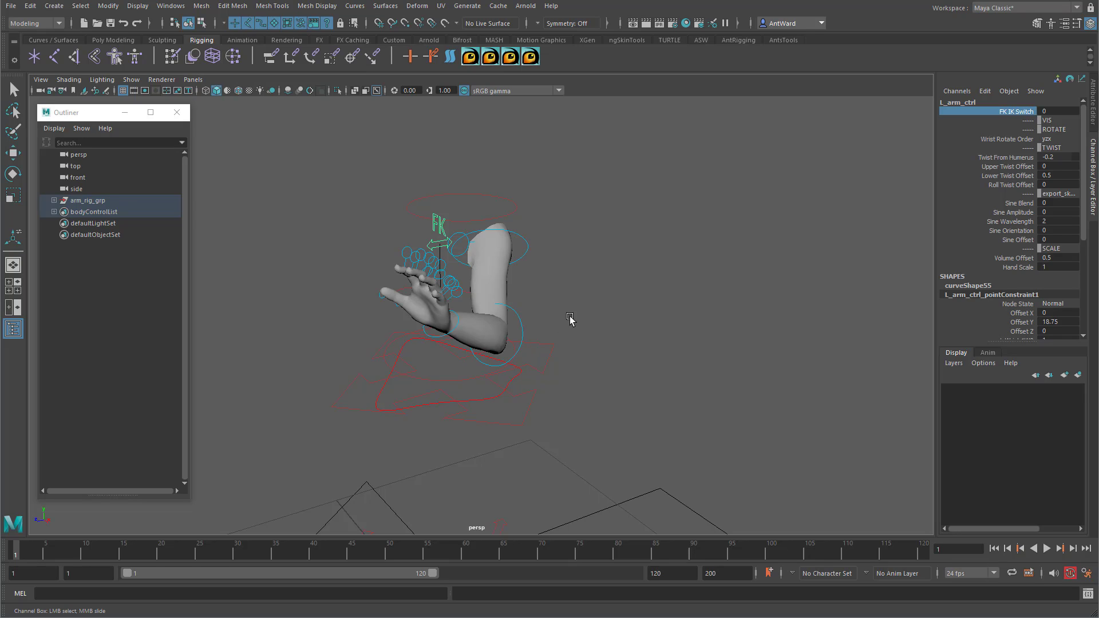
mouse_move(569, 319)
left_mouse_down("alt")
mouse_move(546, 315)
mouse_move(558, 316)
left_mouse_up("alt")
Undo all the IK and FK posing to return the left arm to its default FK pose.
key("ctrl+z")
key("ctrl+z")
key("ctrl+z")
key("ctrl+z")
key("ctrl+z")
key("ctrl+z")
key("ctrl+z")
key("ctrl+z")
key("ctrl+z")
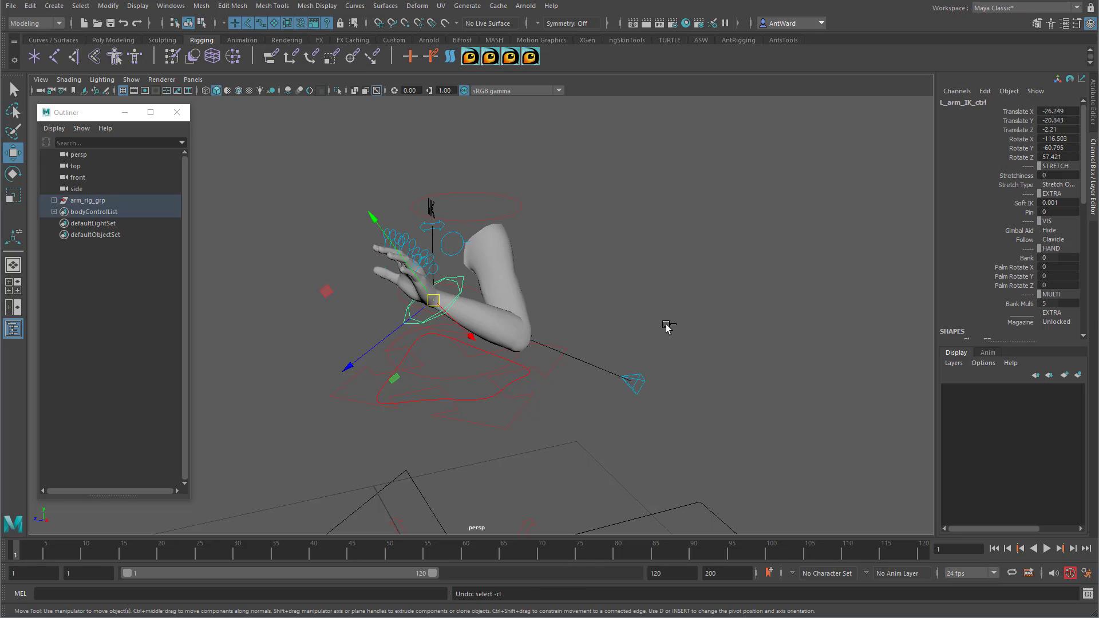
key("ctrl+z")
key("ctrl+z")
key("ctrl+z")
key("ctrl+z")
key("ctrl+z")
key("ctrl+z")
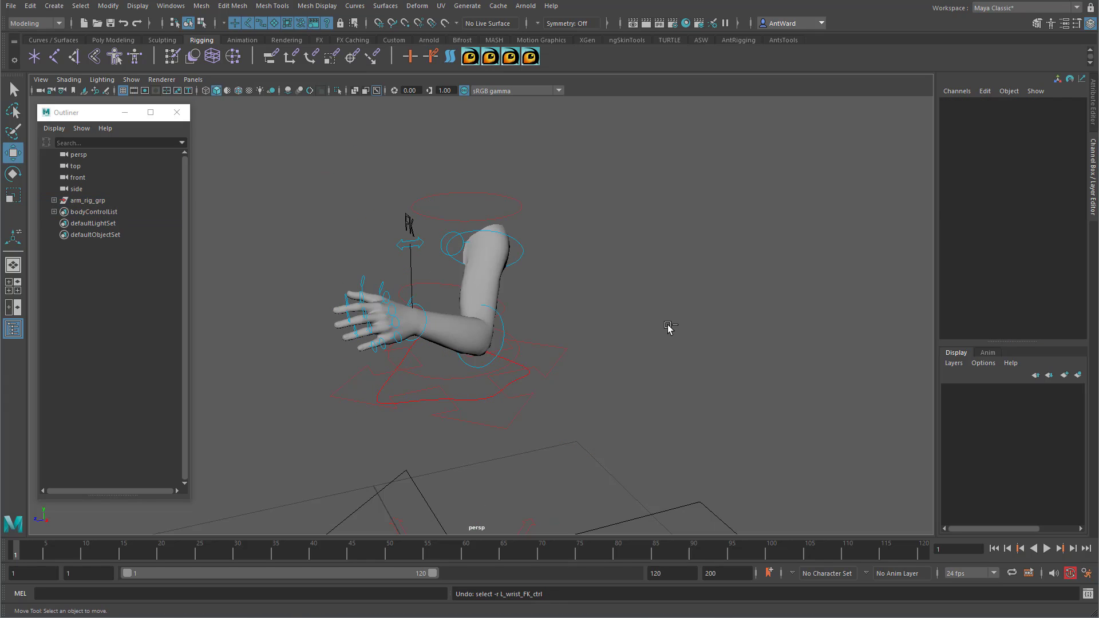
key("ctrl+z")
key("ctrl+z")
key("ctrl+z")
key("ctrl+z")
key("ctrl+z")
key("ctrl+z")
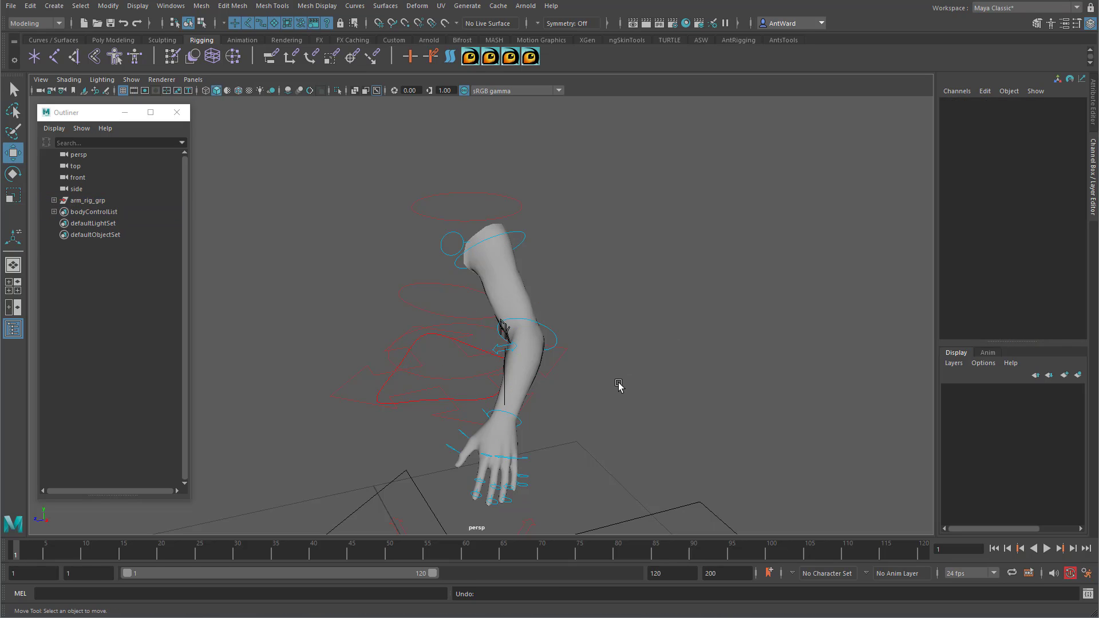
Set Rig System to Show on the Root control to display the rig's joints, and clear the selection.
left_click_drag(618, 382, 639, 378, "alt")
left_click(577, 324)
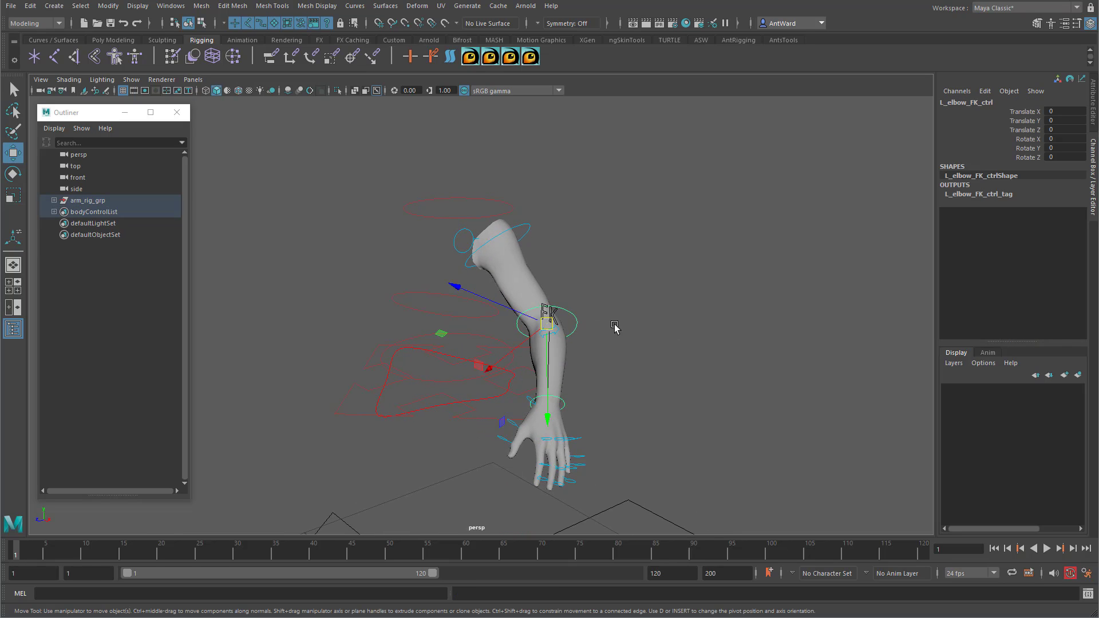
left_click_drag(663, 311, 652, 312, "alt")
middle_click_drag(666, 328, 671, 293, "alt")
left_click_drag(676, 326, 658, 388, "alt")
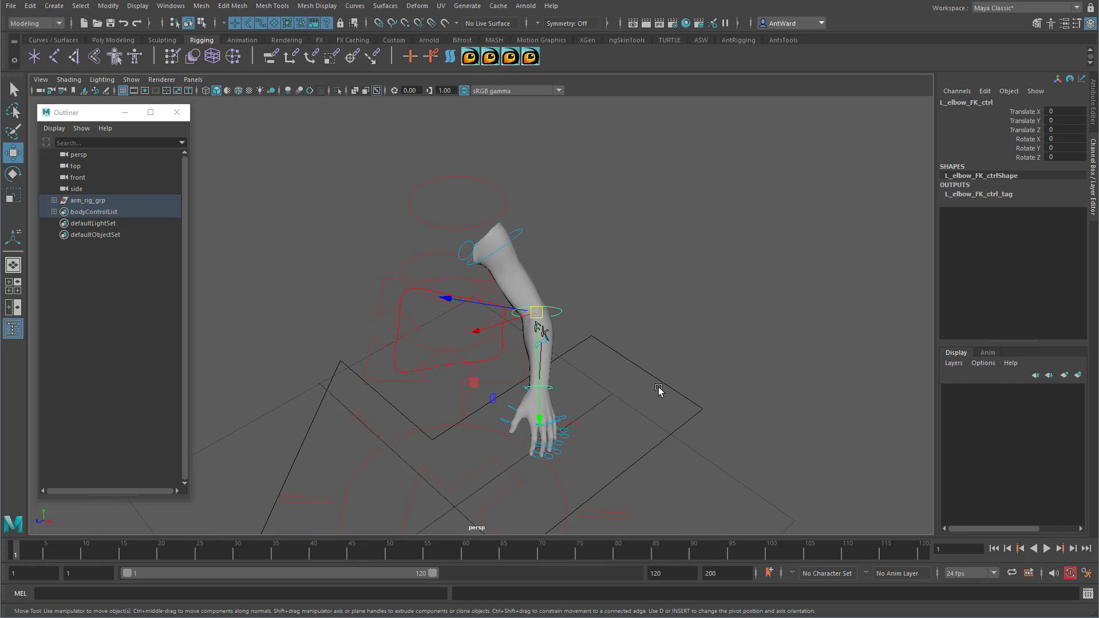
left_click(621, 518)
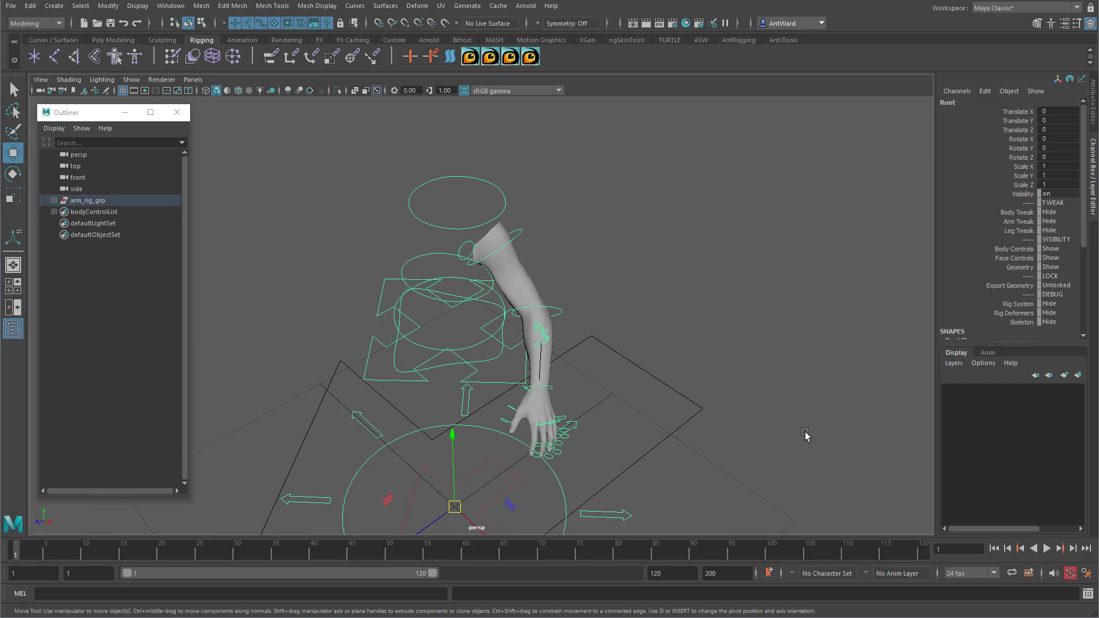
left_click(1022, 306)
middle_click_drag(717, 334, 465, 310)
left_click_drag(458, 361, 448, 319, "alt")
right_click_drag(448, 318, 748, 298, "alt")
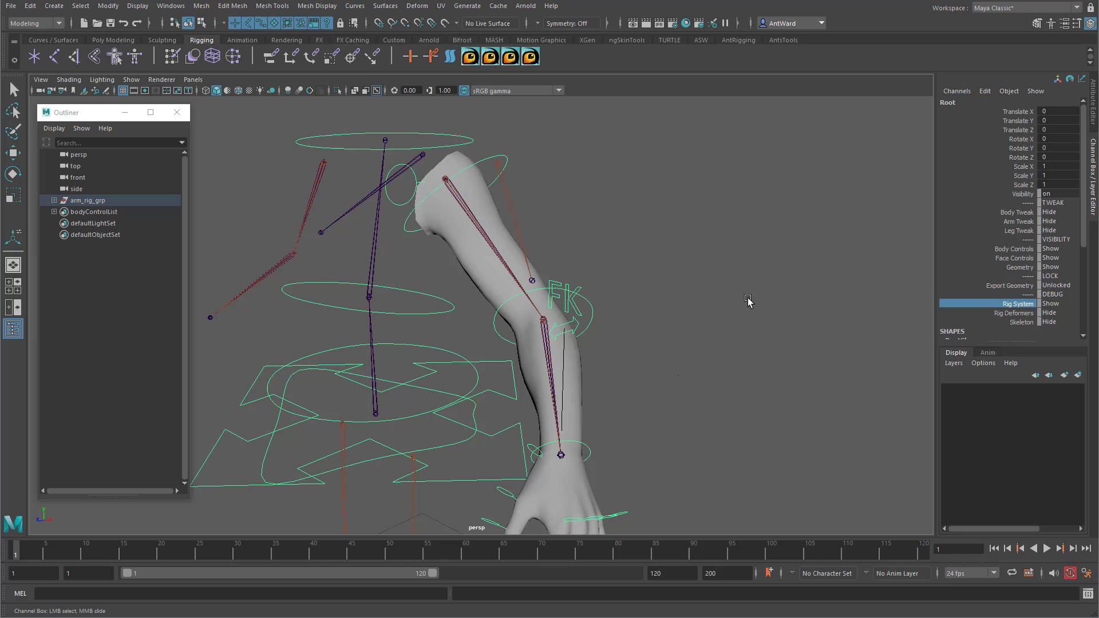
left_click(677, 313)
Select the left arm's l_arm_stretch_01 joint in the viewport and reveal it in the Outliner hierarchy.
left_click_drag(677, 312, 678, 344, "alt")
middle_click_drag(677, 345, 677, 284, "alt")
right_click_drag(677, 284, 623, 289, "alt")
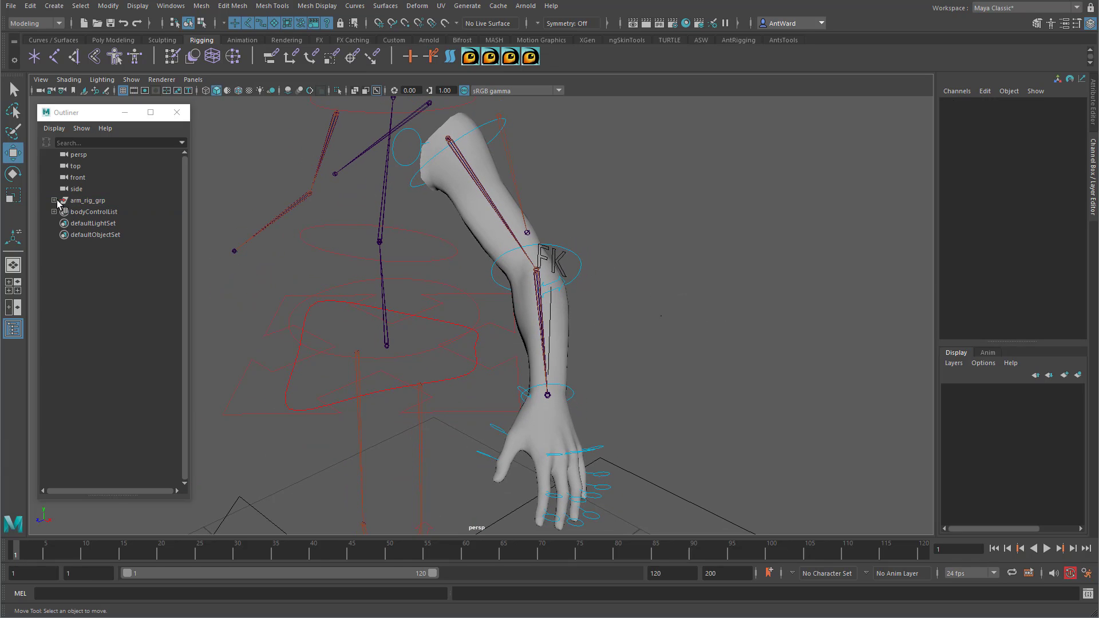
left_click(498, 212)
right_click(147, 353)
left_click(159, 381)
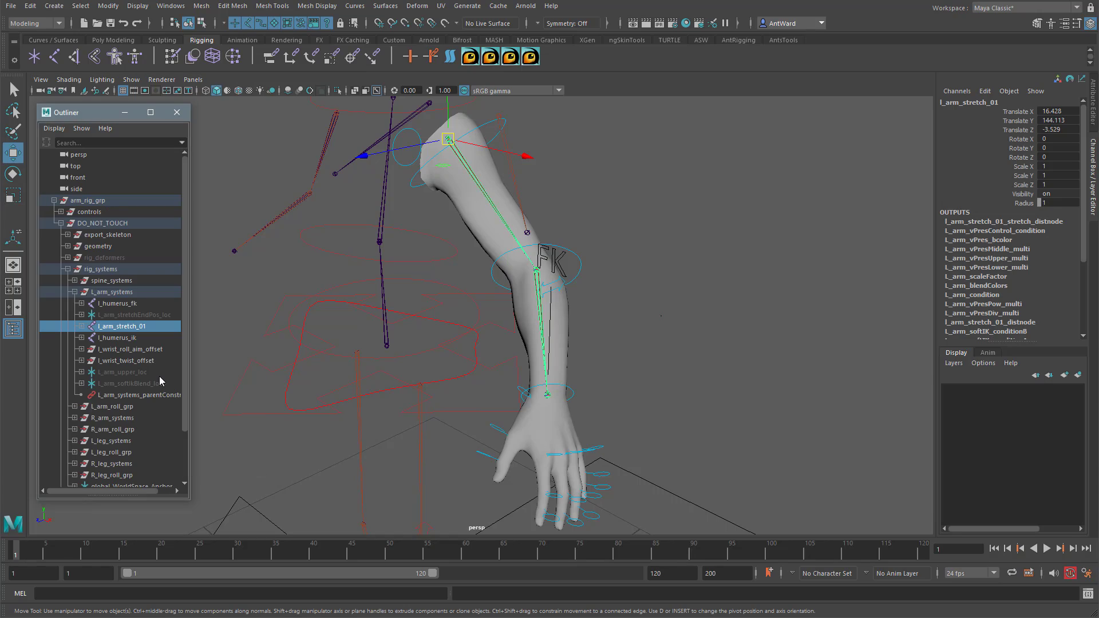
Expand the l_humerus_fk and l_humerus_ik hierarchies and select the humerus, radius and wrist joints of each chain in turn.
left_click(81, 304)
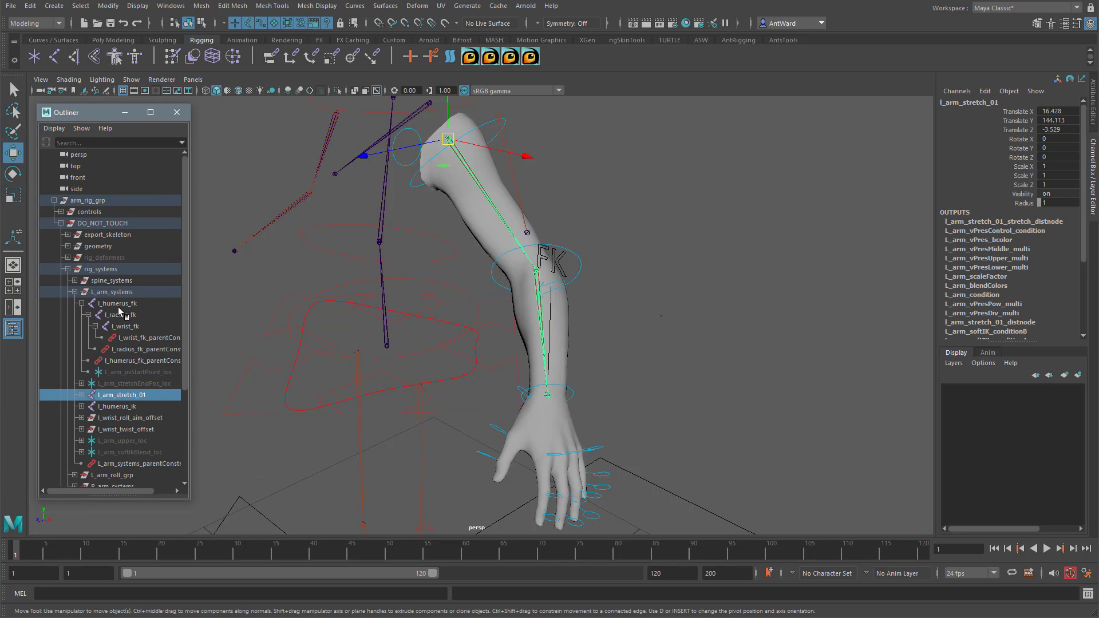
left_click_drag(119, 304, 143, 328)
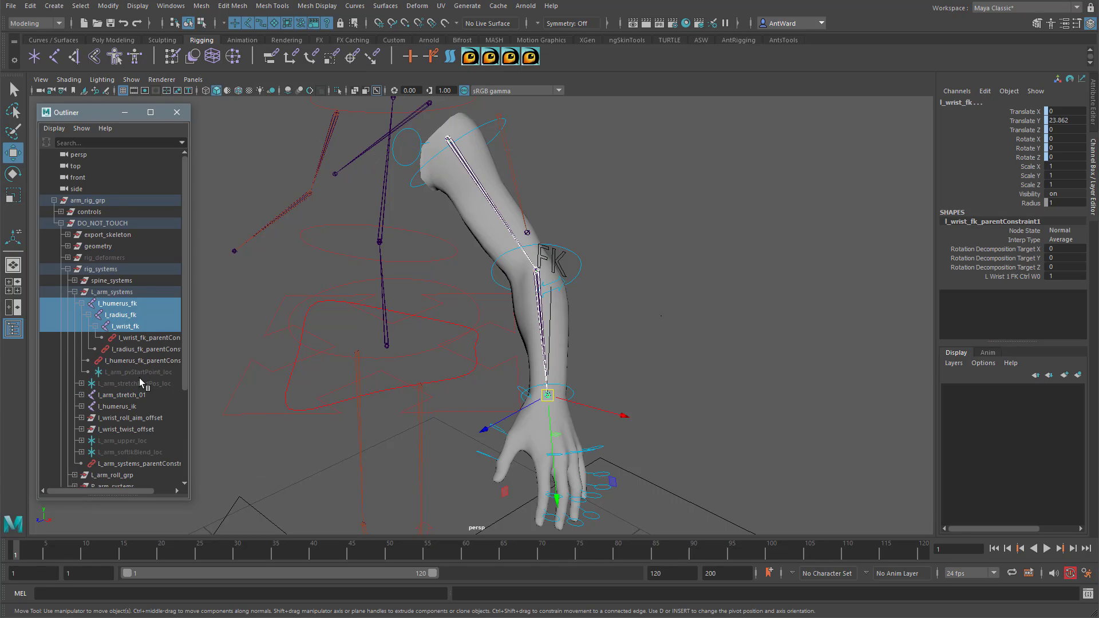
left_click(82, 407)
left_click_drag(141, 409, 143, 428)
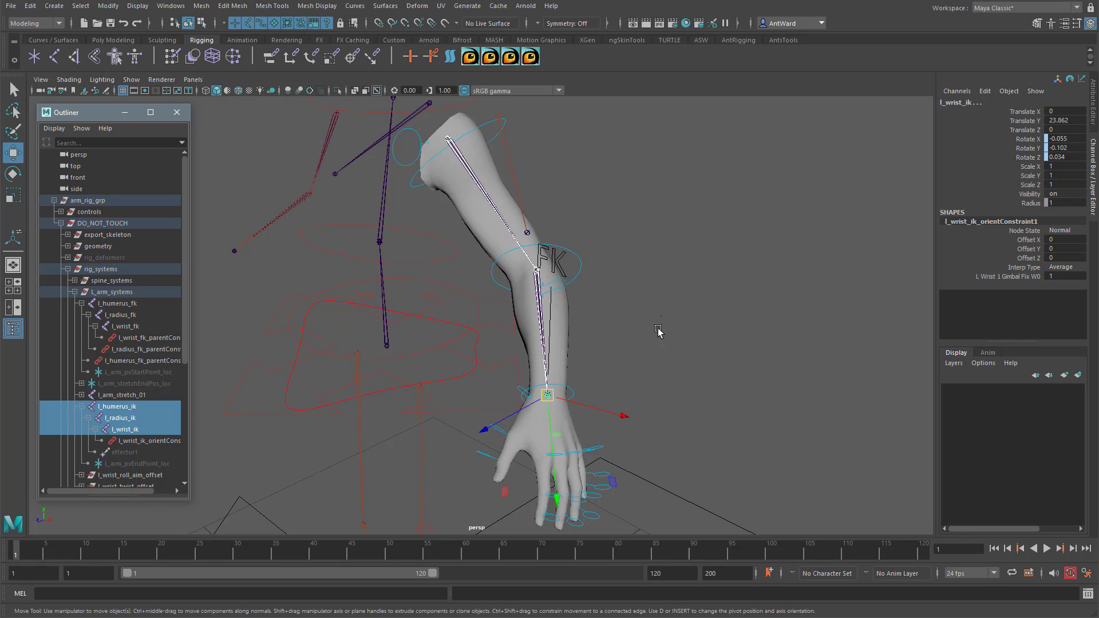
right_click_drag(658, 329, 625, 325, "alt")
Select the left arm control and toggle its FK IK Switch to 1 and back to 0 to compare both joint chains.
left_click(490, 146)
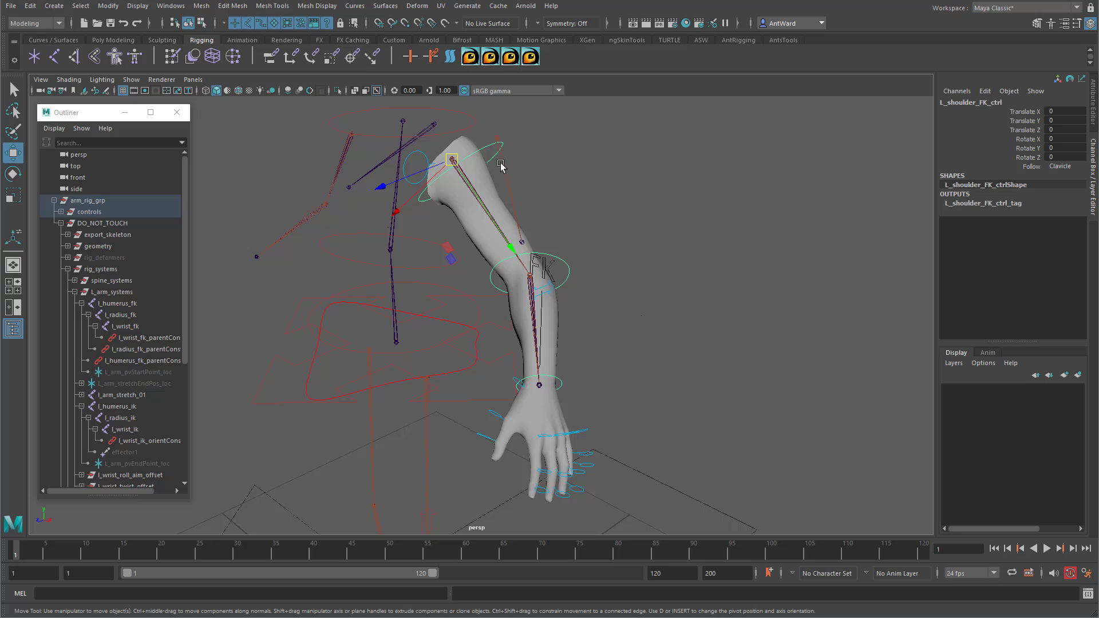
left_click(555, 283)
left_click(553, 284)
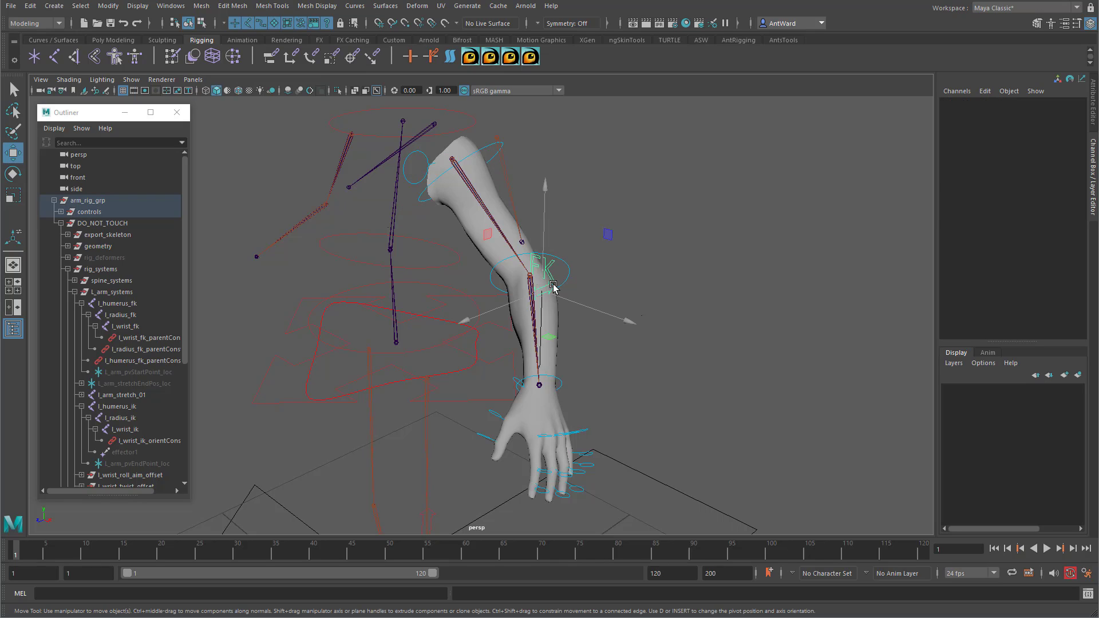
left_click(1017, 111)
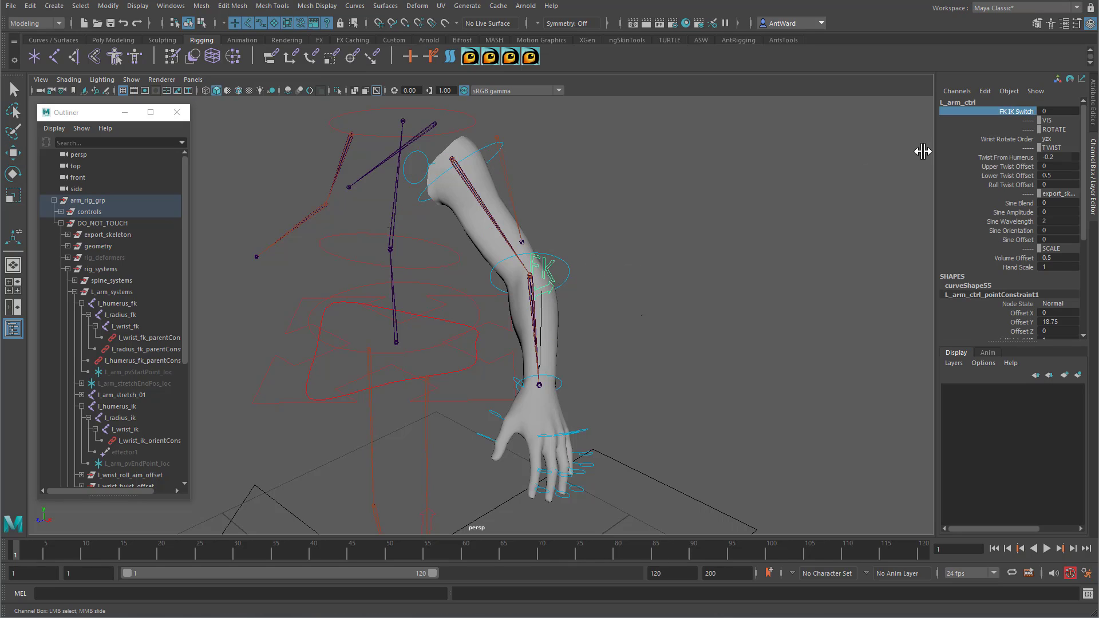
middle_click_drag(920, 149, 827, 193)
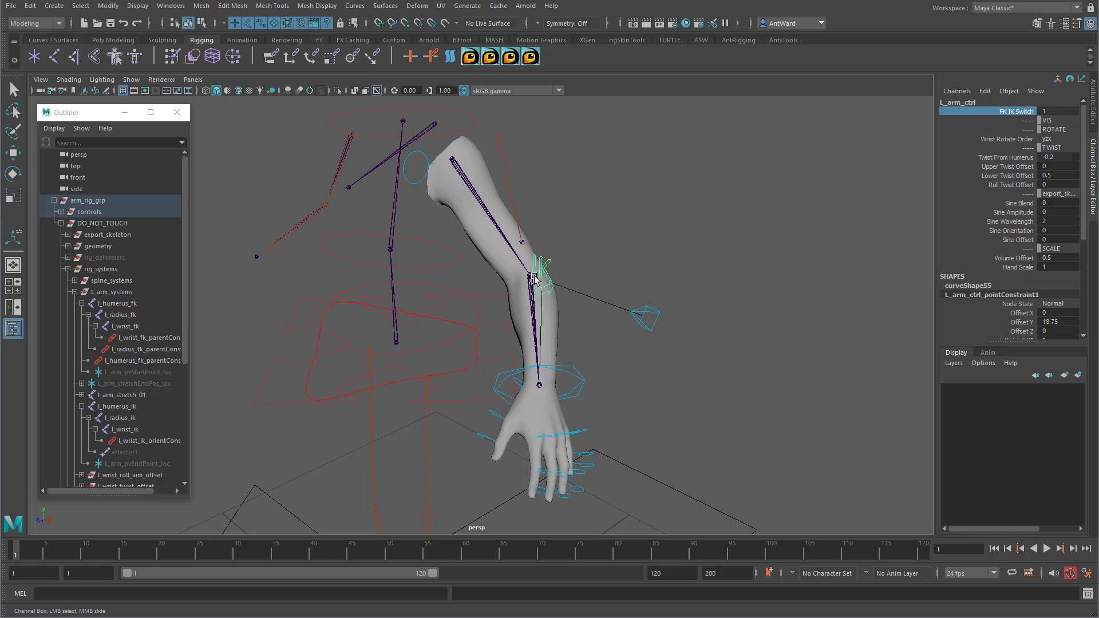
middle_click_drag(699, 214, 596, 176)
Select the left shoulder, elbow and wrist FK controls in turn to examine which controls need matching.
left_click(490, 150)
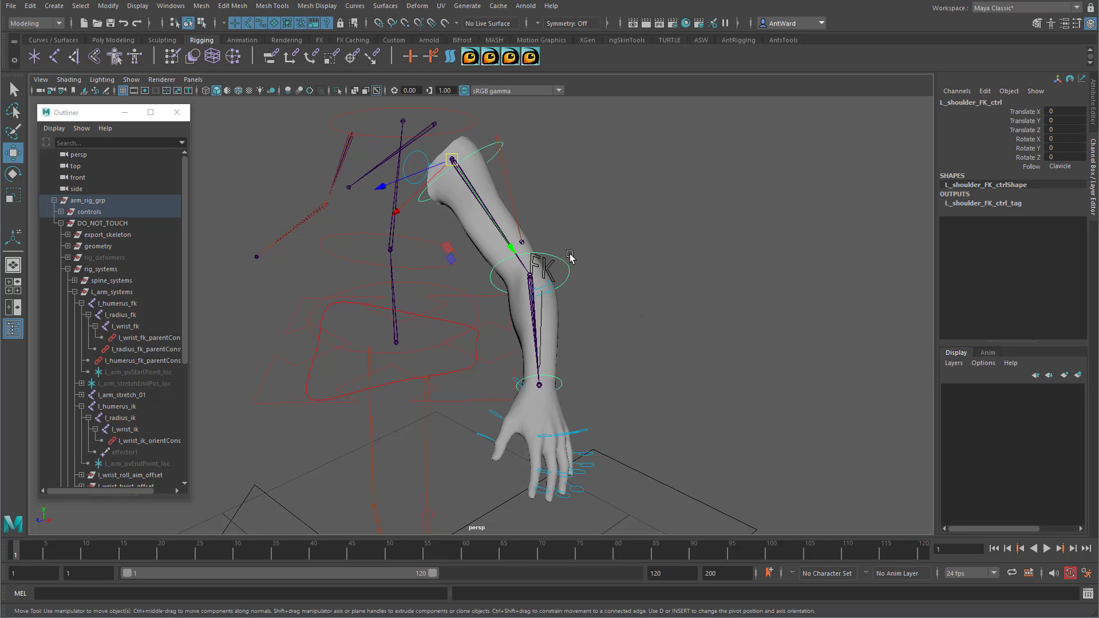
left_click(574, 279)
left_click(568, 273)
left_click(560, 379)
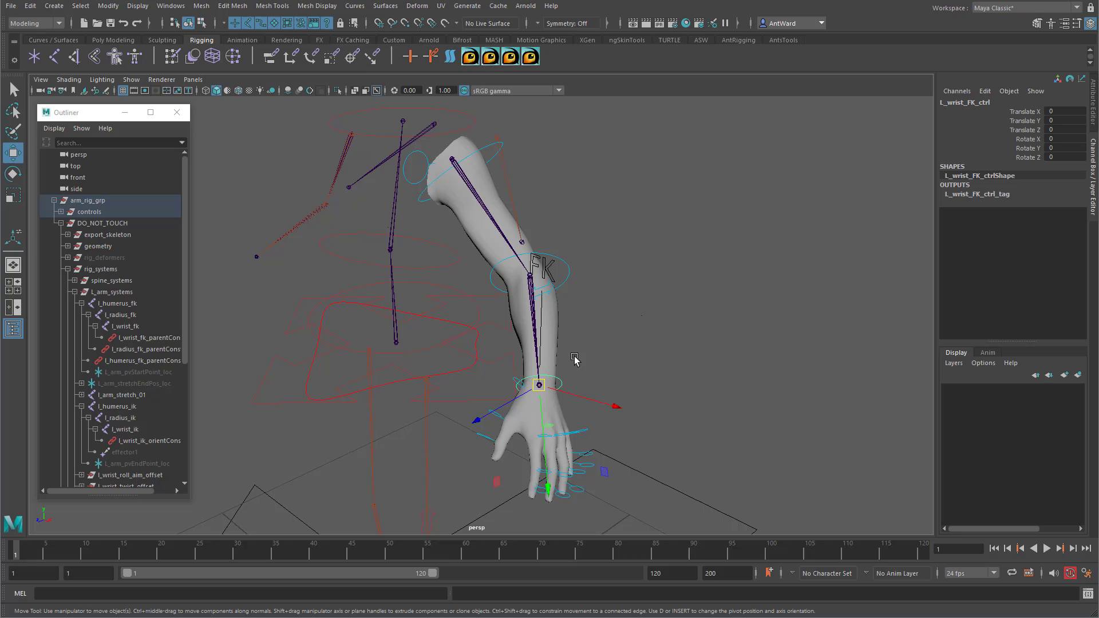
Select the l_humerus_ik, l_radius_ik and l_wrist_ik joints in turn to examine the IK chain the FK controls should match.
left_click(128, 407)
left_click(133, 418)
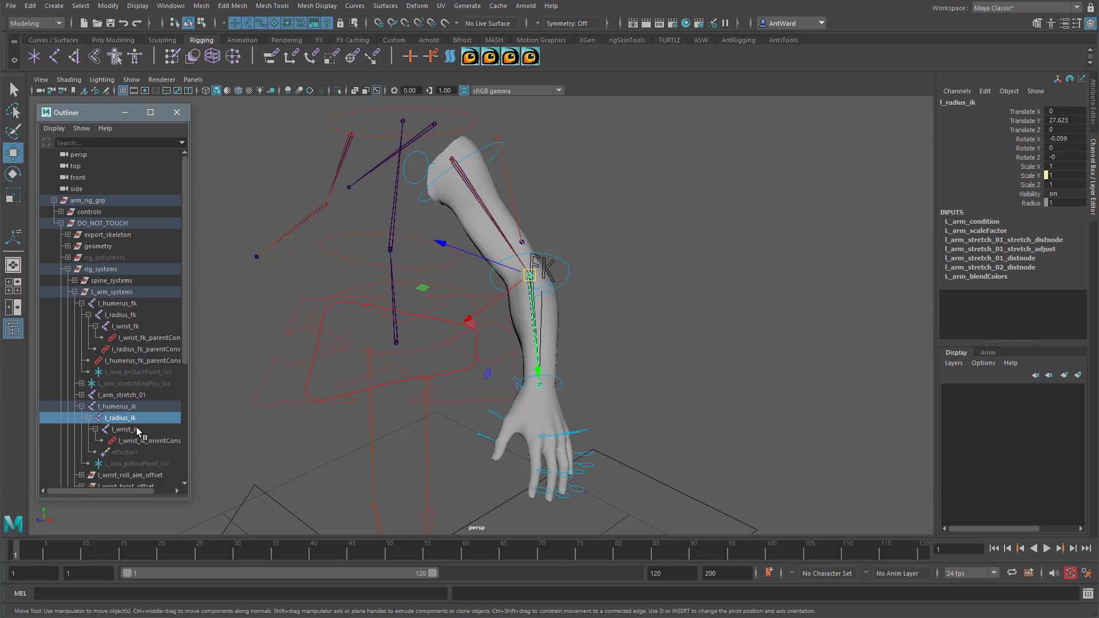
left_click(137, 430)
left_click(137, 407)
left_click(140, 417)
left_click(140, 427)
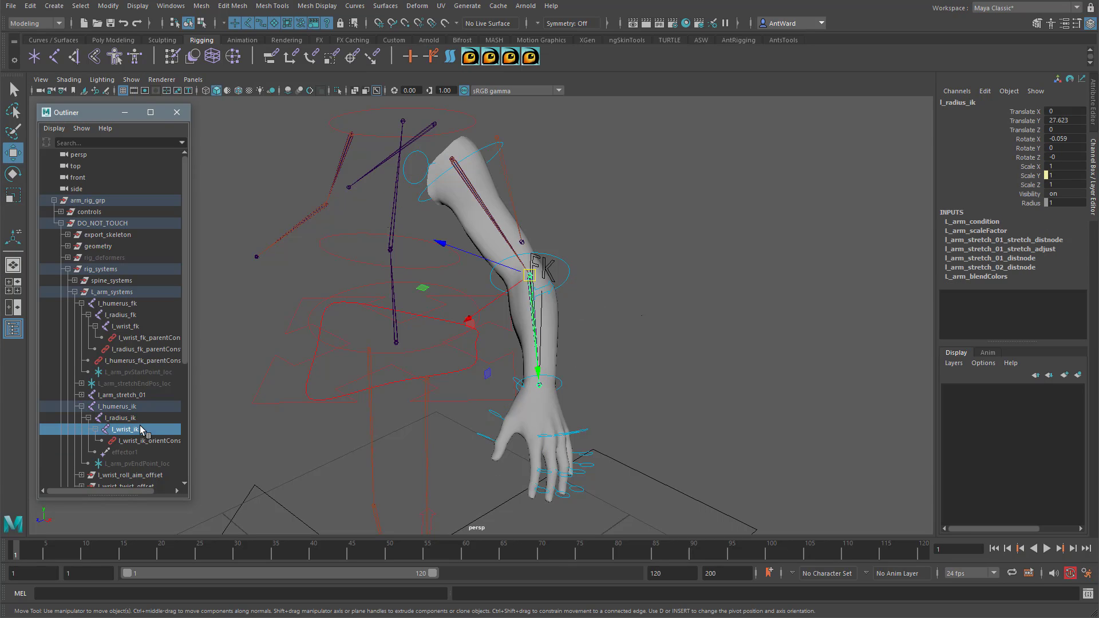
left_click(140, 407)
left_click(140, 418)
left_click(139, 429)
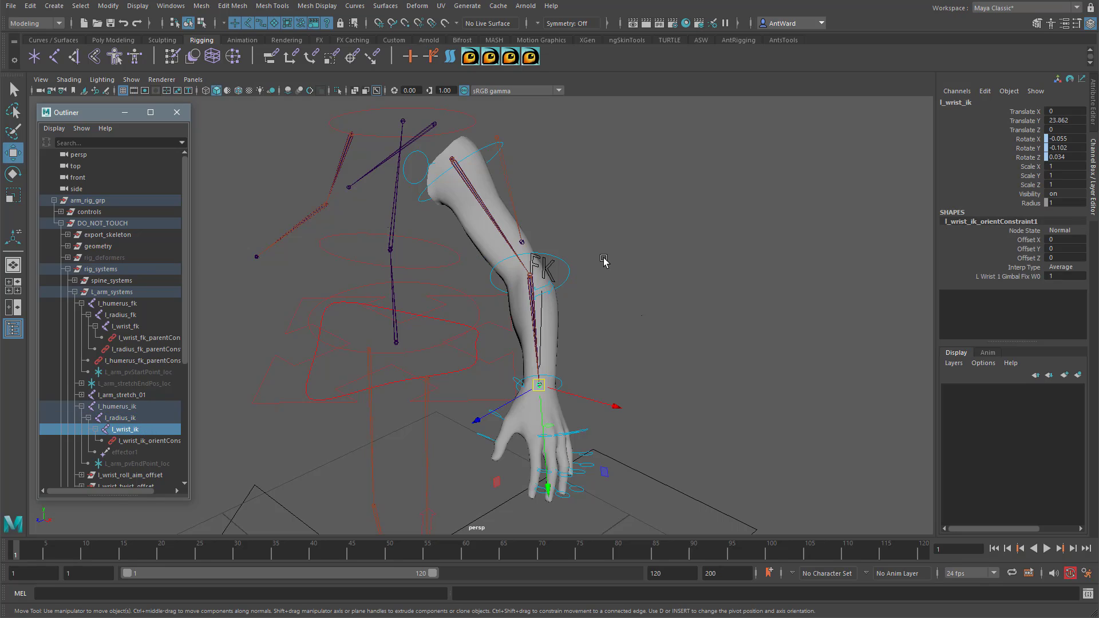
Set the left arm's FK IK Switch to 1, then move and rotate its IK control to pose the arm raised and bent.
left_click(559, 288)
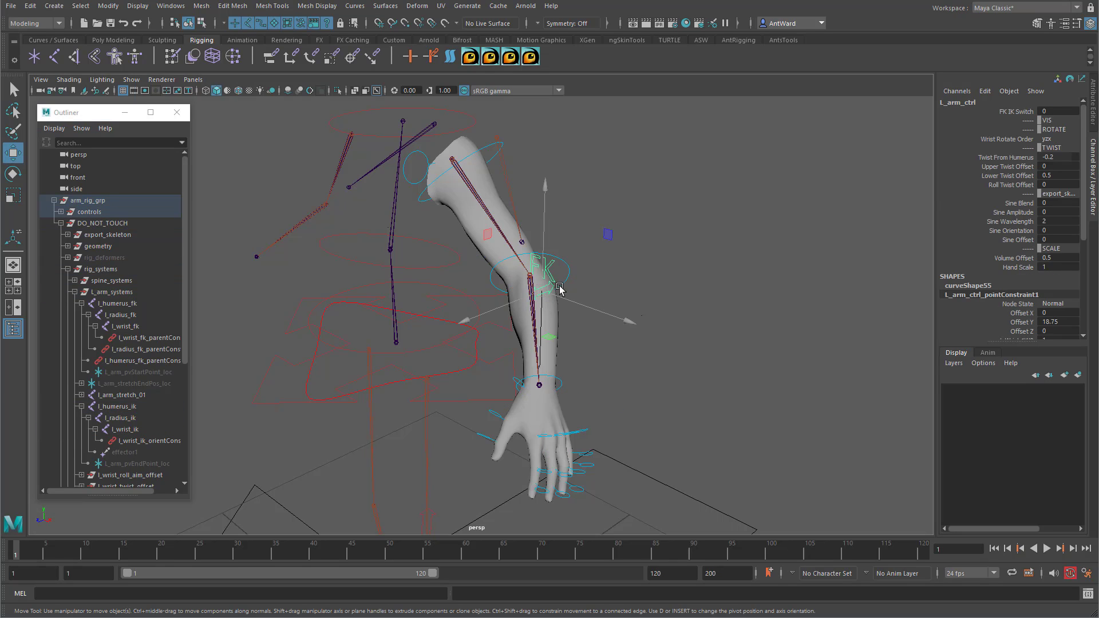
left_click(1016, 112)
middle_click_drag(787, 187, 628, 363)
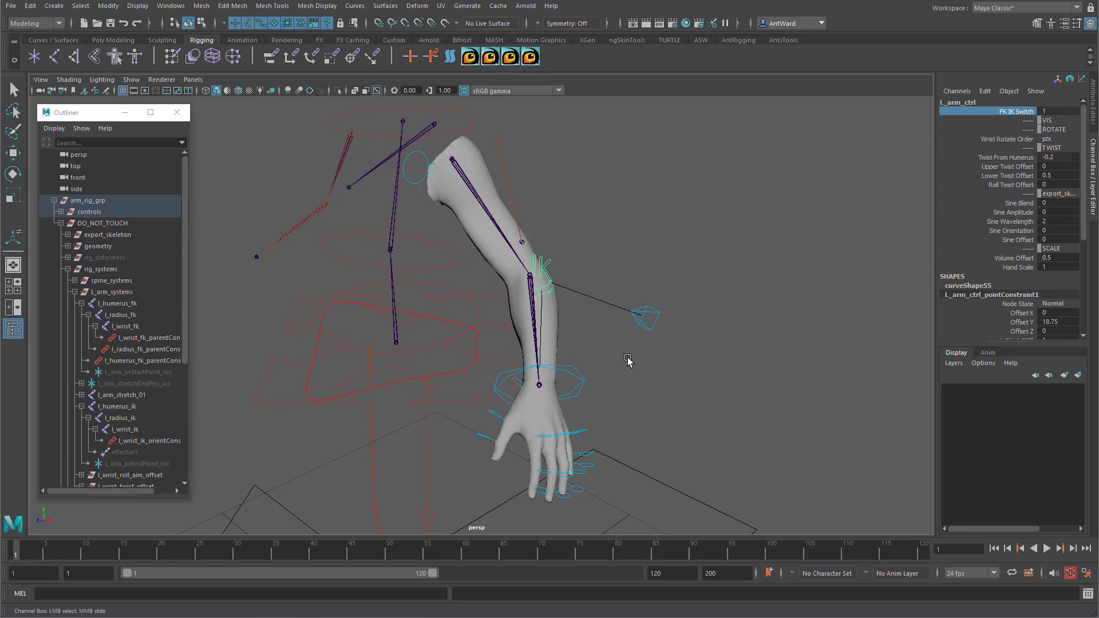
left_click(576, 382)
key("w")
left_click_drag(553, 395, 636, 256)
key("e")
left_click(777, 344)
Select the left arm control and set its FK IK Switch to 0.
left_click(644, 171)
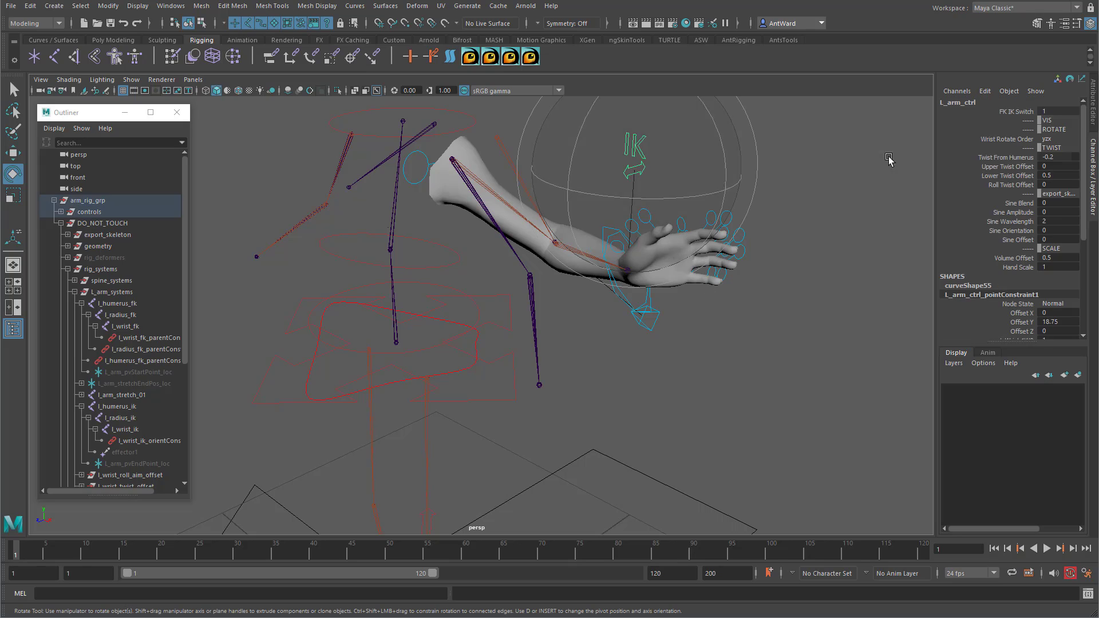
left_click(1016, 111)
middle_click_drag(743, 274, 718, 280)
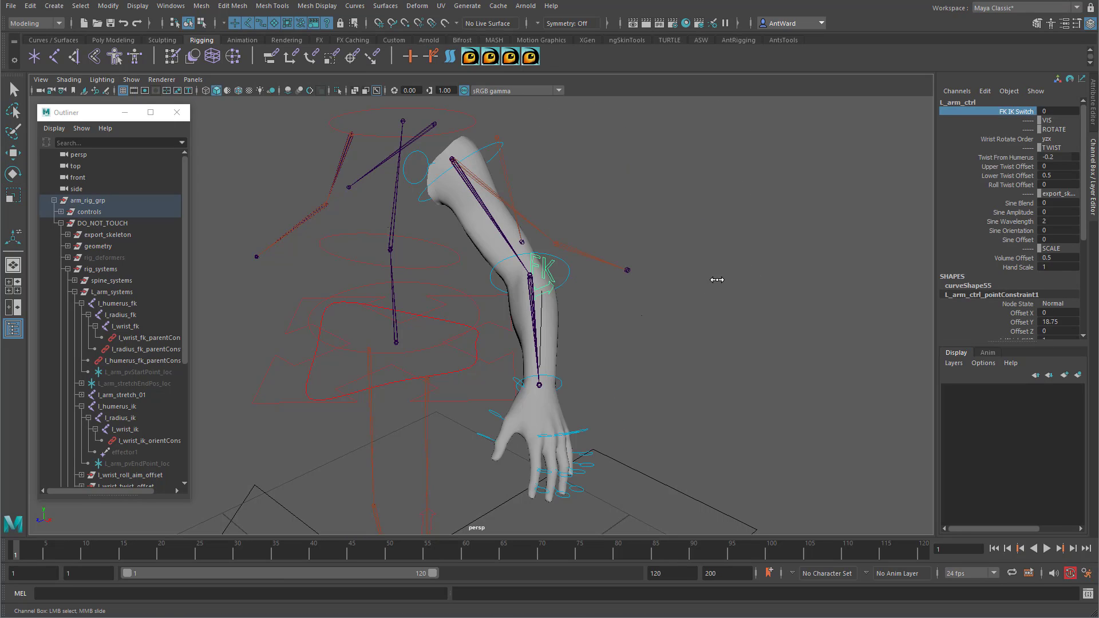
Match all transforms of the left shoulder FK control to the l_humerus_ik joint, keeping the Match Transformations commands floating beside the Outliner.
left_click(490, 150)
key("e")
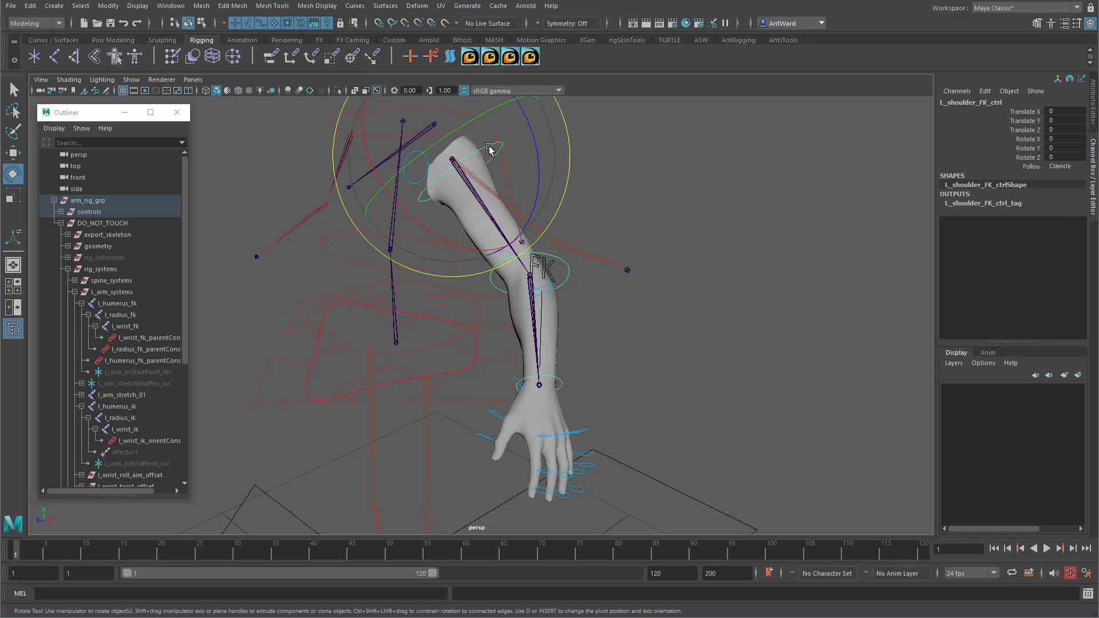
left_click(140, 407)
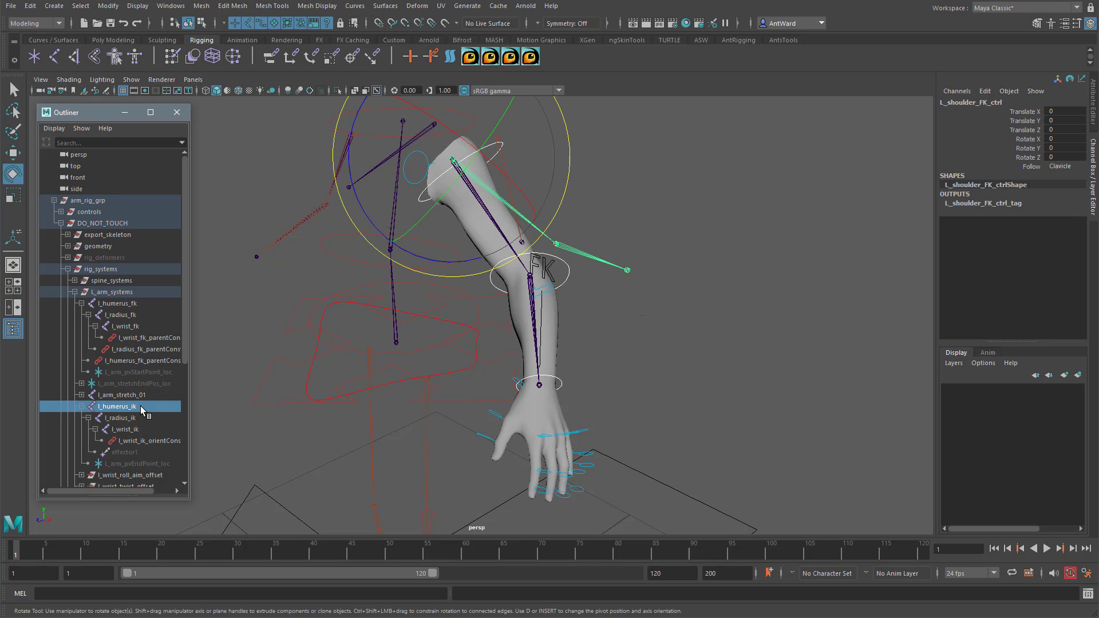
left_click(108, 6)
mouse_move(160, 57)
left_click(286, 55)
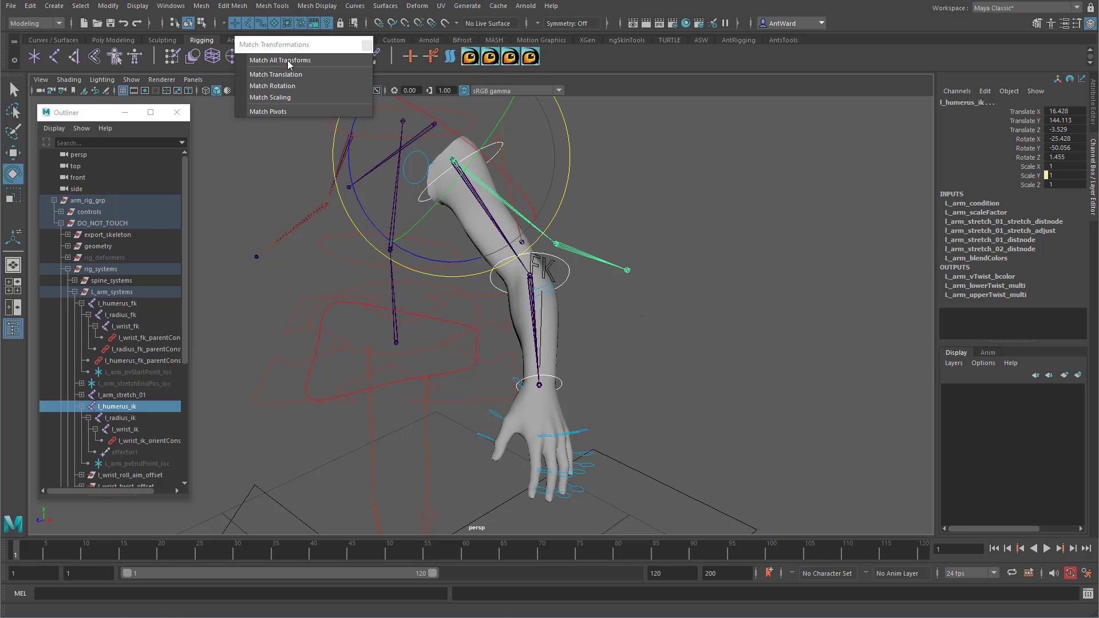
left_click_drag(308, 45, 264, 125)
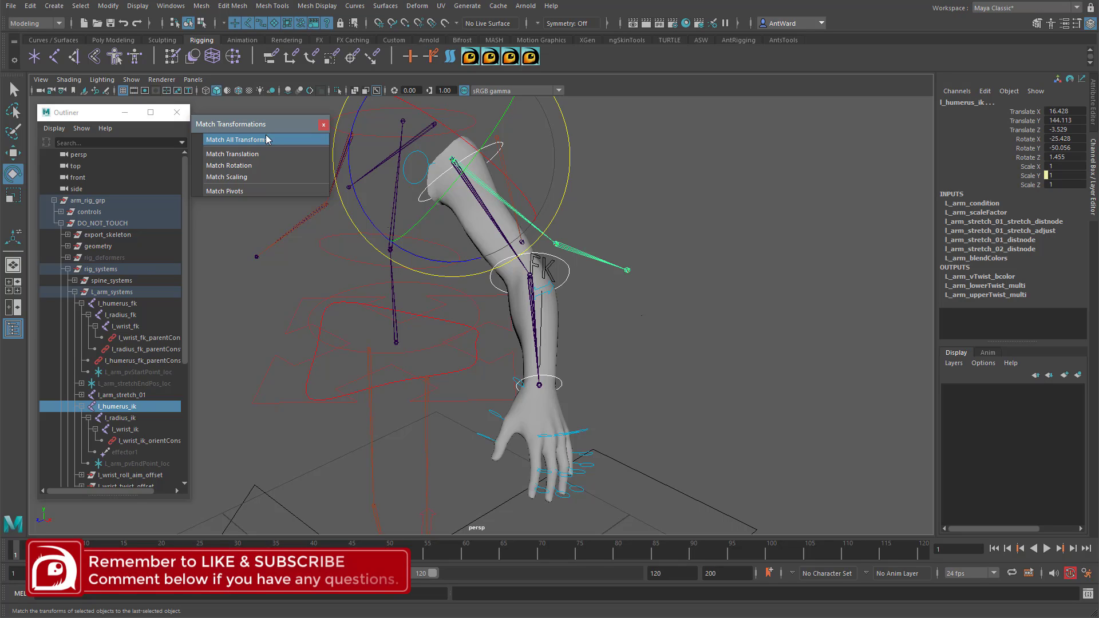
left_click(267, 139)
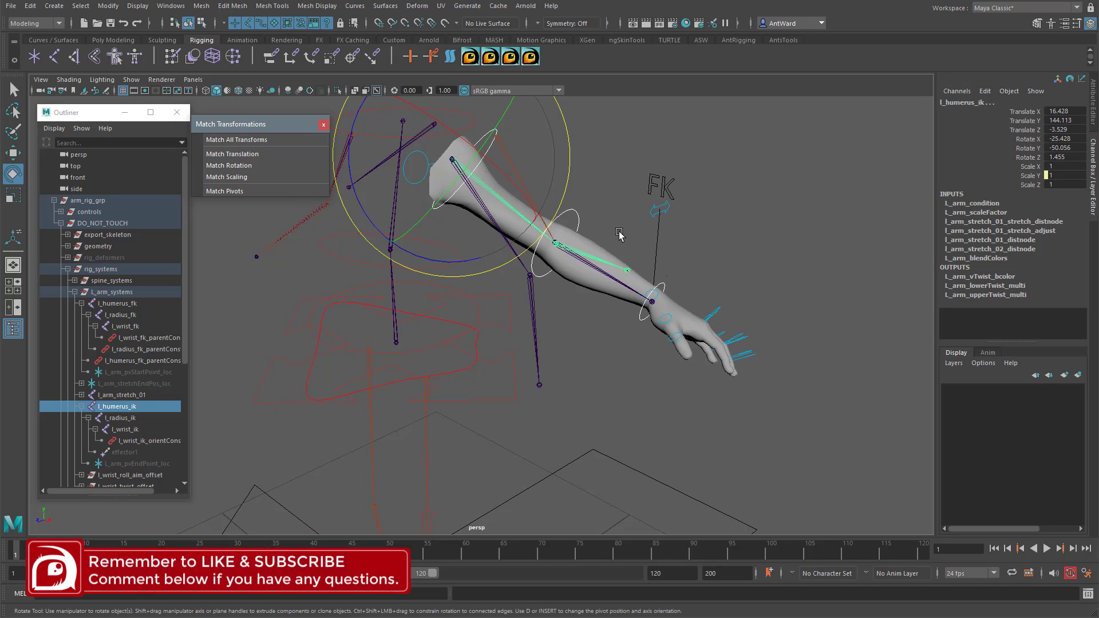
Match all transforms of the left elbow FK control to the l_radius_ik joint.
left_click(576, 221)
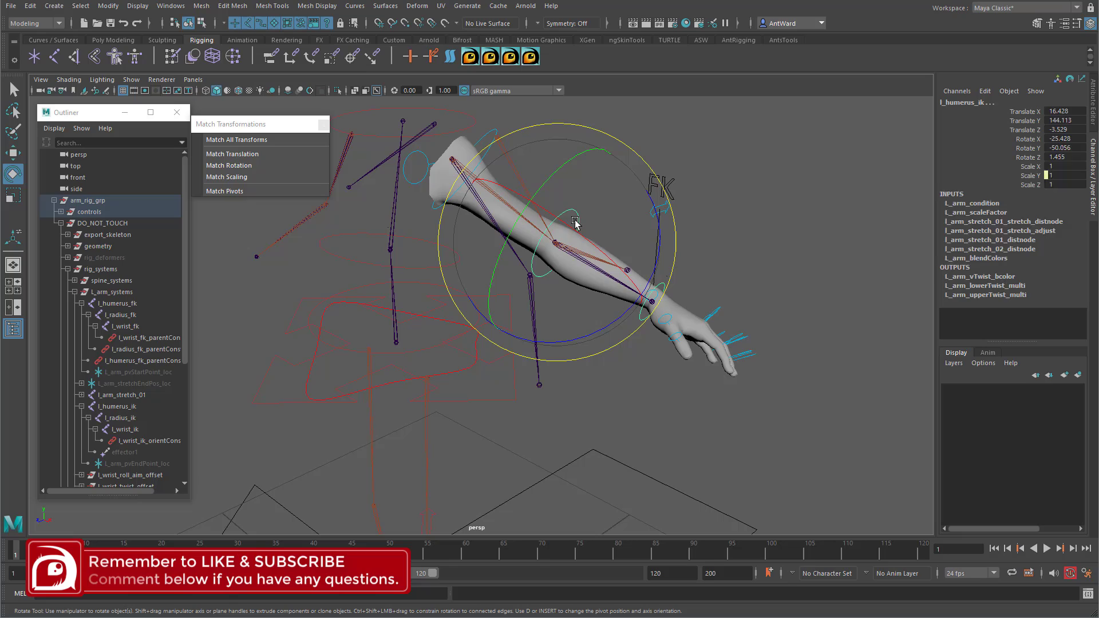
left_click(127, 419)
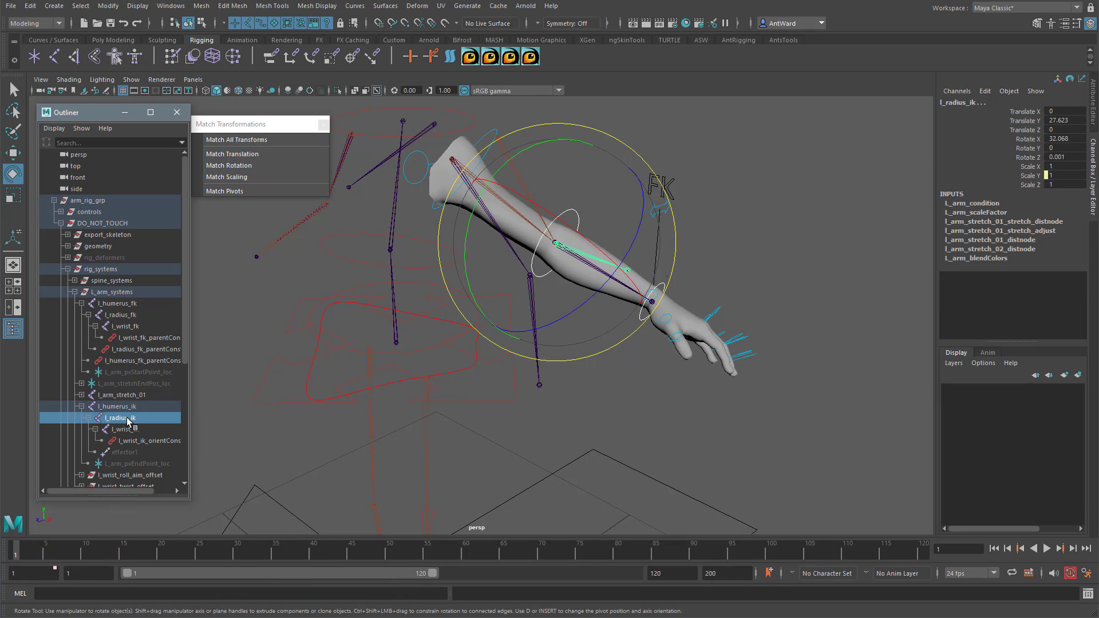
left_click(248, 141)
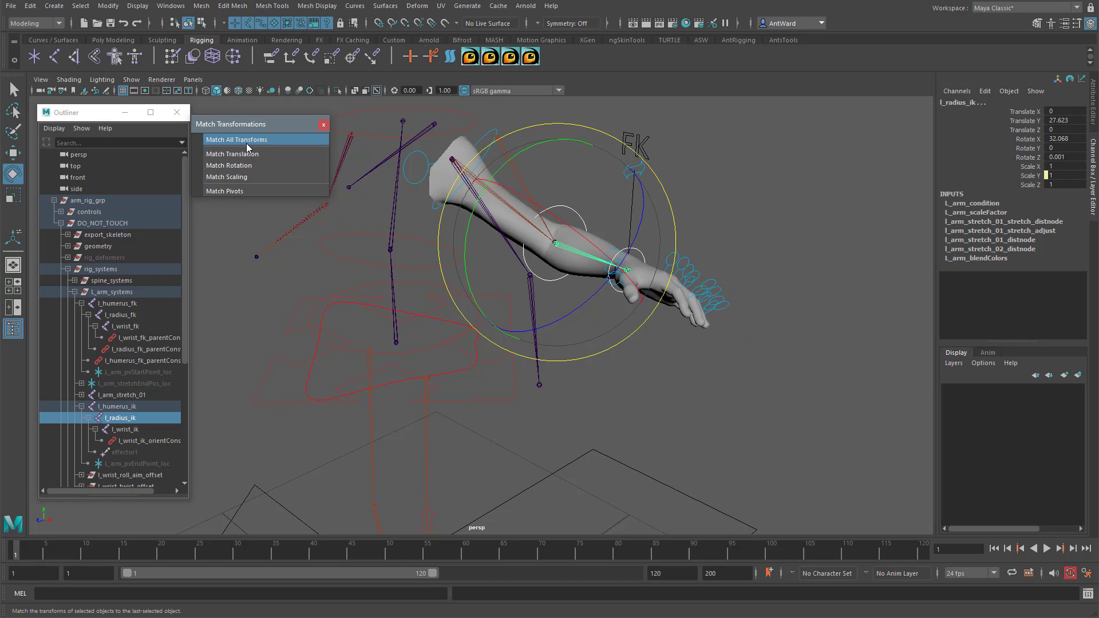
Match all transforms of the left wrist FK control to the l_wrist_ik joint.
left_click(770, 189)
left_click(642, 252)
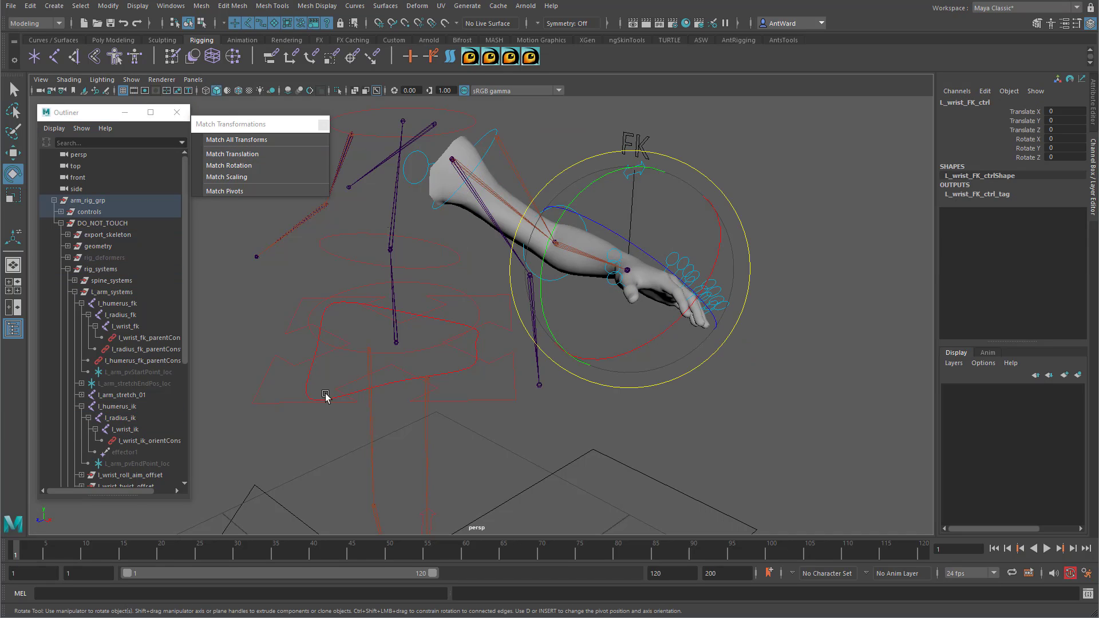
left_click(121, 429)
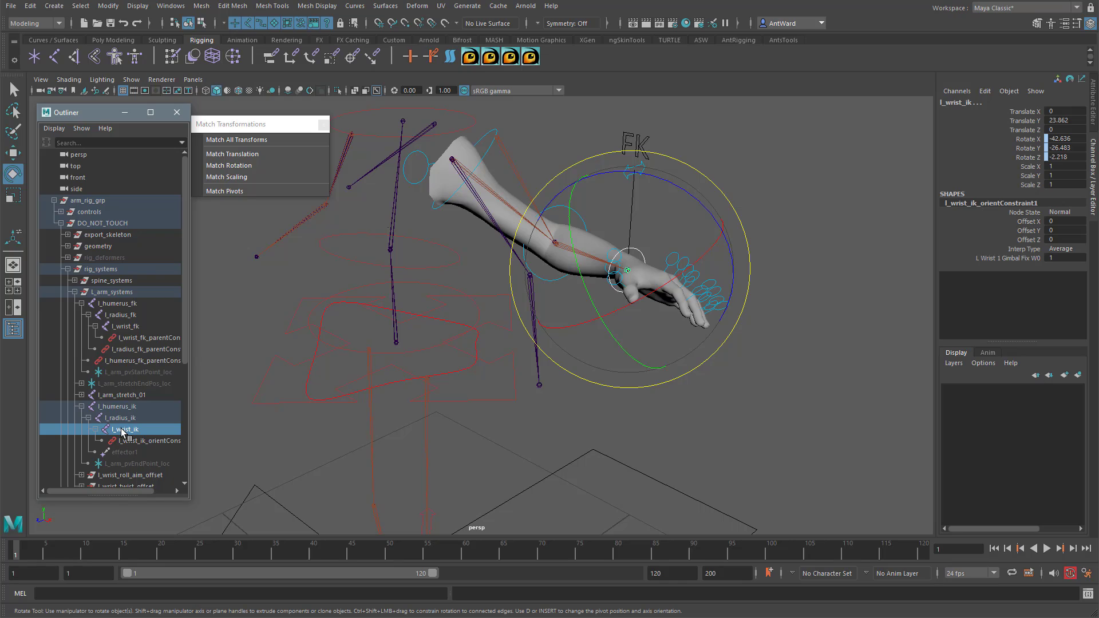
left_click(237, 140)
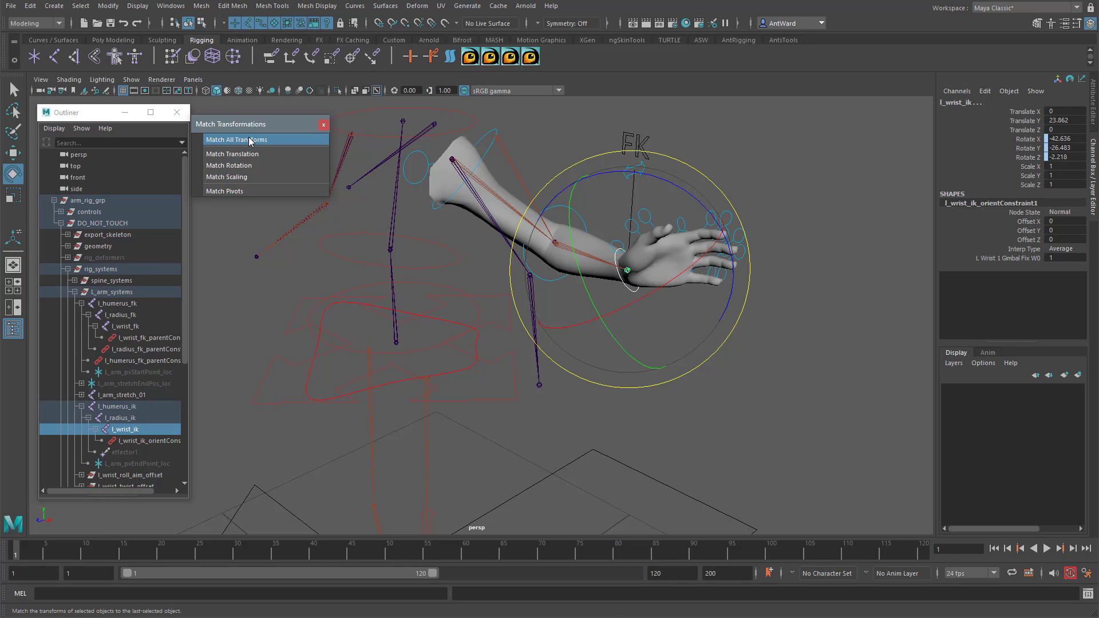
Toggle the left arm control's FK IK Switch between 0 and 1, ending on 1, to compare the matched FK and IK poses.
left_click(665, 163)
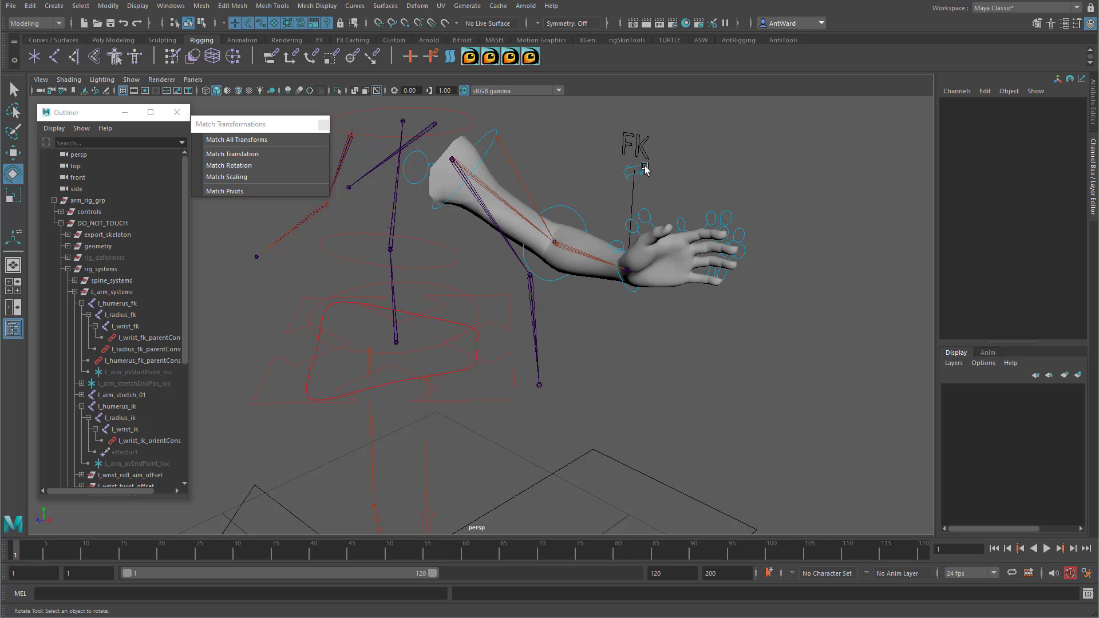
left_click(643, 168)
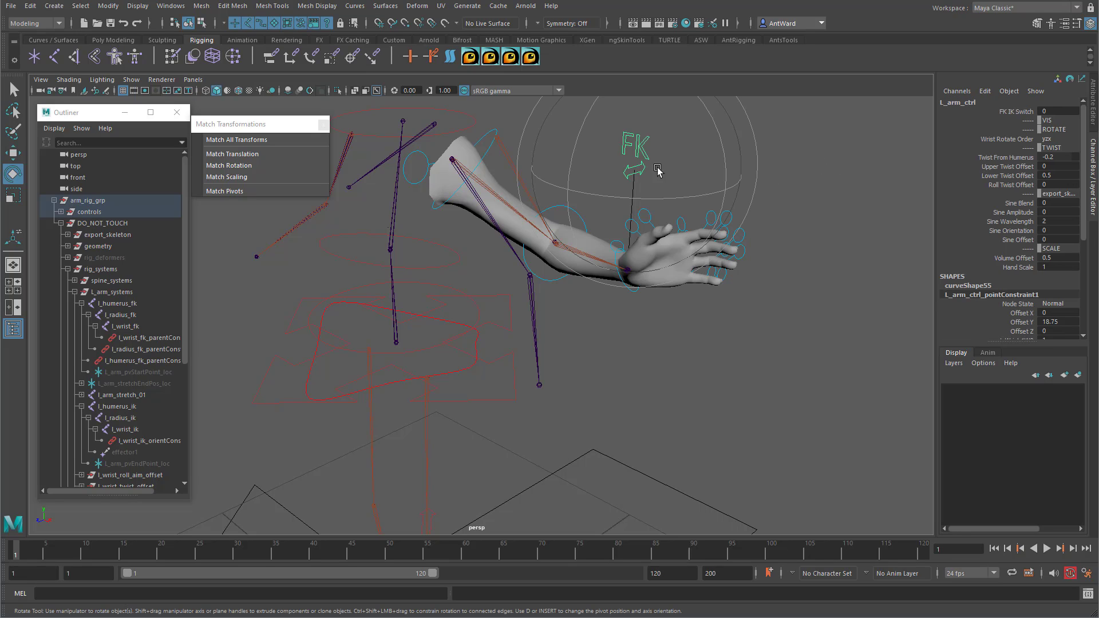
left_click(1011, 112)
middle_click_drag(757, 214, 709, 223)
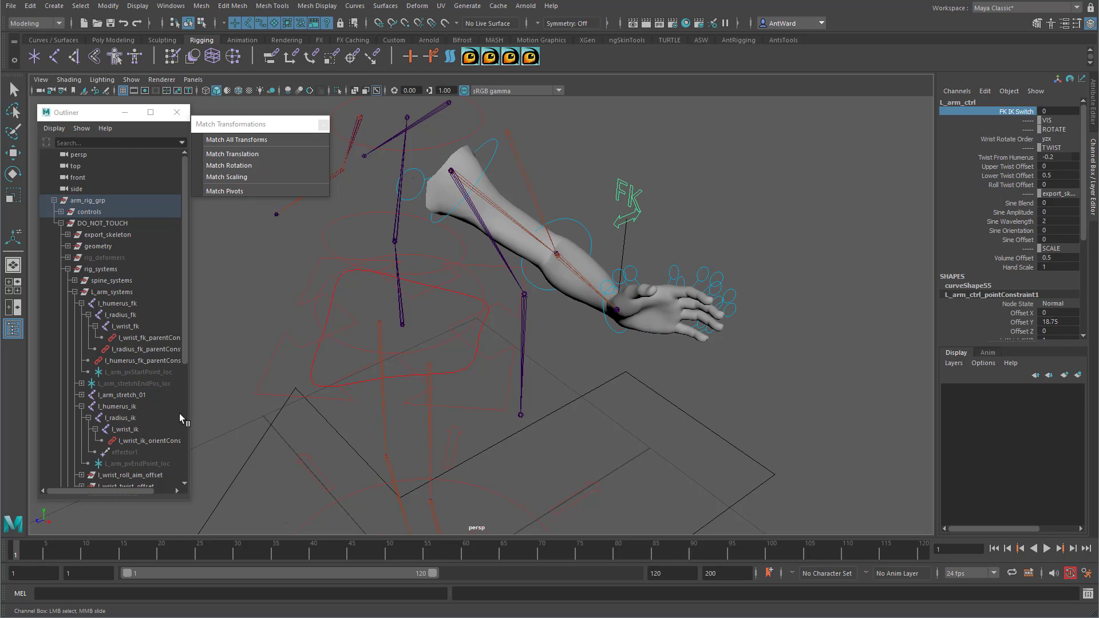
left_click_drag(703, 345, 583, 264, "alt")
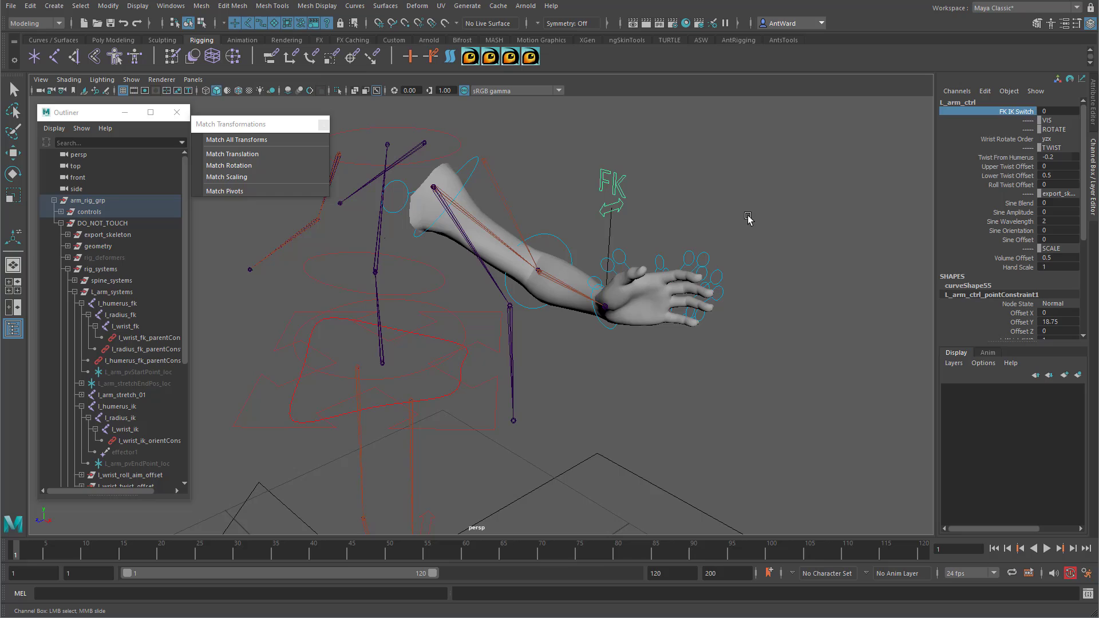
middle_click_drag(749, 218, 817, 221)
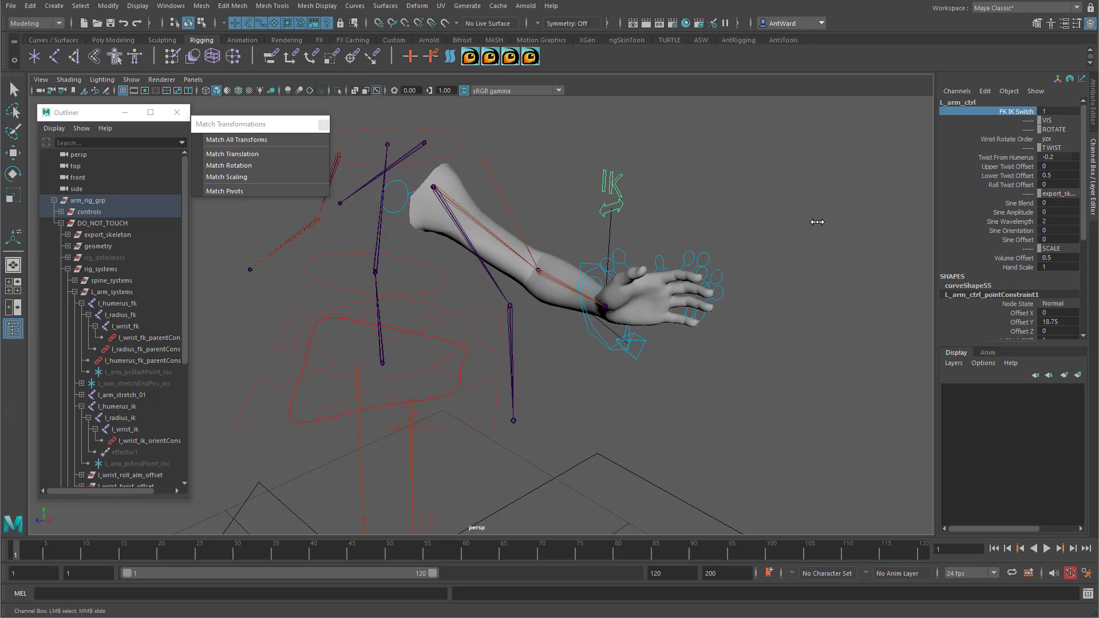
Select the left arm's IK control, pole vector control and l_wrist_fk joint in turn to examine what FK-to-IK matching requires.
left_click_drag(676, 337, 481, 248, "alt")
left_click(476, 261)
key("e")
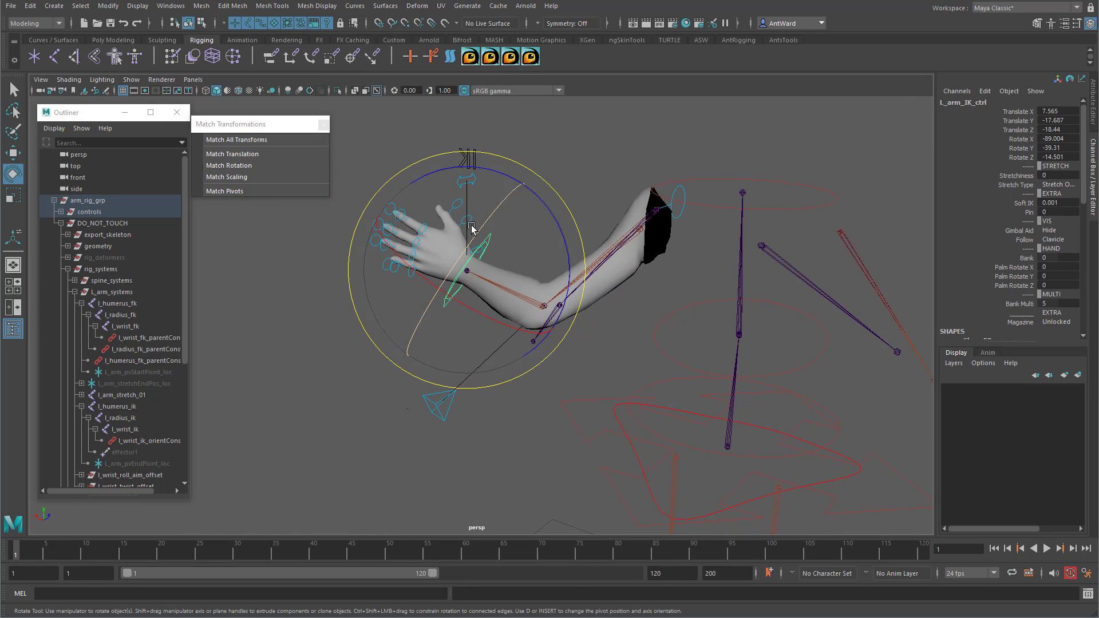
left_click(442, 412)
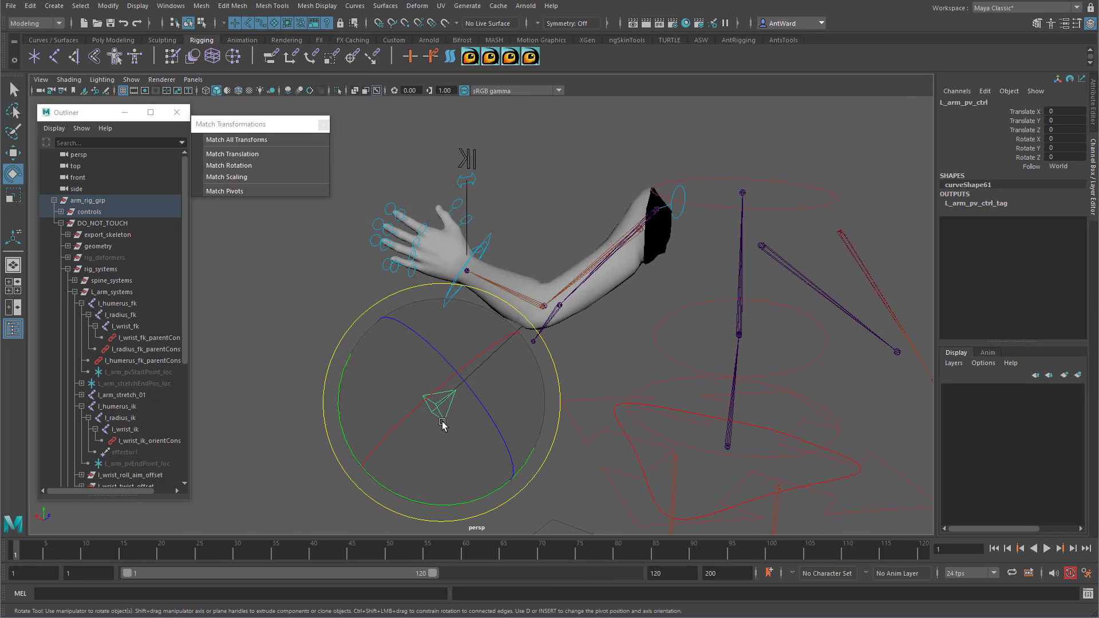
left_click(487, 236)
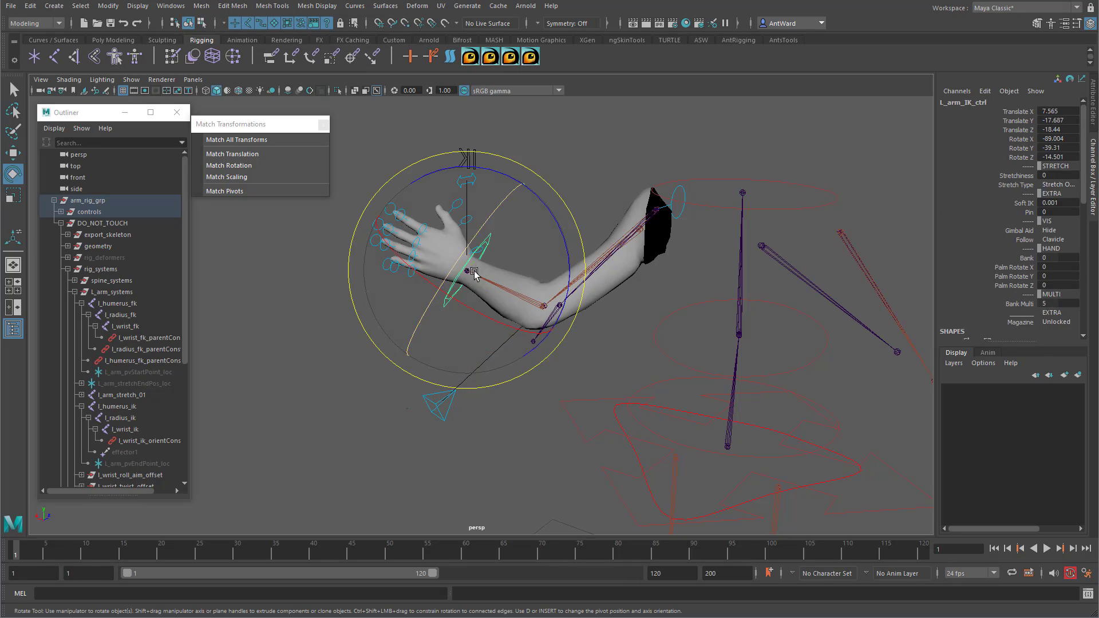
left_click(133, 327)
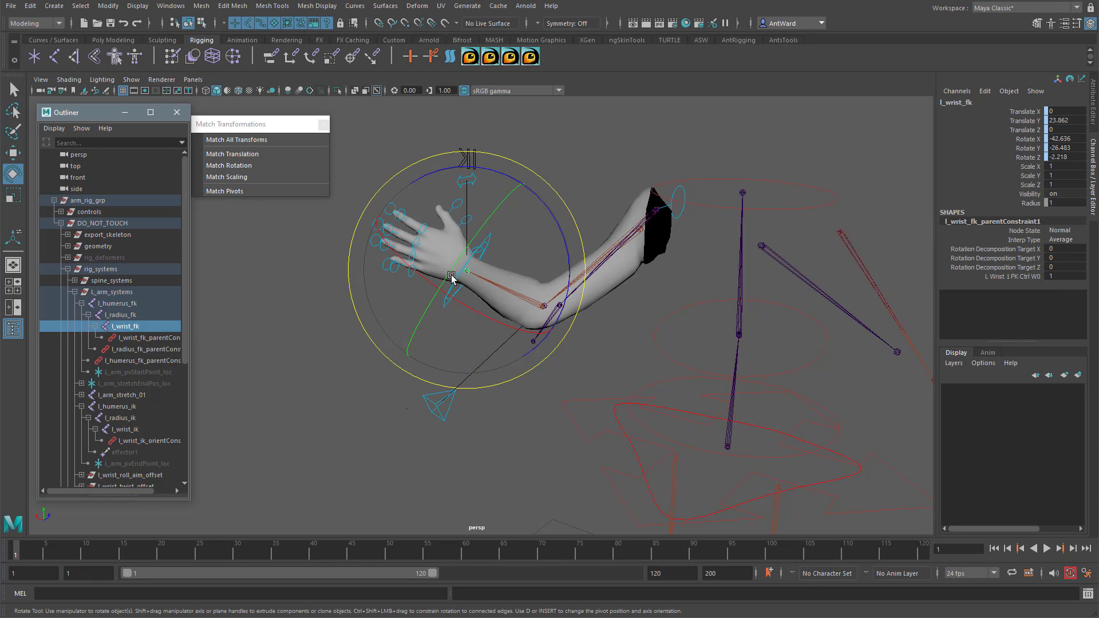
left_click(424, 401)
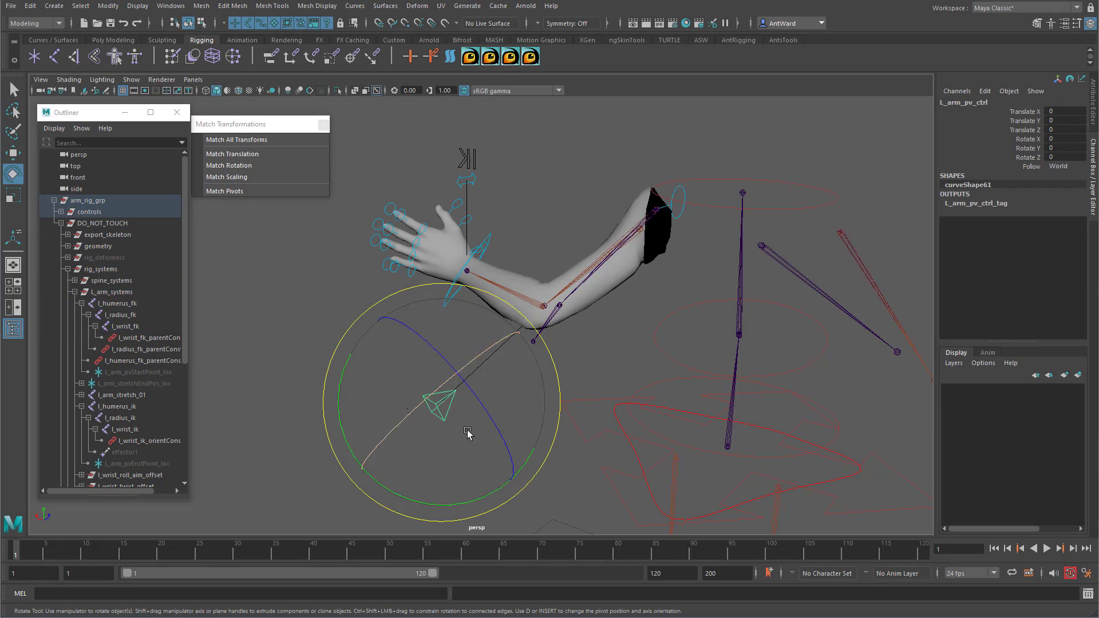
Reset the left arm IK control by setting all its translate and rotate values to 0.
left_click_drag(343, 351, 600, 362, "alt")
left_click(538, 312)
left_click(505, 301)
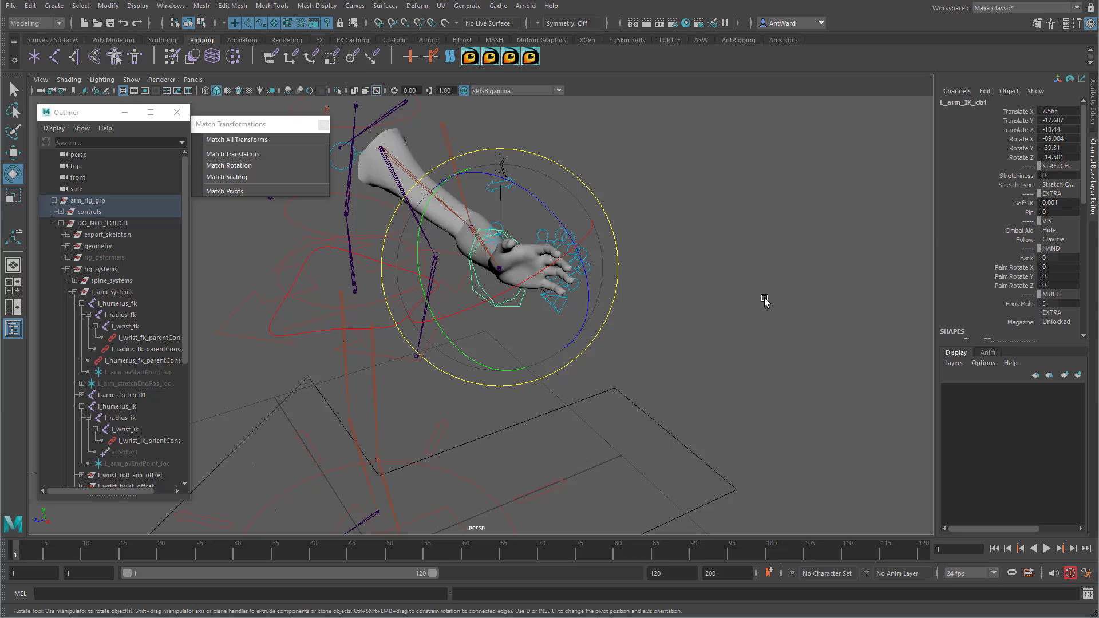
left_click_drag(1062, 111, 1066, 156)
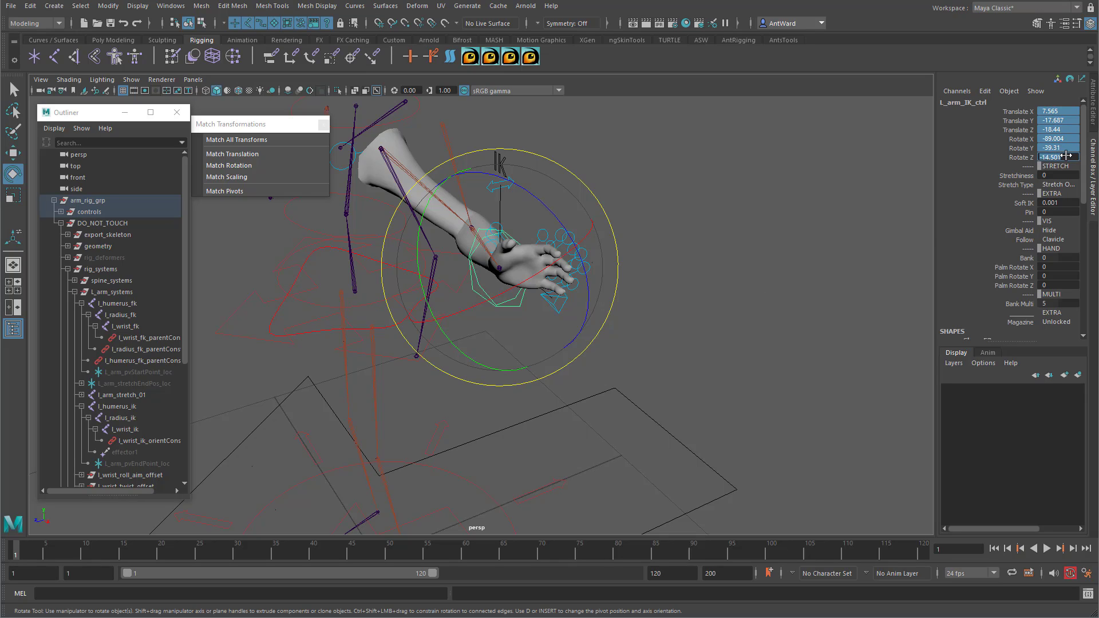
type("0")
key("Return")
left_click(595, 241)
Switch the left arm back to FK by setting its FK IK Switch to 0.
left_click(400, 281)
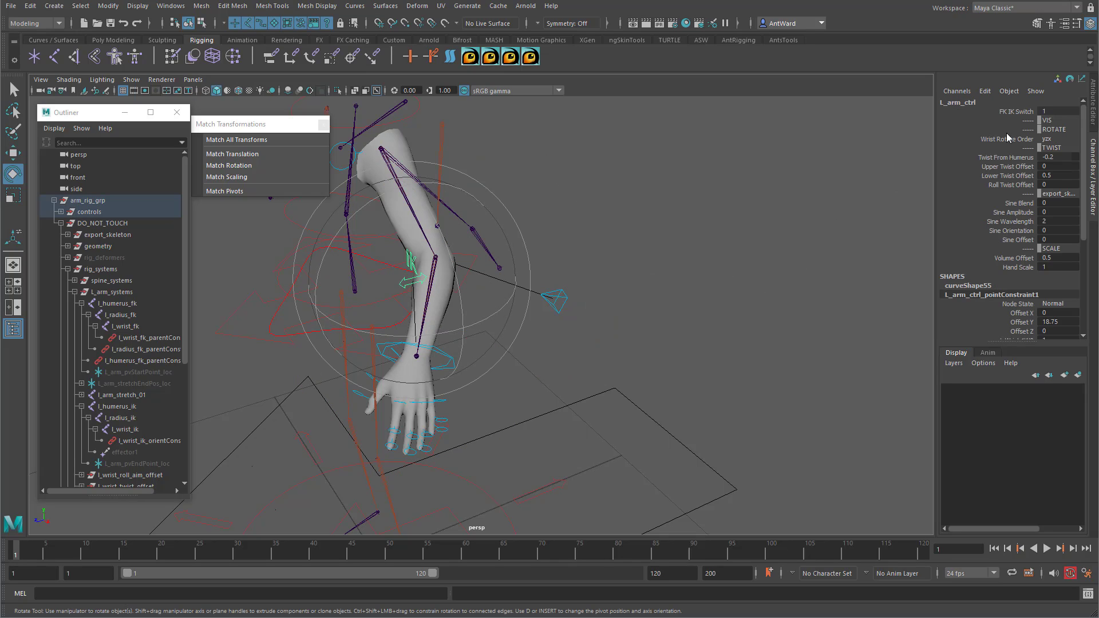
left_click(1016, 111)
middle_click_drag(652, 191, 464, 200)
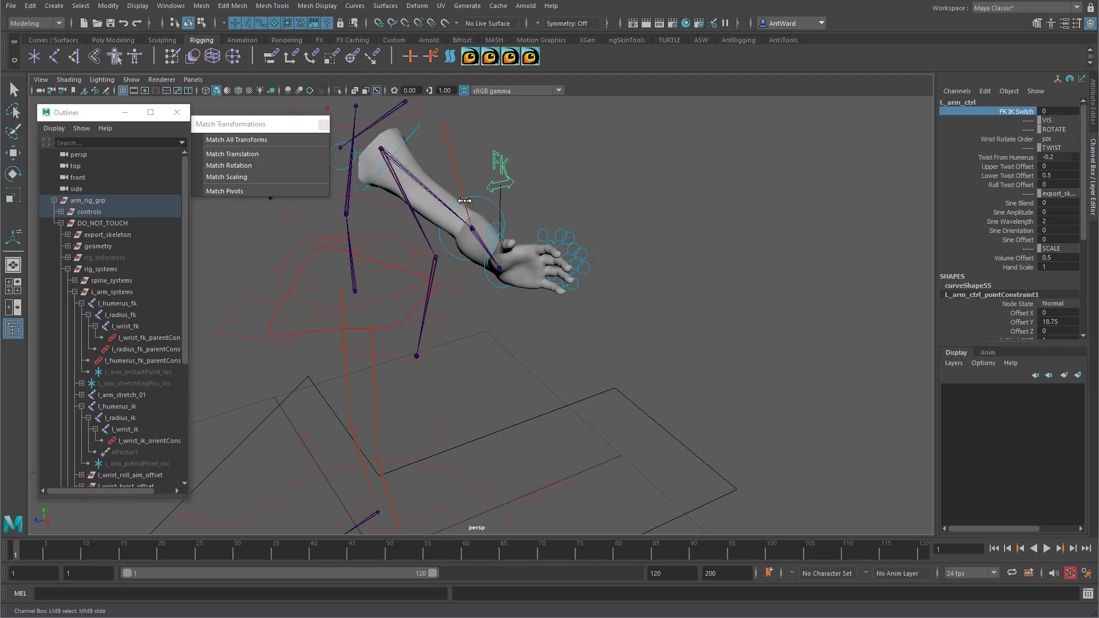
Reset the left shoulder, elbow and wrist FK controls together by setting all their translate and rotate values to 0.
left_click(408, 136)
key("e")
left_click_drag(533, 234, 527, 219)
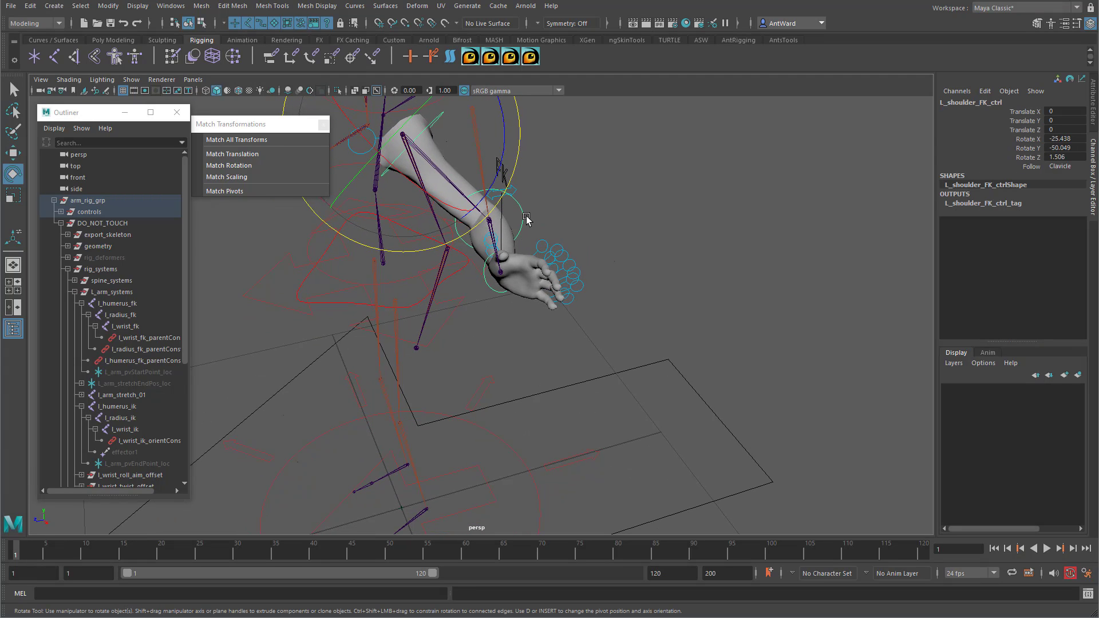
left_click(522, 223, "shift")
left_click_drag(466, 322, 491, 281, "alt")
left_click_drag(1065, 156, 1063, 109)
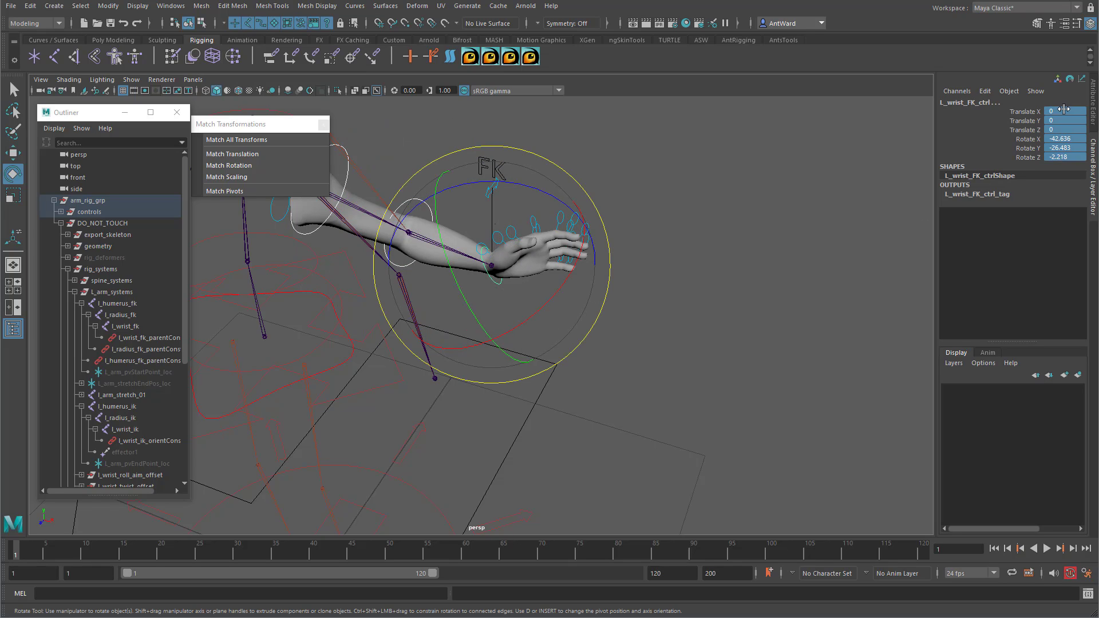
type("0")
key("Return")
left_click(591, 267)
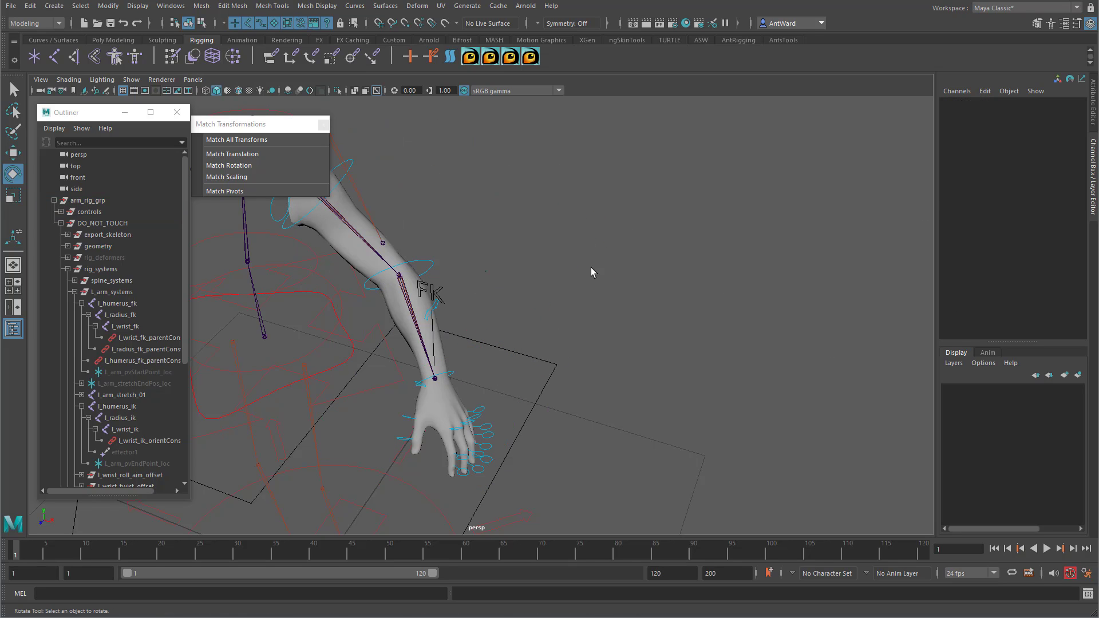
Switch the left arm to IK by setting its FK IK Switch to 1.
left_click_drag(463, 289, 598, 283, "alt")
left_click(531, 271)
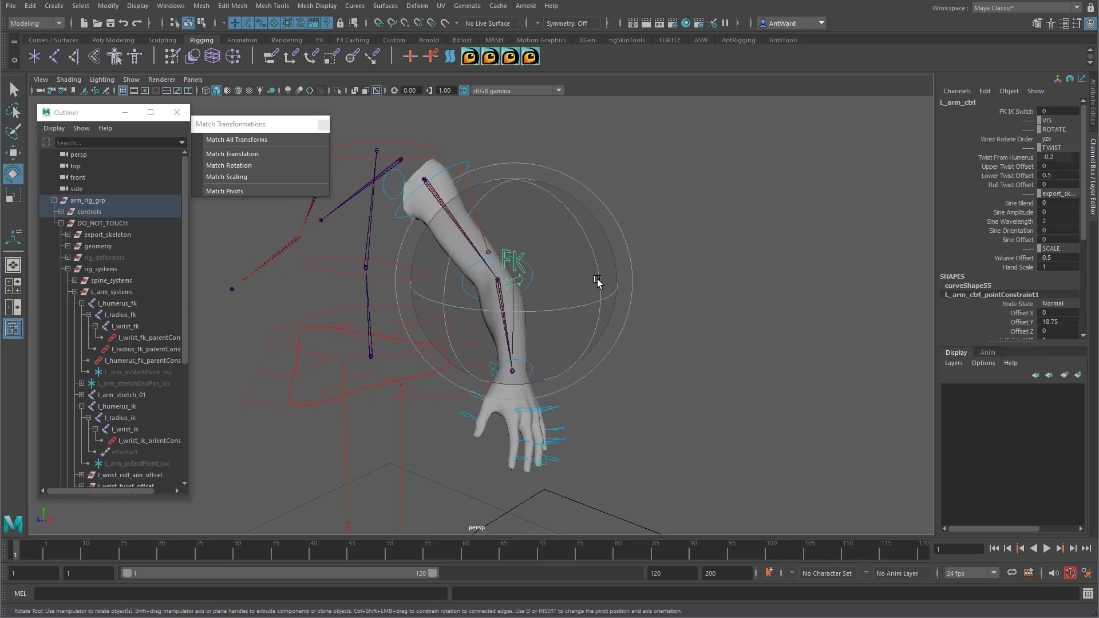
left_click(1018, 112)
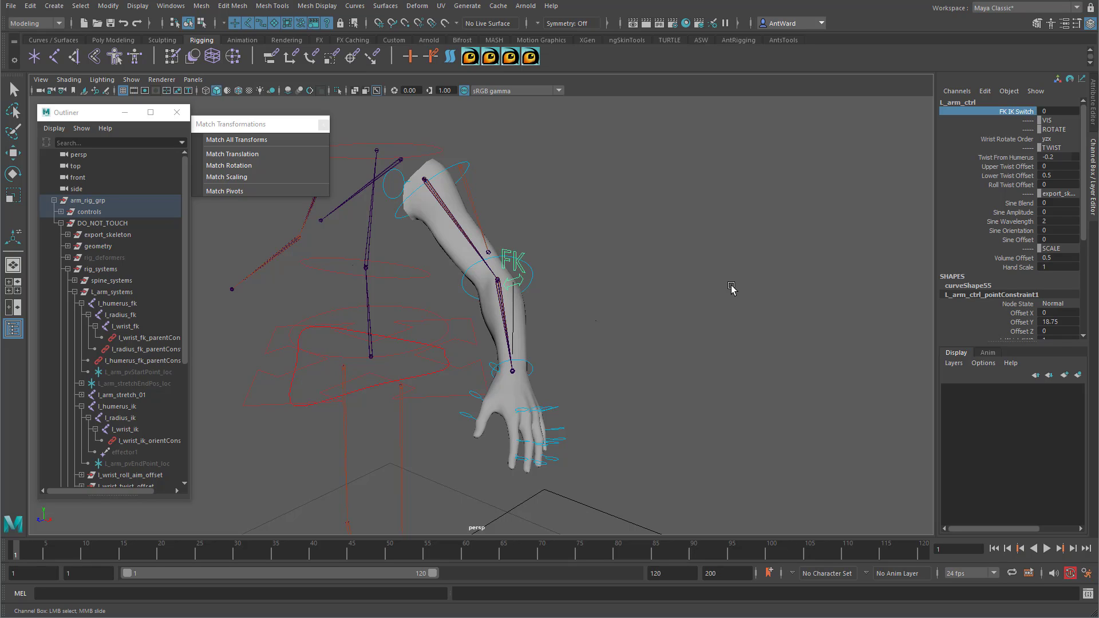
middle_click_drag(731, 288, 748, 312)
left_click_drag(748, 312, 647, 285, "alt")
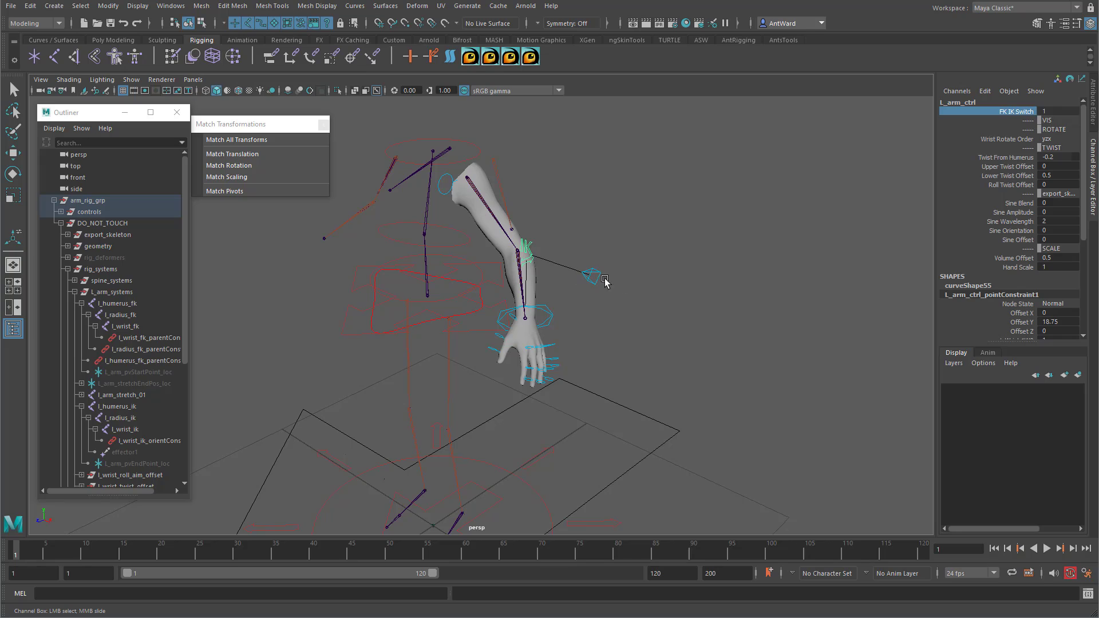
middle_click_drag(605, 281, 630, 277)
left_click_drag(609, 290, 625, 292, "alt")
middle_click_drag(695, 291, 726, 292)
left_click_drag(706, 311, 632, 327, "alt")
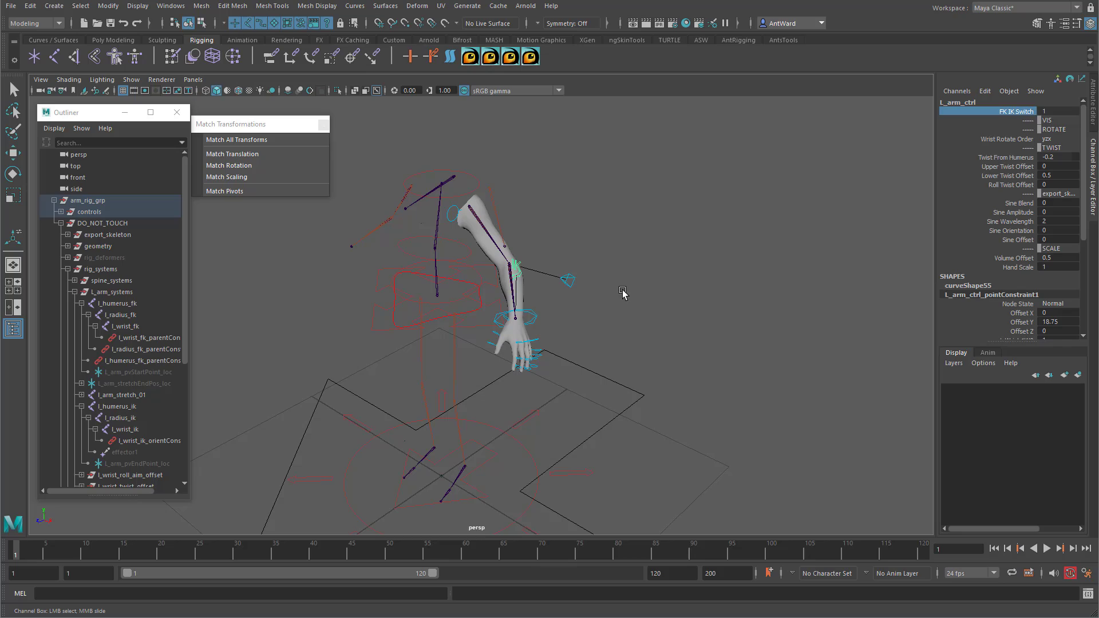
Create a locator and match all its transforms to the left arm's pole vector control.
left_click(648, 338)
key("e")
key("space")
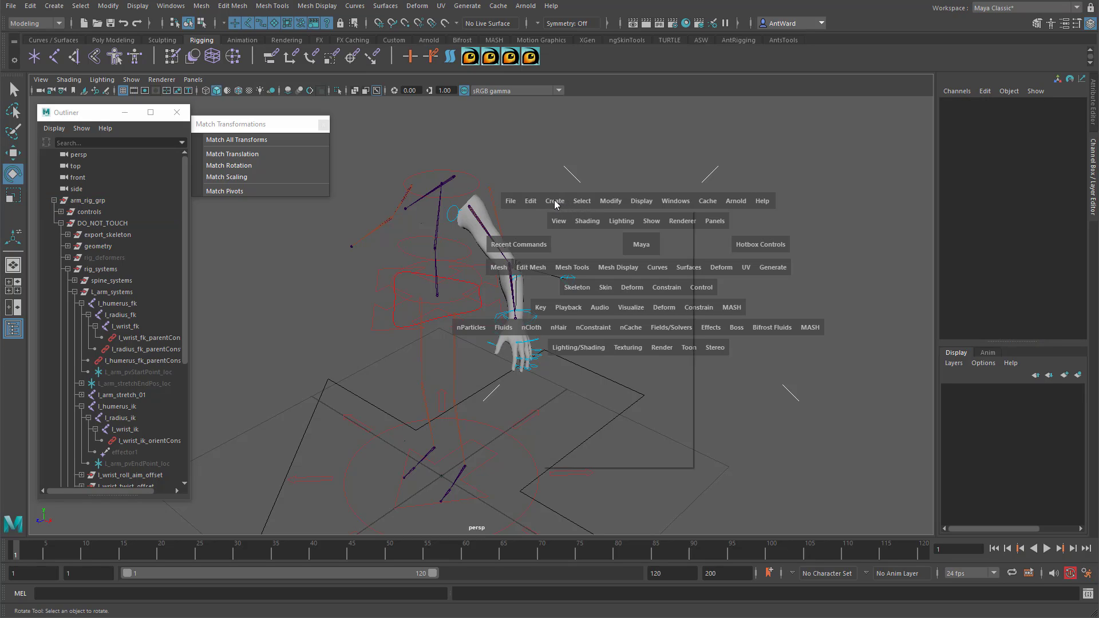
left_click(555, 201)
left_click(593, 385)
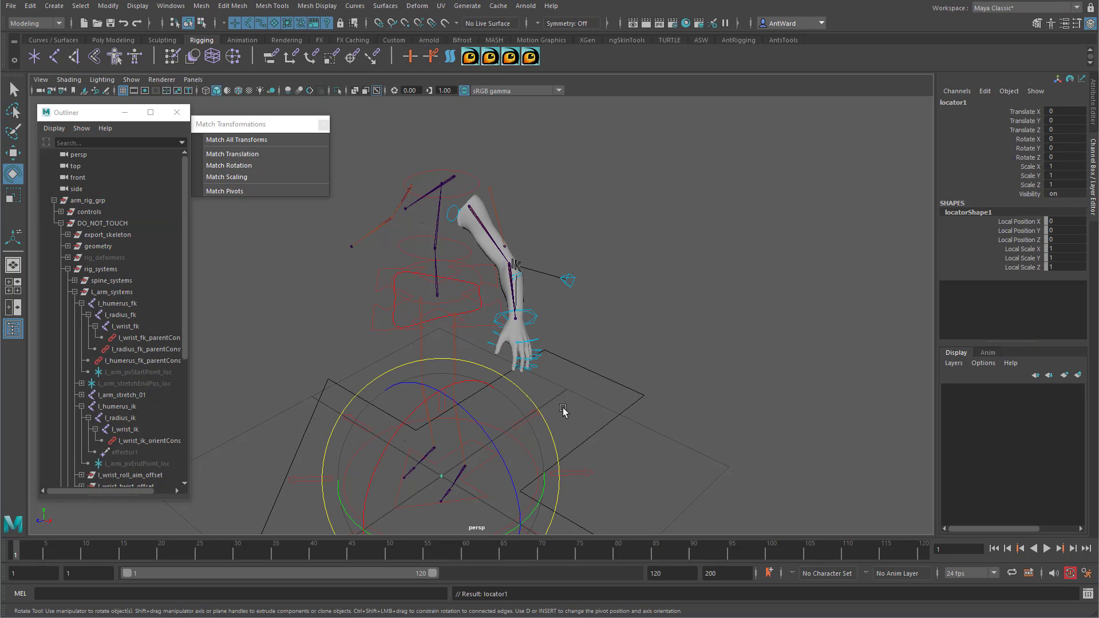
left_click(566, 282, "shift")
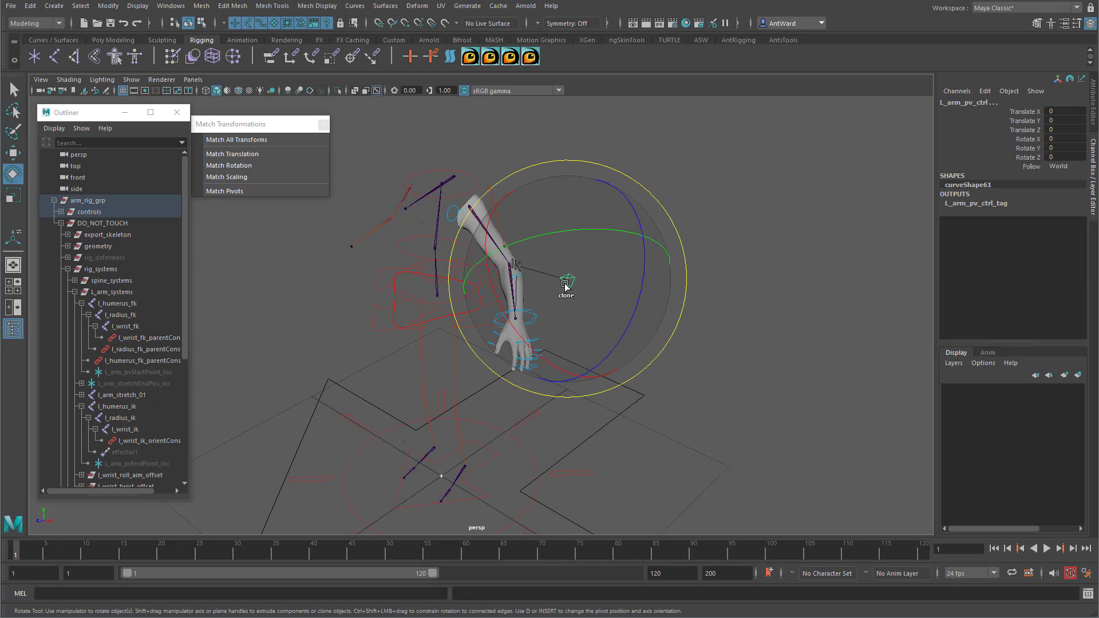
left_click(278, 140)
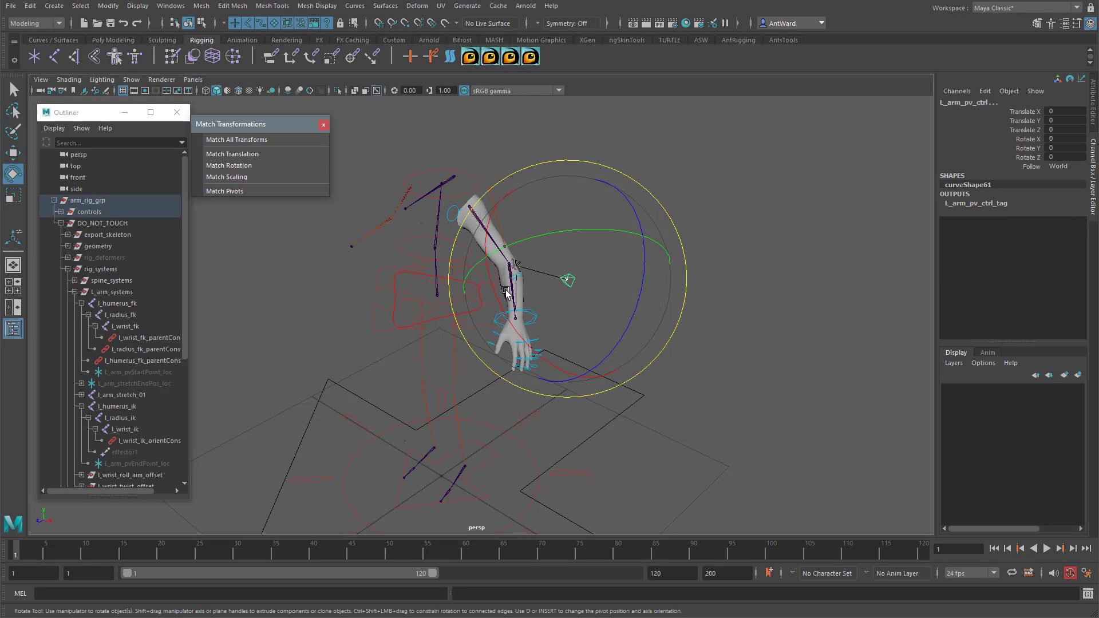
Scale the locator uniformly to about 8.1 and rename it l_elbow_position.
scroll(790, 273, "up", 5)
left_click(789, 273)
left_click(628, 257)
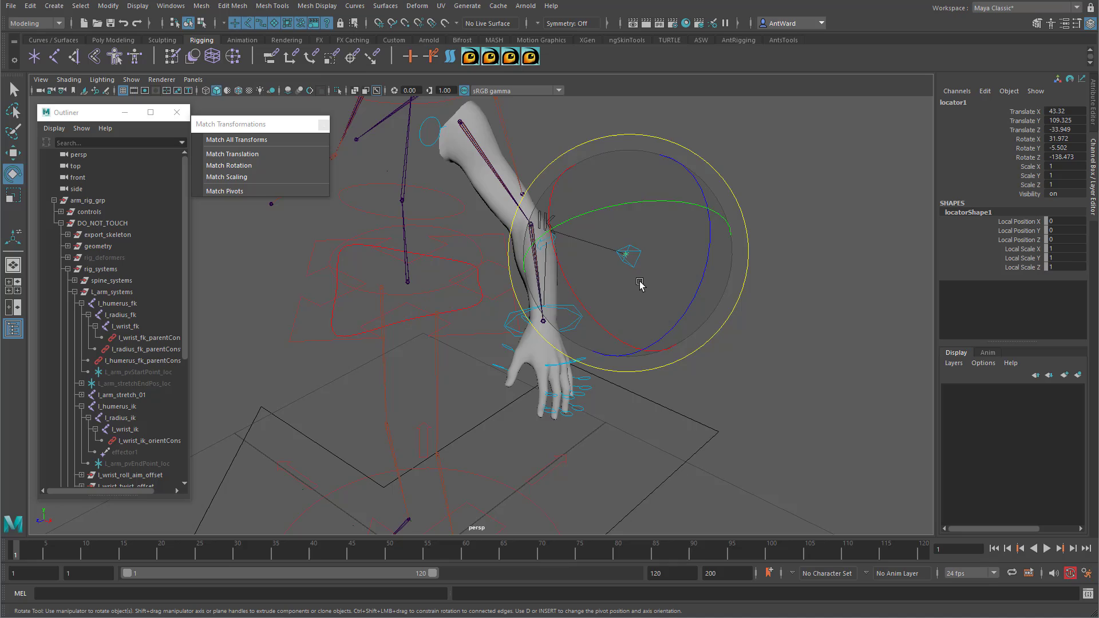
key("w")
key("r")
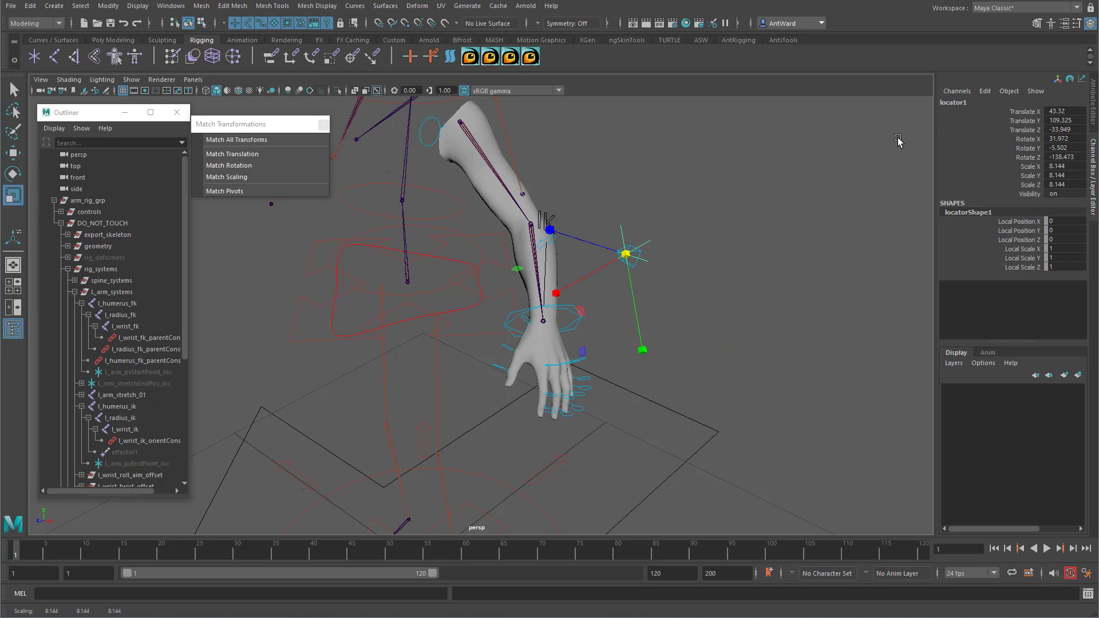
double_click(970, 105)
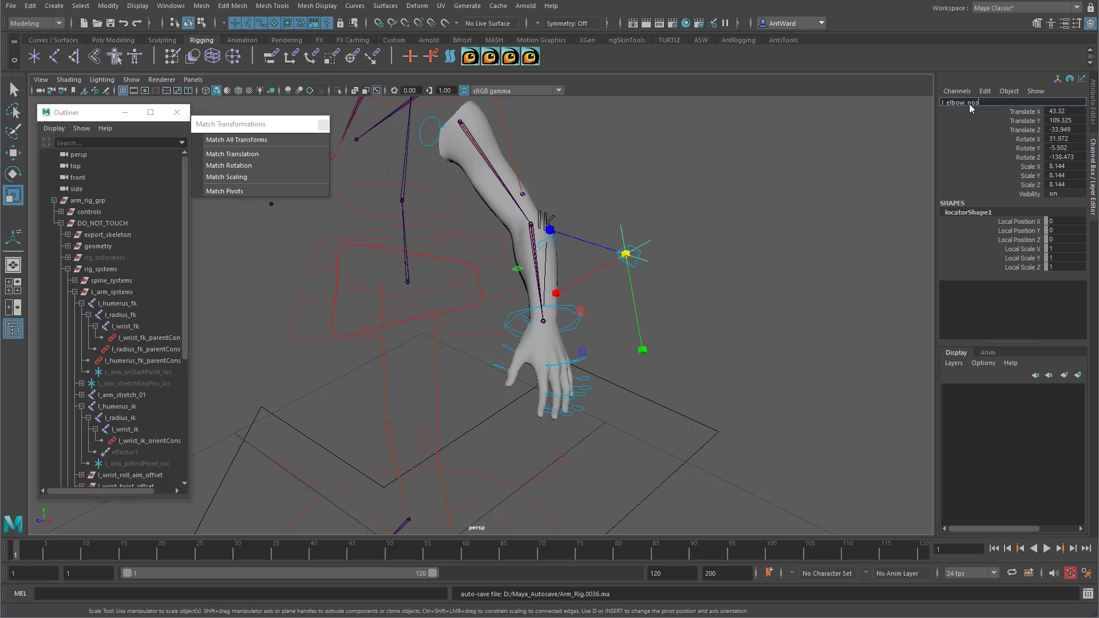
key("Return")
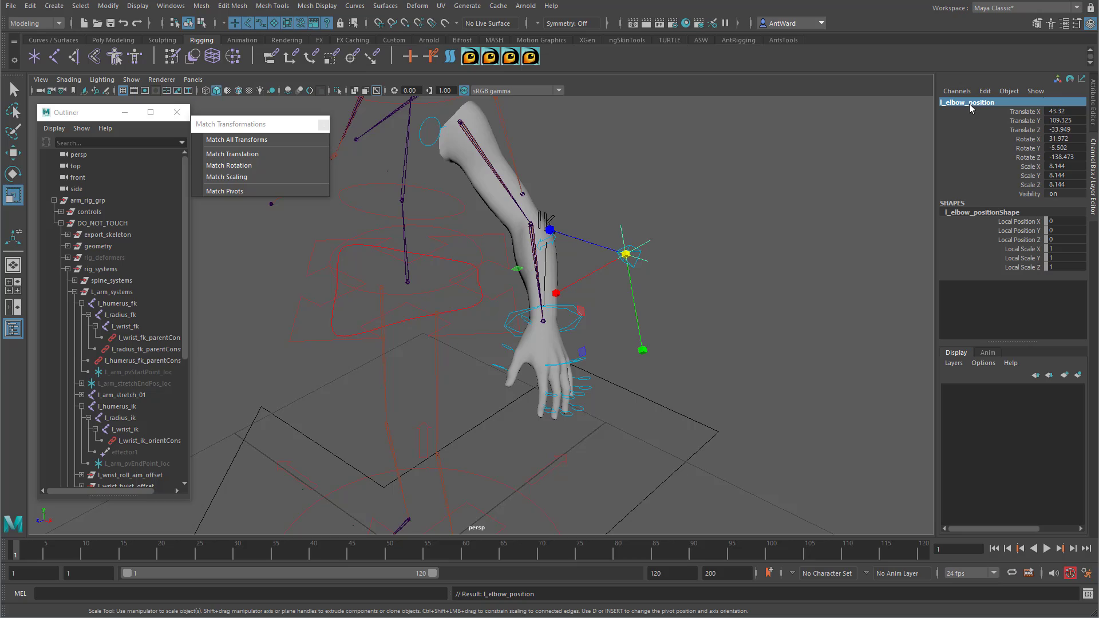
Parent the l_elbow_position locator under the l_radius_fk joint.
left_click_drag(573, 270, 610, 236, "alt")
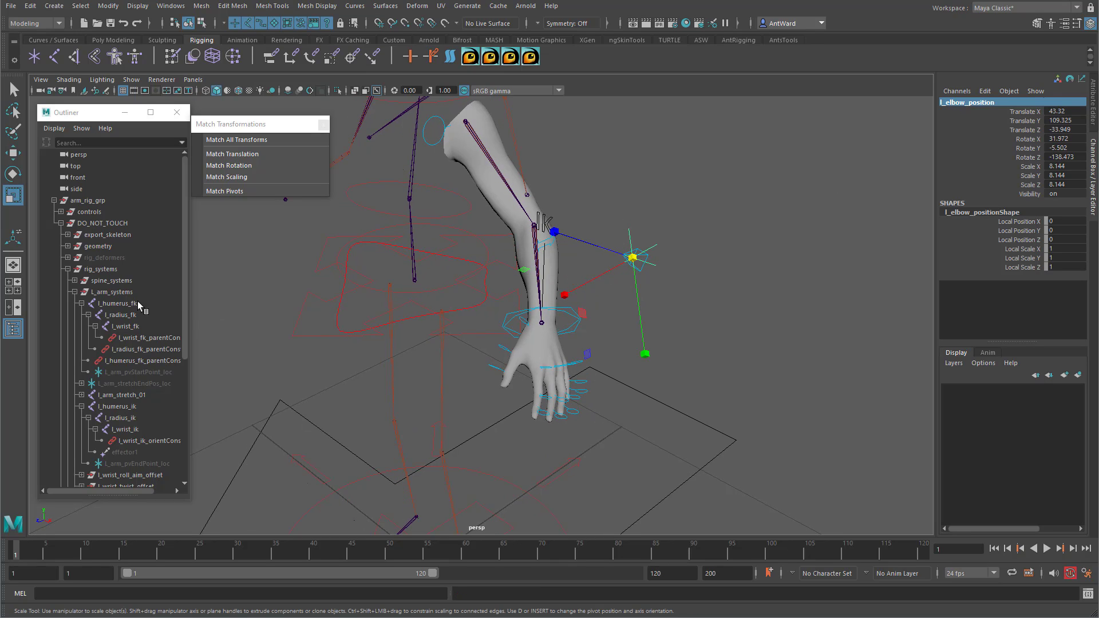
left_click(116, 314)
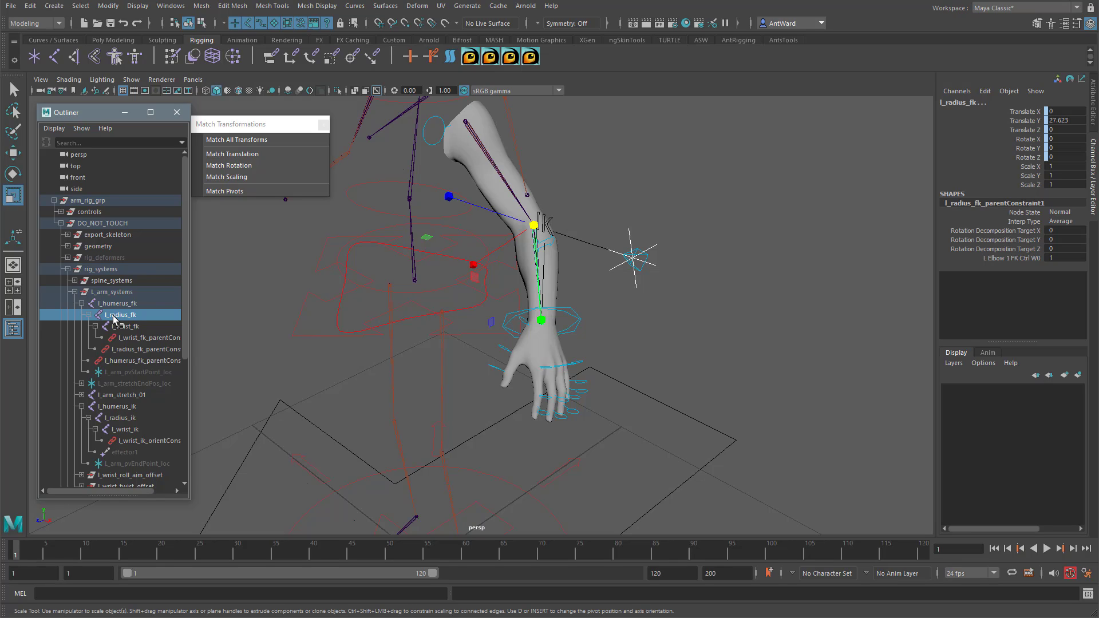
key("p")
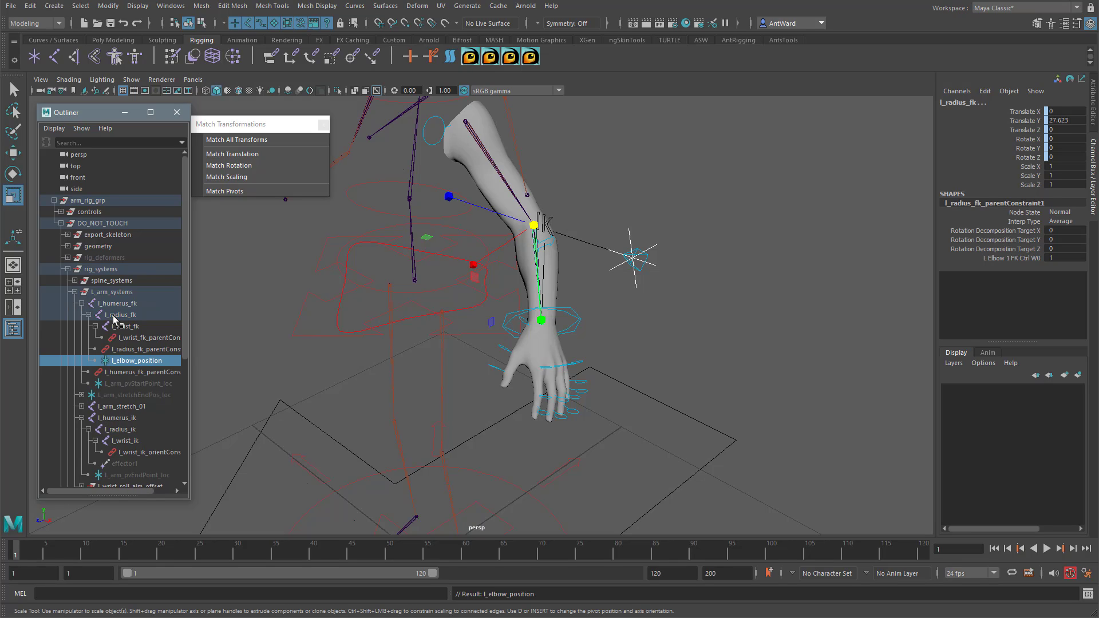
left_click(774, 332)
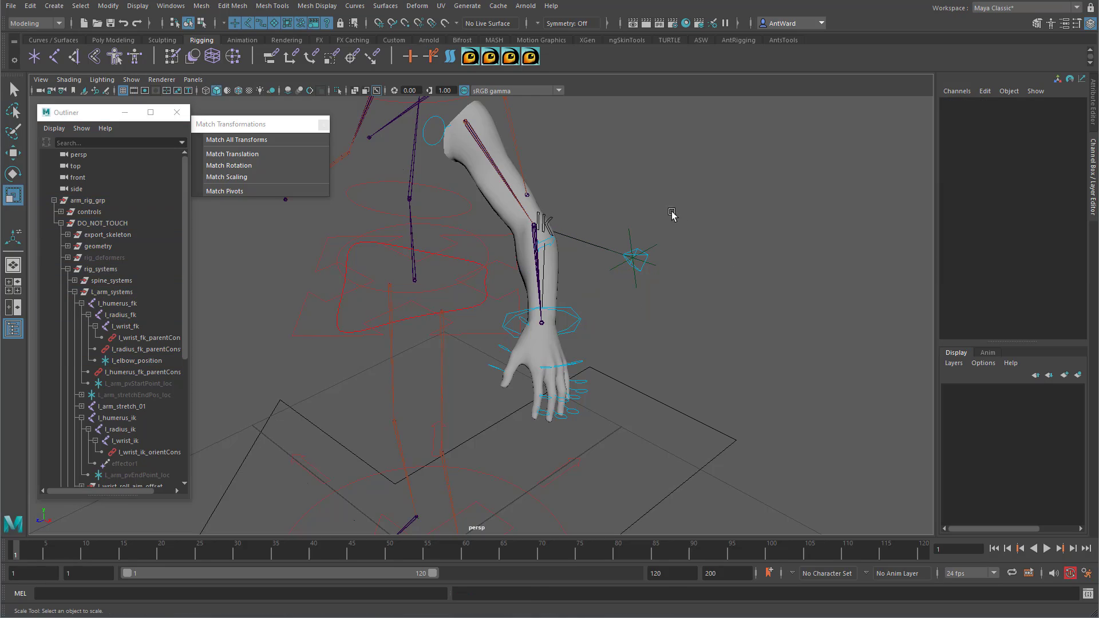
Switch the left arm back to FK by setting its FK IK Switch to 0.
left_click(554, 245)
left_click(1017, 114)
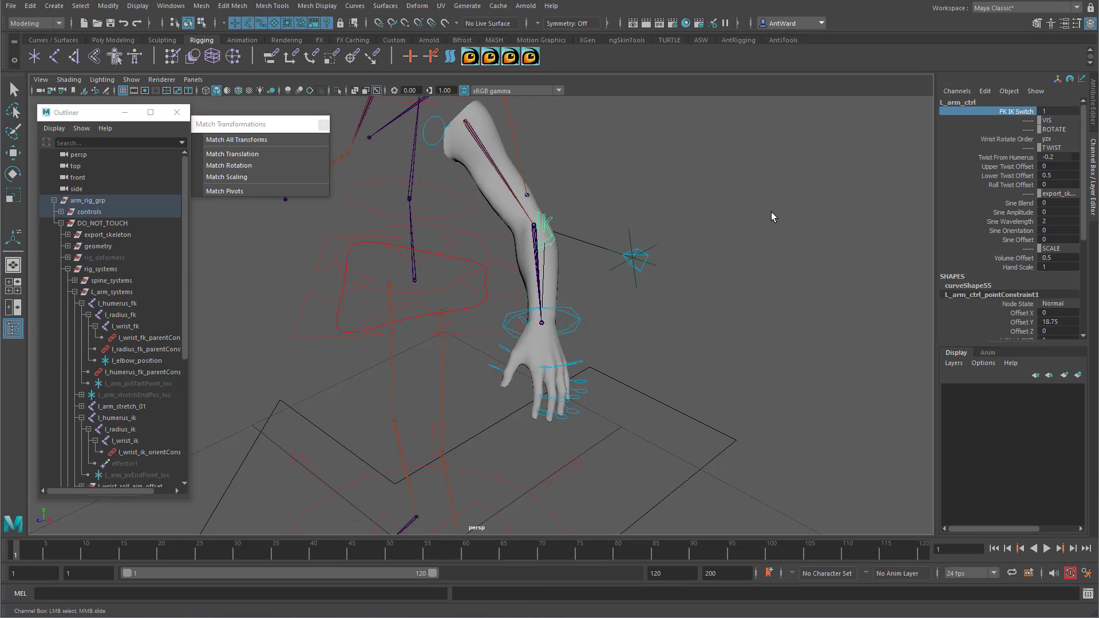
middle_click_drag(771, 212, 648, 221)
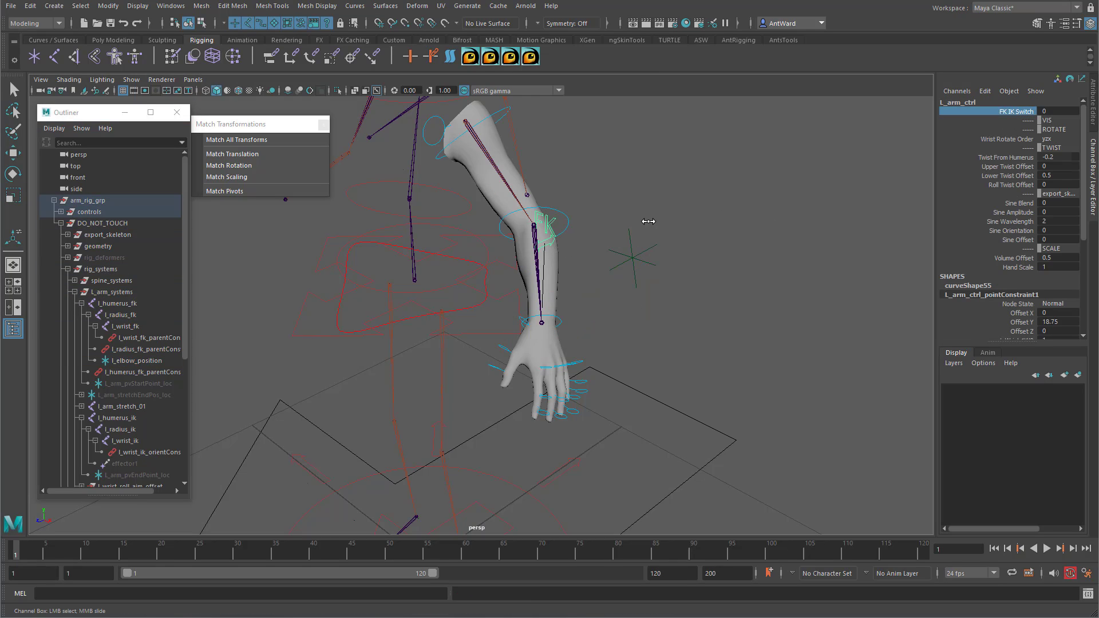
Rotate the left shoulder FK control to about 26.1 in X and -16.6 in Y.
left_click(495, 112)
key("e")
left_click_drag(478, 217, 452, 208)
middle_click_drag(501, 179, 514, 237, "alt")
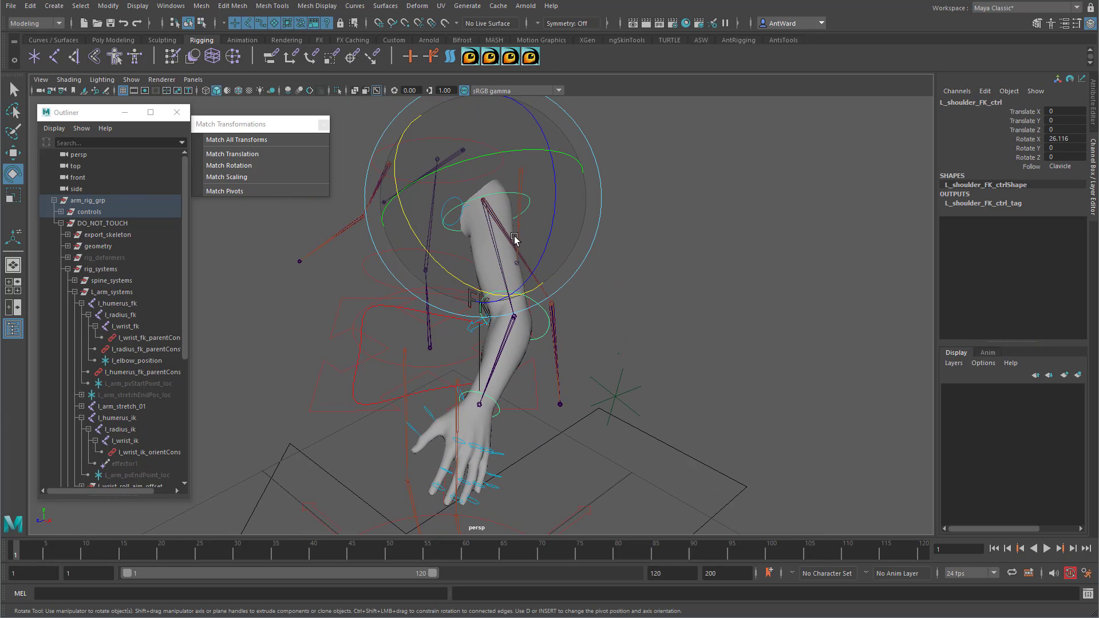
left_click_drag(451, 172, 653, 294)
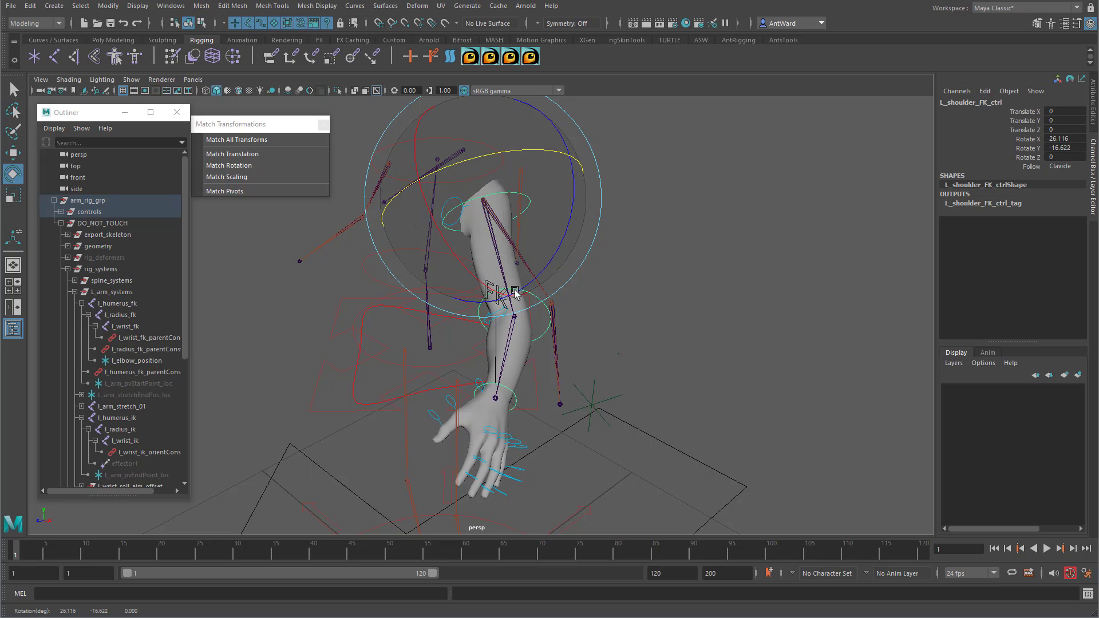
left_click(653, 293)
Bend the left forearm sharply with the elbow FK control and rotate the hand upward with the wrist FK control.
left_click(538, 339)
left_click_drag(468, 350, 441, 294)
left_click(684, 387)
left_click(452, 362)
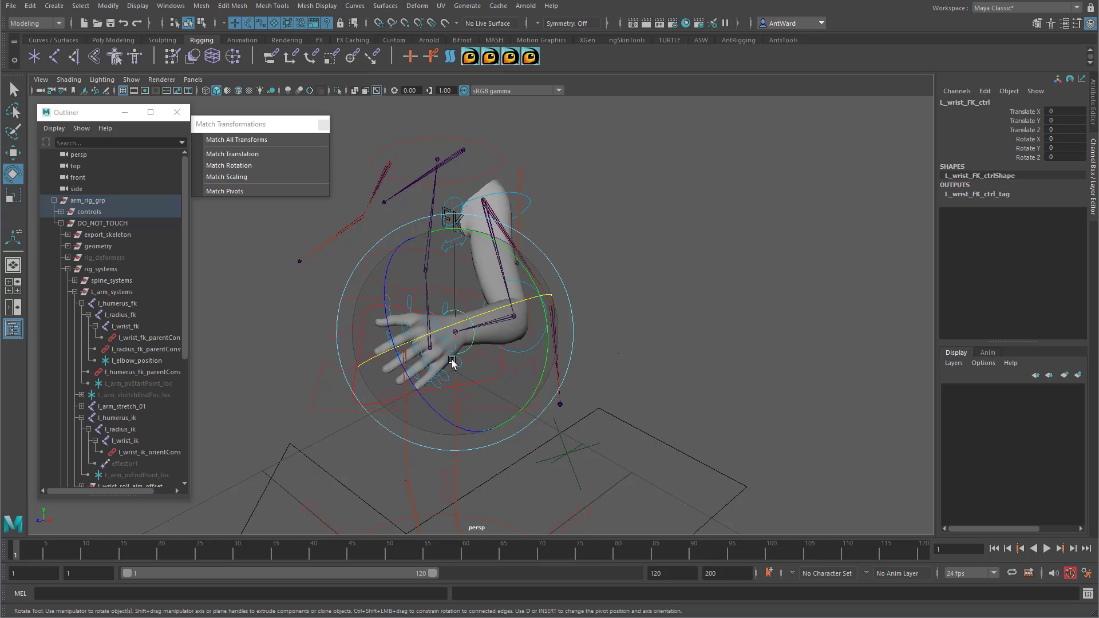
left_click_drag(428, 375, 610, 396)
Adjust the left elbow FK control's rotation slightly and select the l_elbow_position locator to check how it follows the arm.
left_click(544, 470)
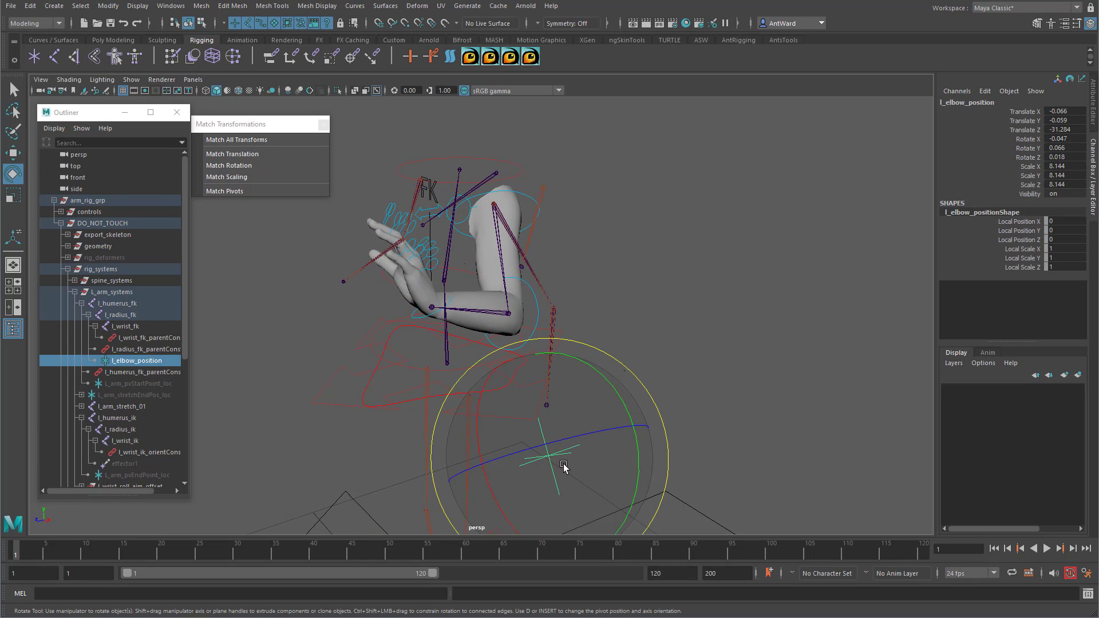
left_click(540, 320)
mouse_move(472, 369)
left_mouse_down()
mouse_move(486, 390)
mouse_move(481, 373)
left_mouse_up()
left_click(567, 465)
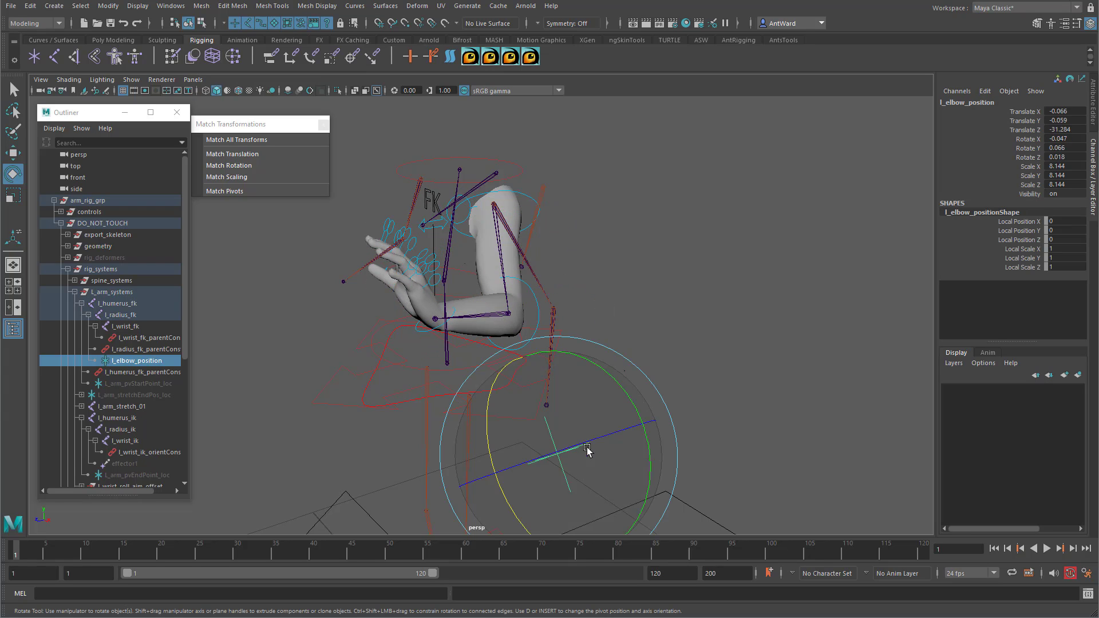
Set the left arm control's FK IK Switch to 1 to return the posed arm to IK.
left_click_drag(636, 279, 515, 220, "alt")
left_click(458, 239)
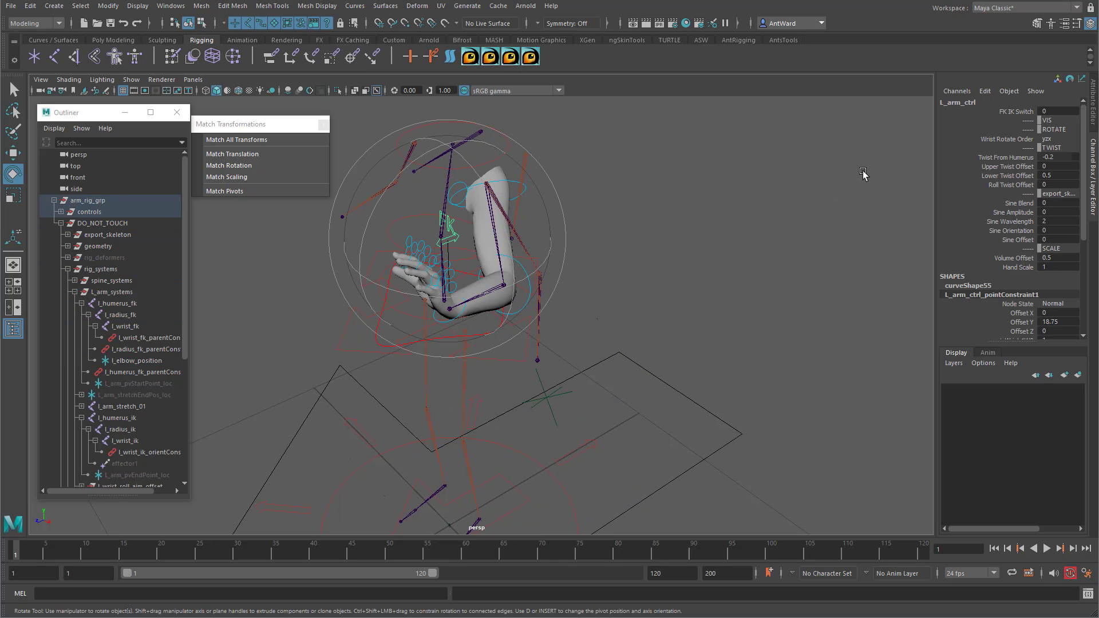
left_click(1007, 112)
middle_click_drag(714, 215, 737, 211)
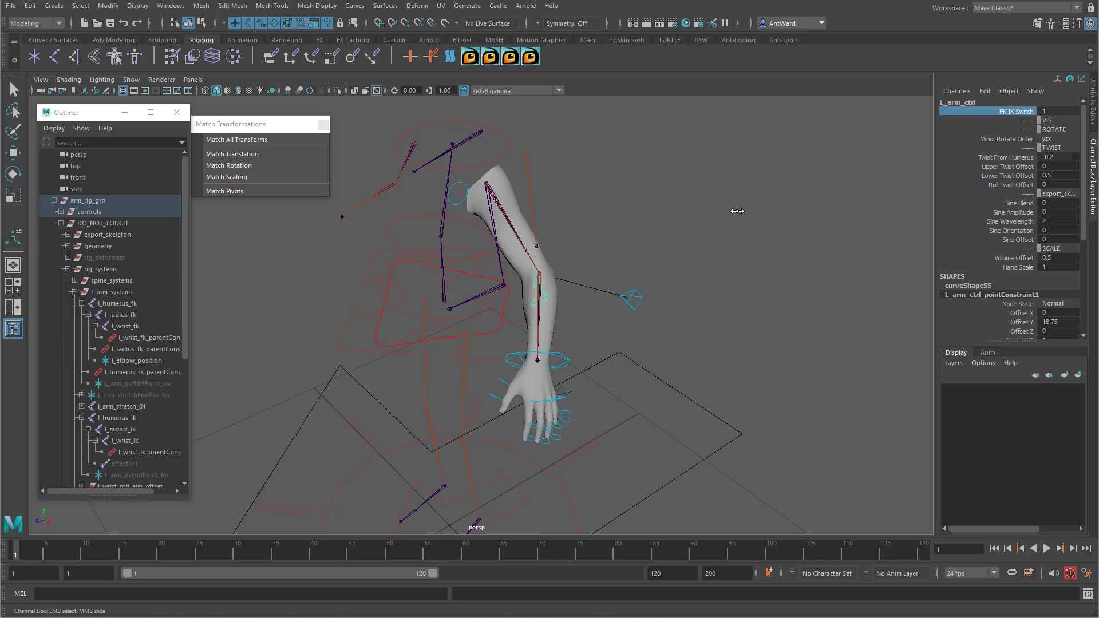
left_click_drag(575, 347, 584, 350, "alt")
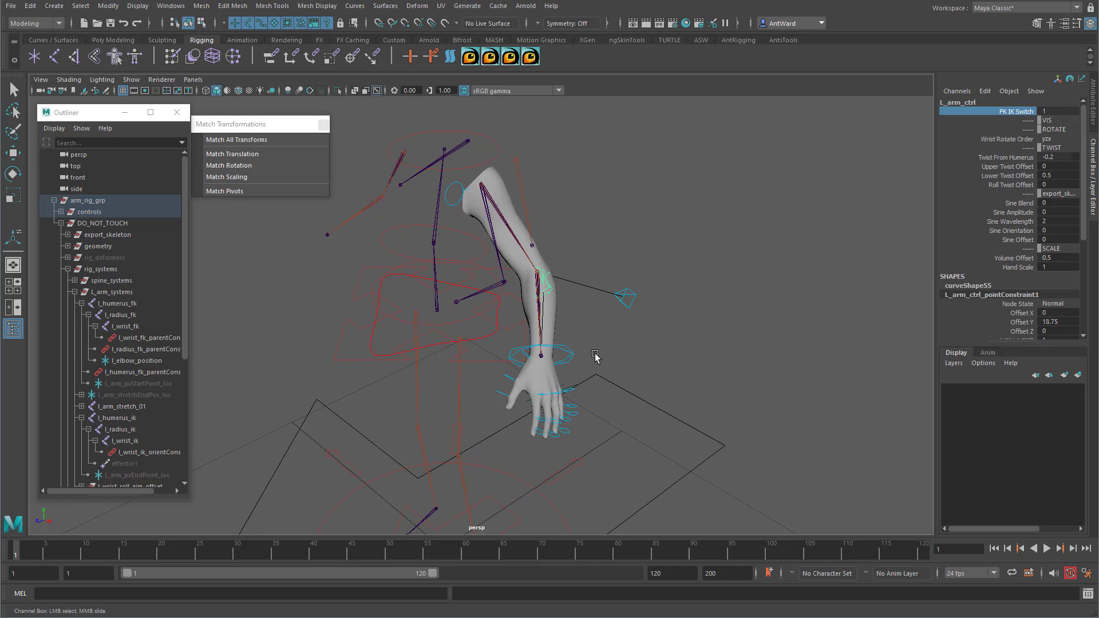
Try matching all transforms of the l_wrist_fk joint to the left arm's IK control, and undo the match.
left_click(120, 326)
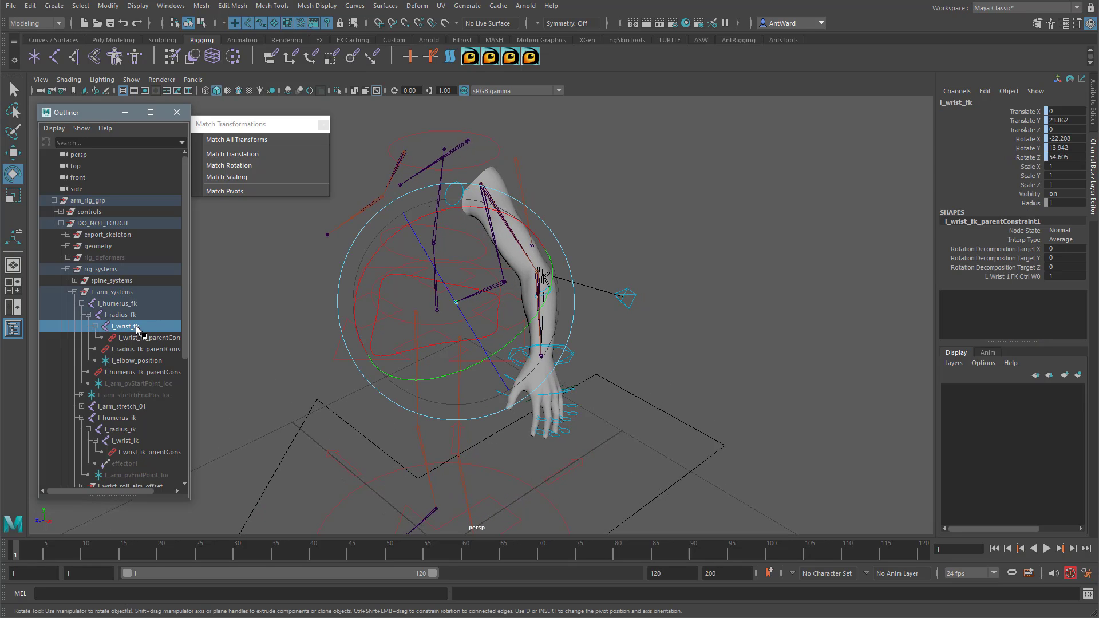
left_click(574, 358)
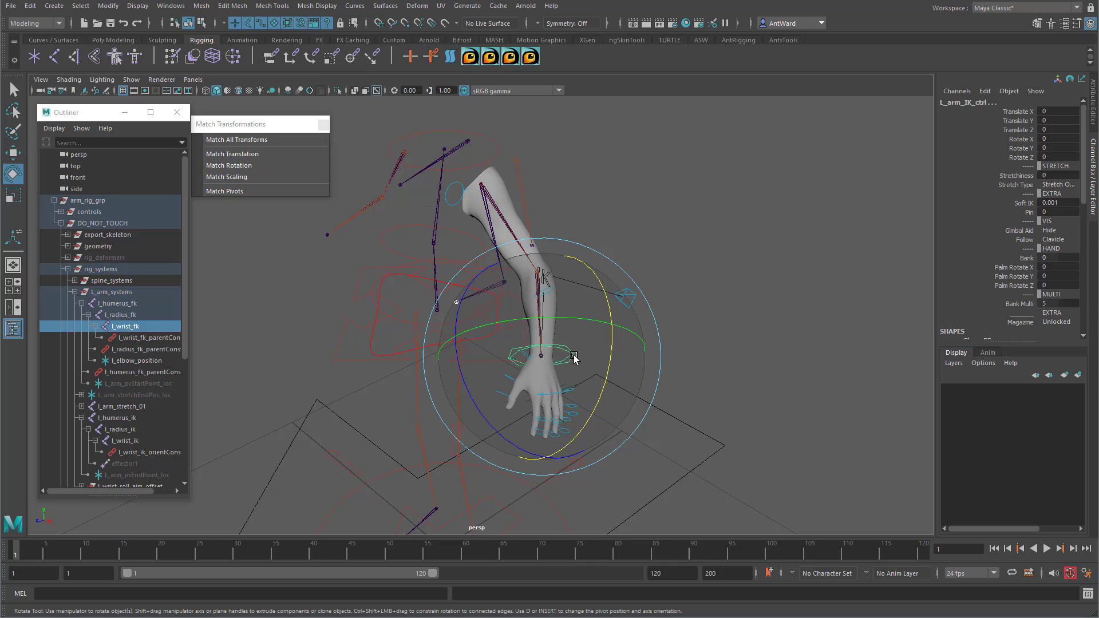
left_click(236, 140)
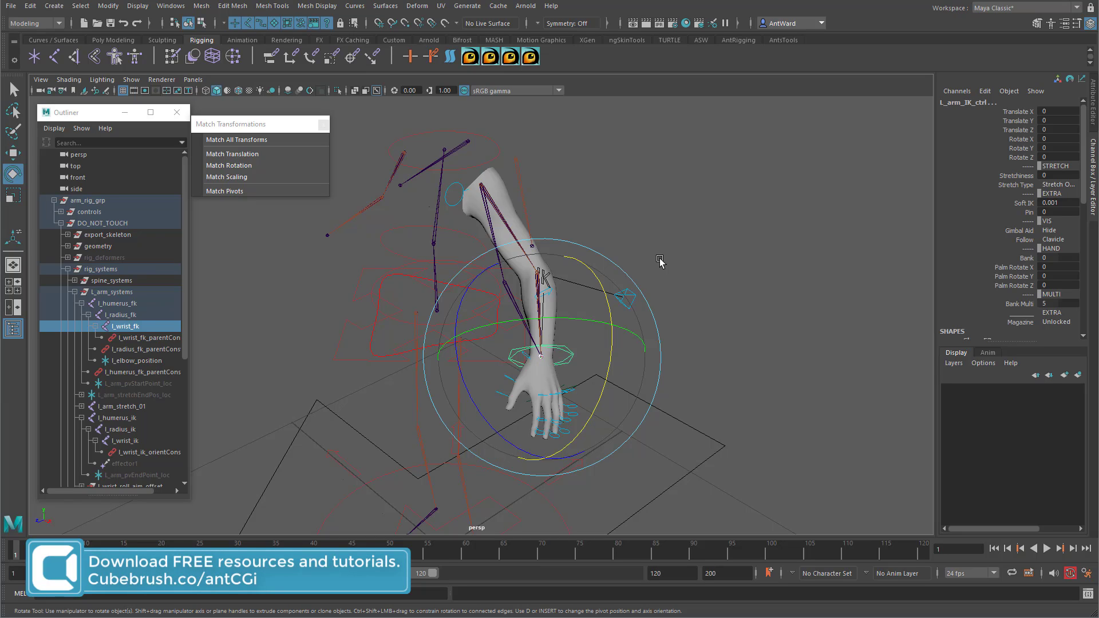
key("ctrl+z")
left_click(765, 339)
Match all transforms of the left arm's IK control to the l_wrist_fk joint.
left_click(574, 353)
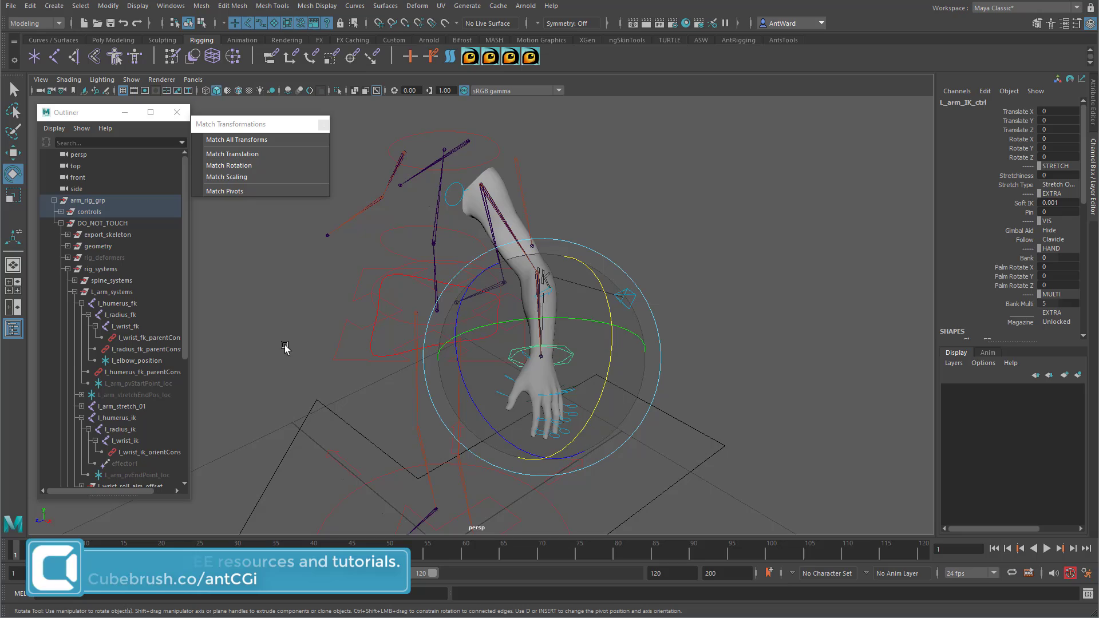
left_click(125, 327, "ctrl")
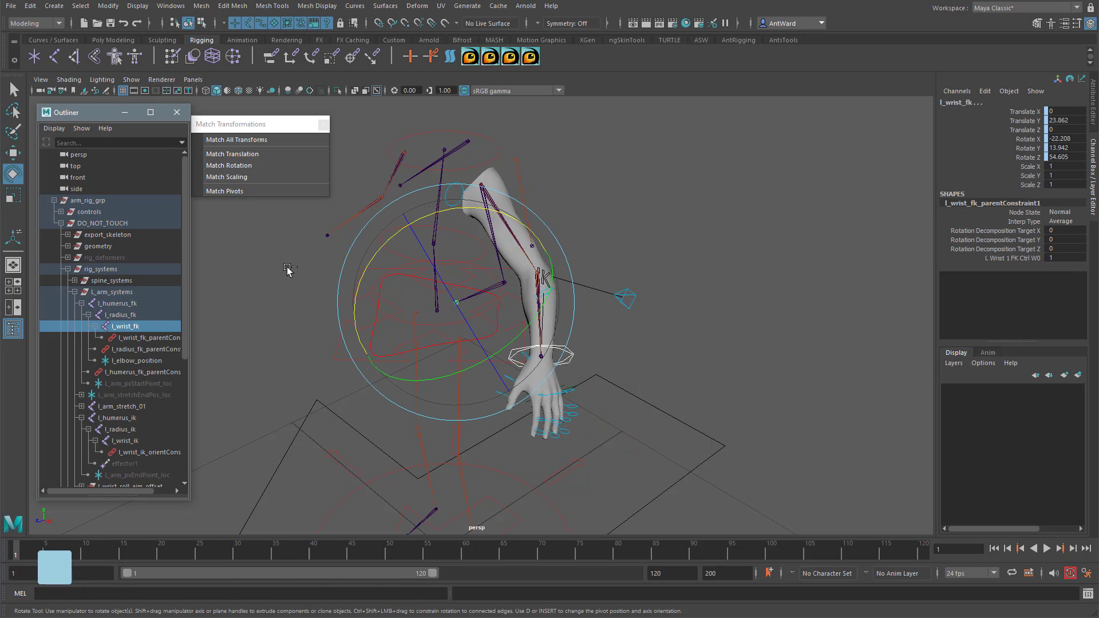
left_click(253, 142)
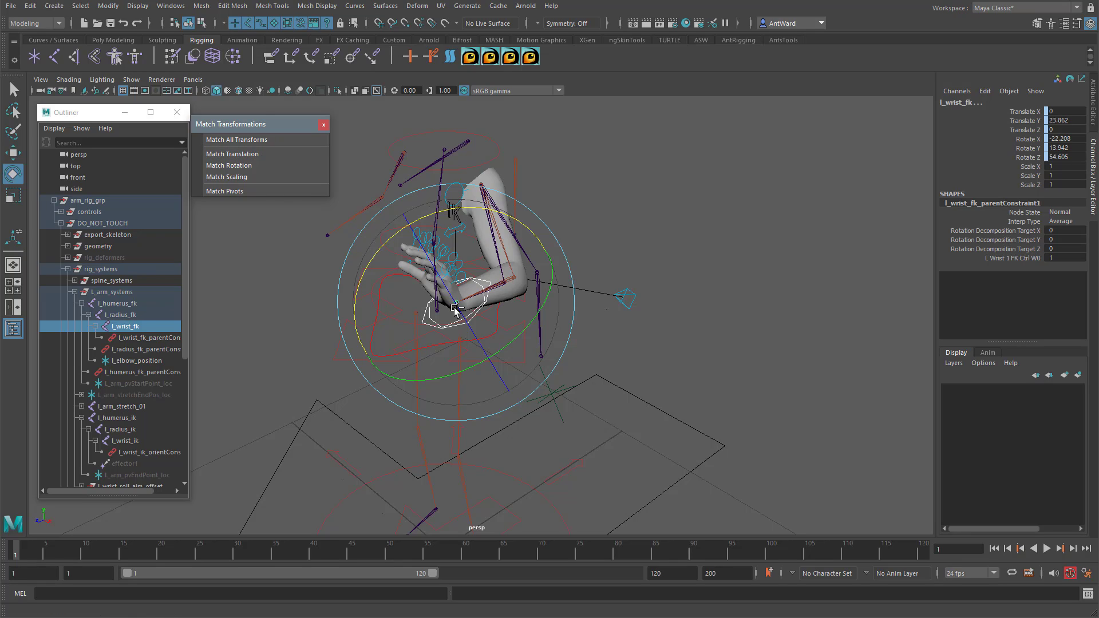
Match all transforms of the left arm's pole vector control to the l_elbow_position locator.
left_click(638, 294)
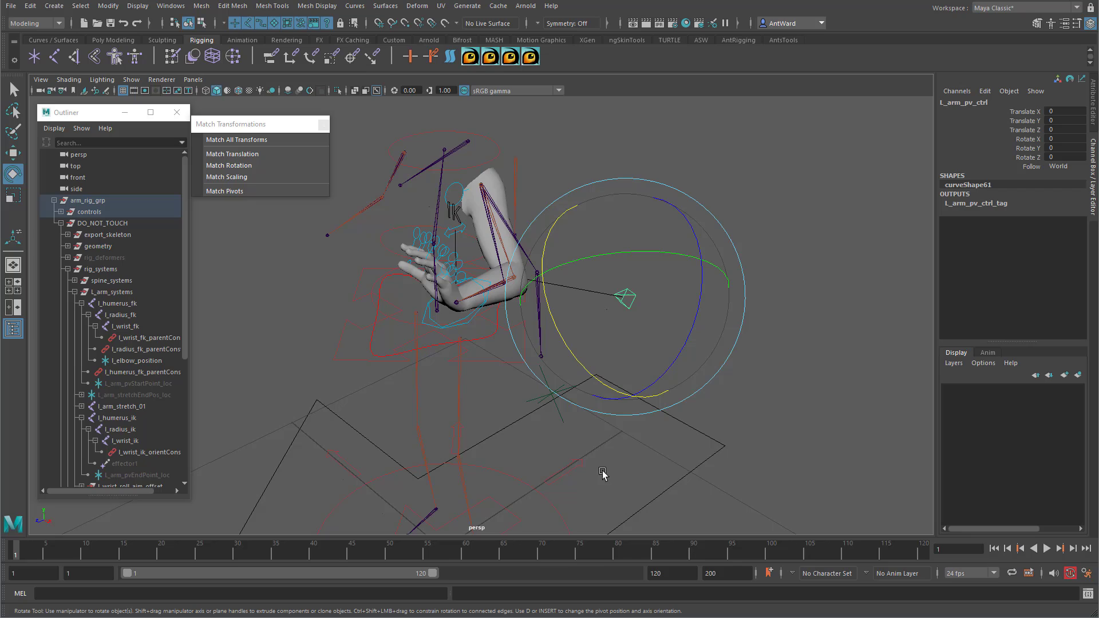
left_click(567, 424)
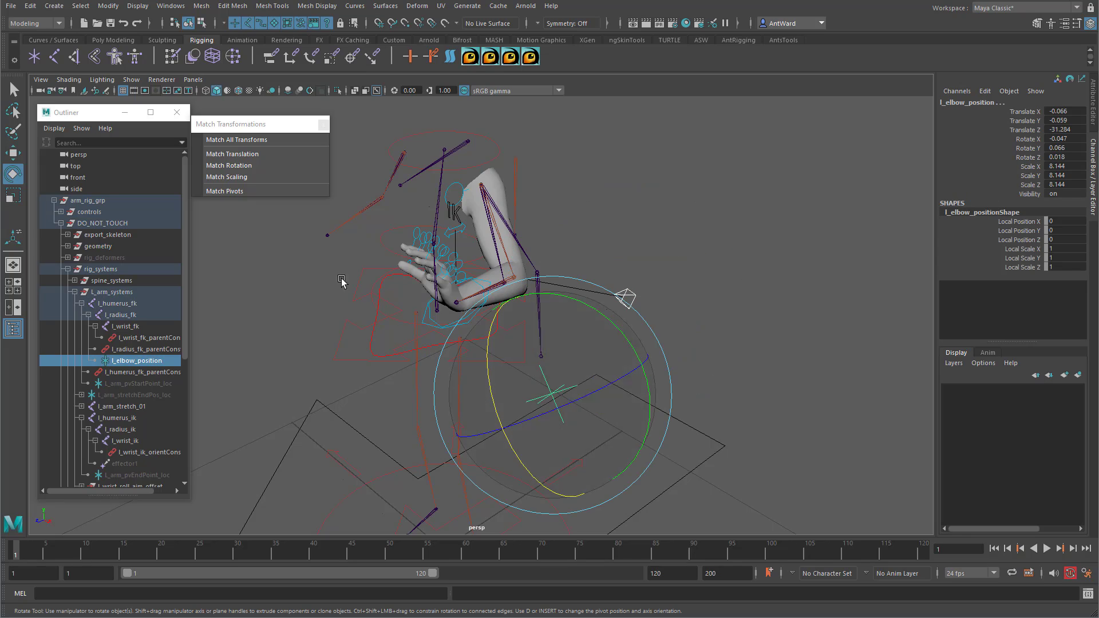
left_click(246, 139)
left_click(572, 235)
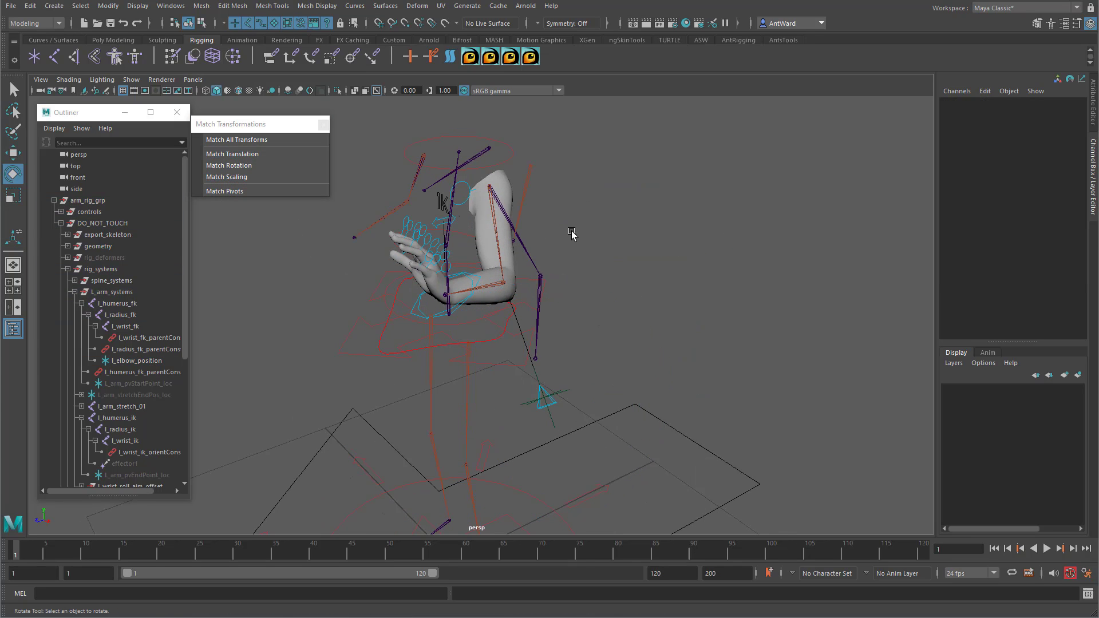
Toggle the left arm control's FK IK Switch between IK and FK to compare the matched arm poses.
left_click(439, 221)
left_click(997, 111)
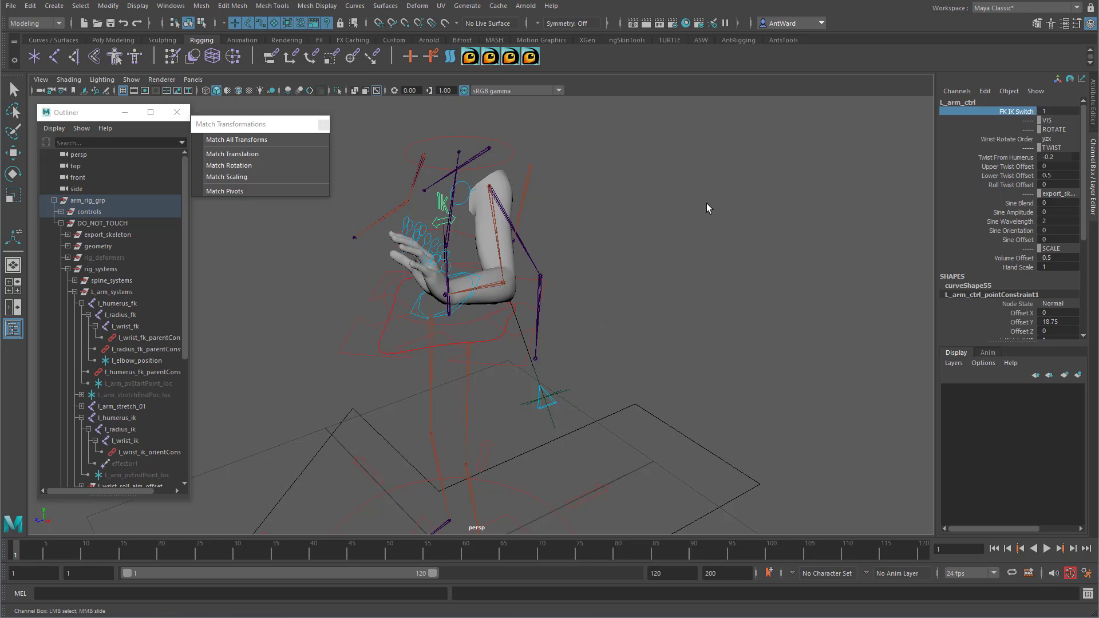
middle_click_drag(706, 204, 735, 203)
left_click_drag(695, 217, 712, 238, "alt")
key("e")
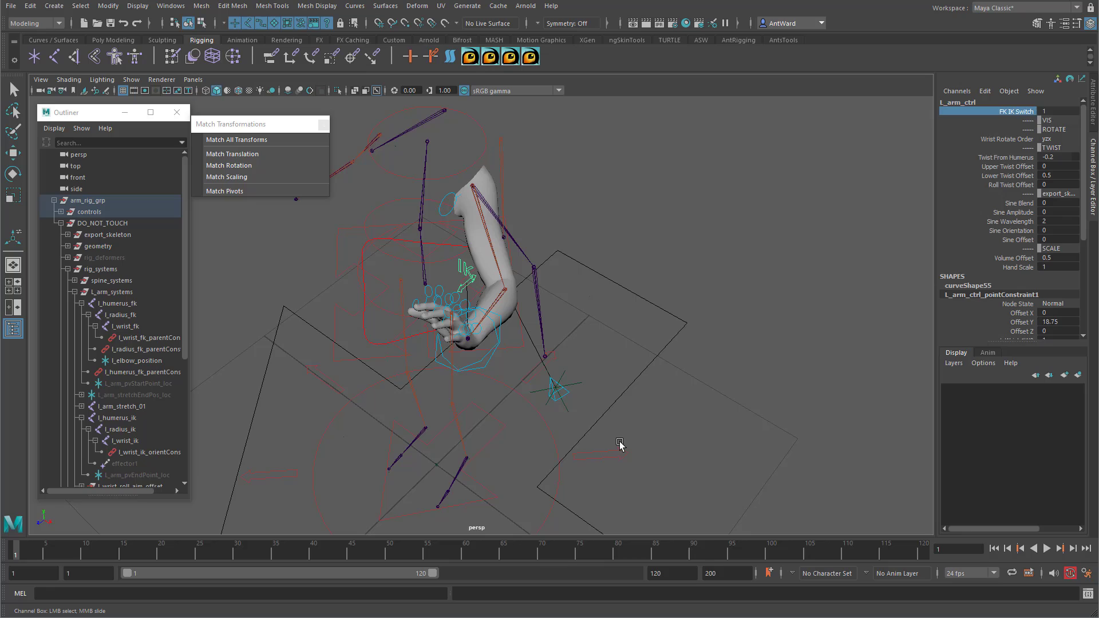
Set the Root control's Rig System visibility to Hide.
left_click(621, 457)
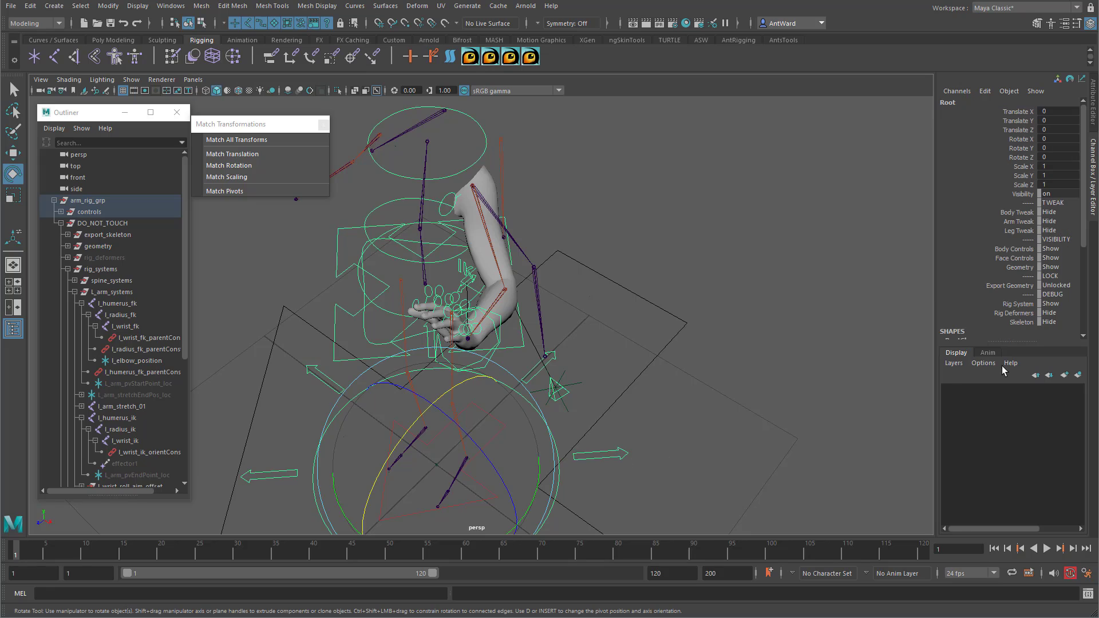
left_click(1058, 305)
left_click(1053, 321)
Toggle the left arm control's FK IK Switch between IK and FK to compare poses from several angles, ending at 0.
left_click_drag(643, 304, 561, 266, "alt")
right_click_drag(630, 266, 790, 263, "alt")
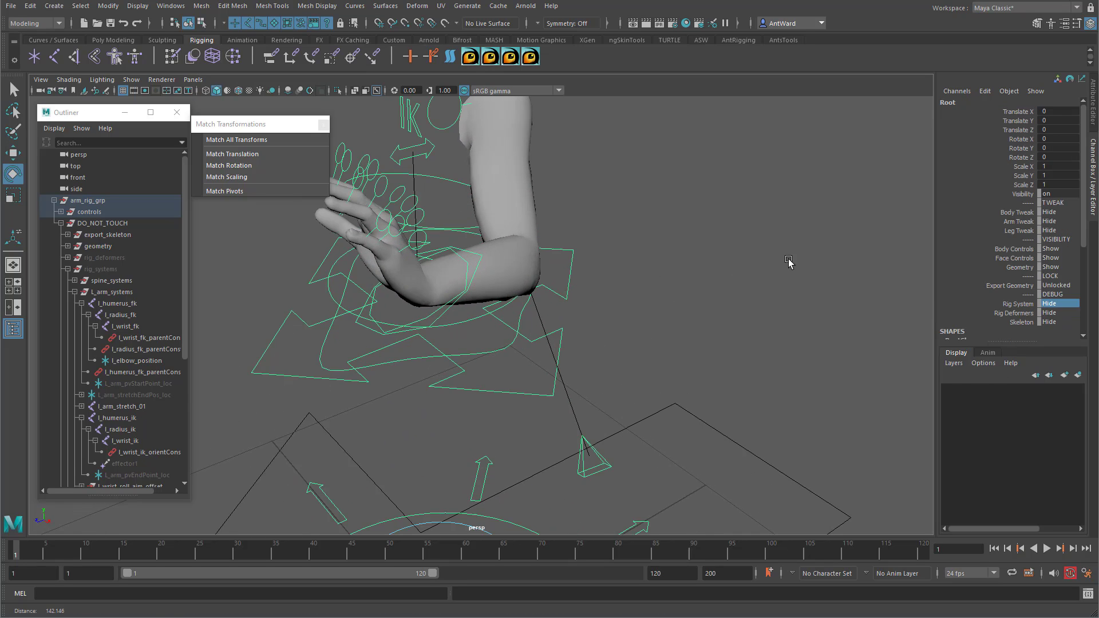
middle_click_drag(687, 237, 721, 300, "alt")
left_click_drag(721, 299, 689, 286, "alt")
left_click(474, 215)
scroll(746, 223, "down", 4)
left_click(1017, 112)
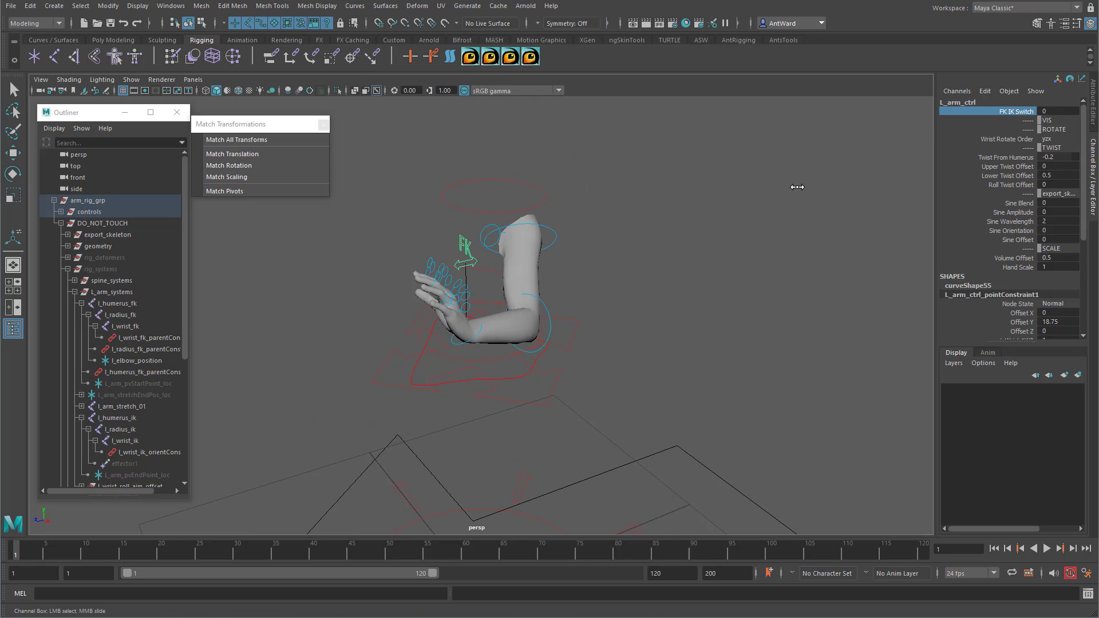
left_click_drag(669, 252, 688, 253, "alt")
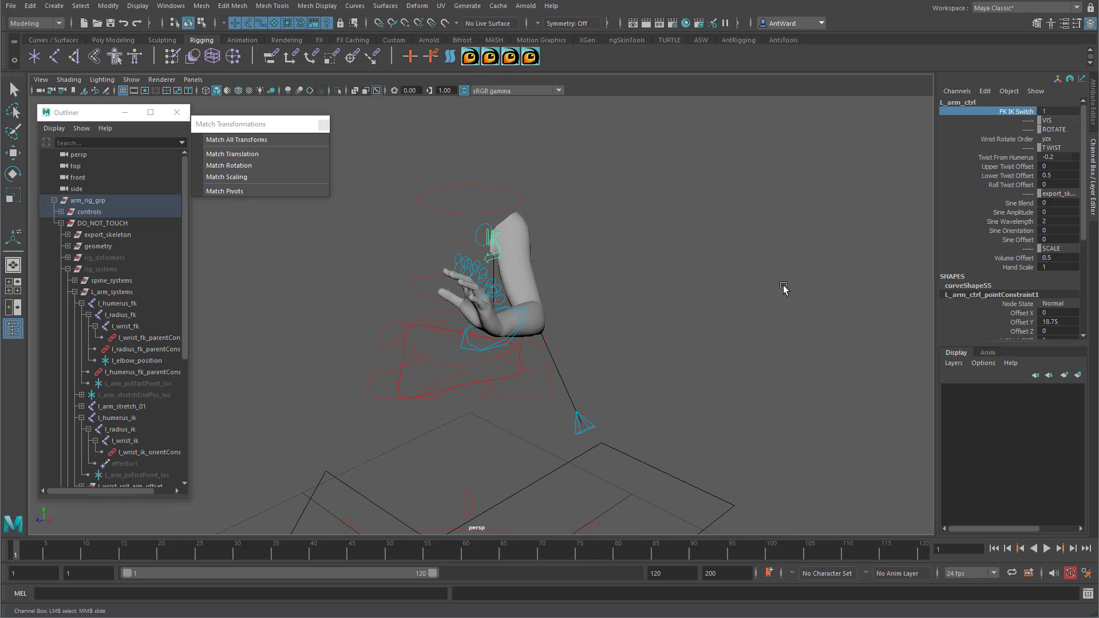
mouse_move(612, 311)
left_mouse_down("alt")
mouse_move(474, 309)
mouse_move(608, 305)
left_mouse_up("alt")
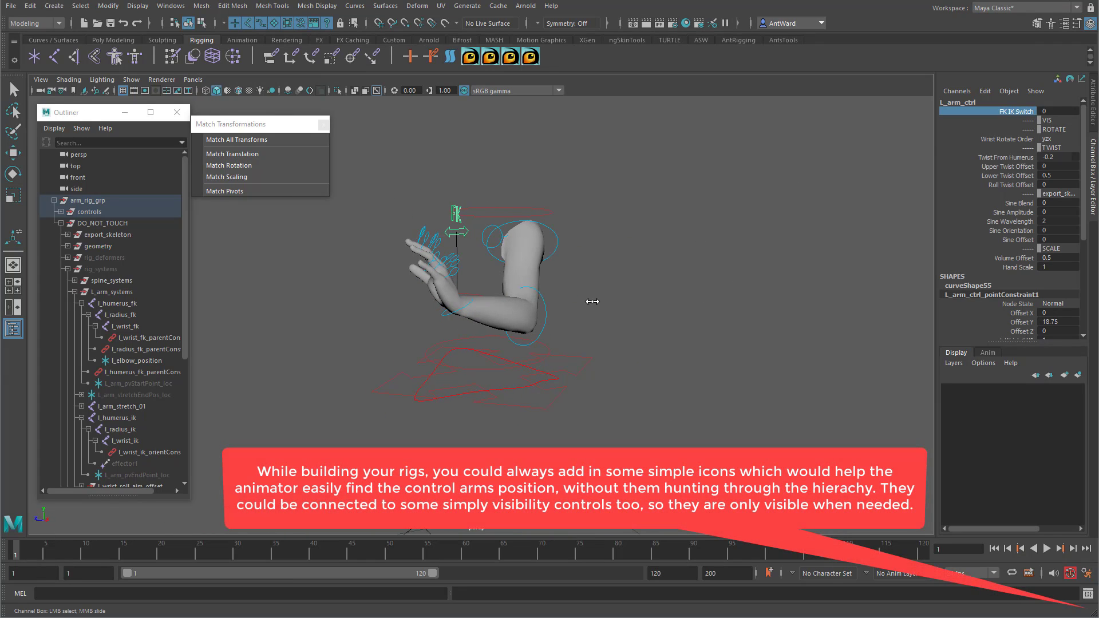
middle_click_drag(540, 387, 504, 383)
mouse_move(595, 355)
left_mouse_down("alt")
mouse_move(707, 383)
mouse_move(620, 381)
mouse_move(608, 371)
left_mouse_up("alt")
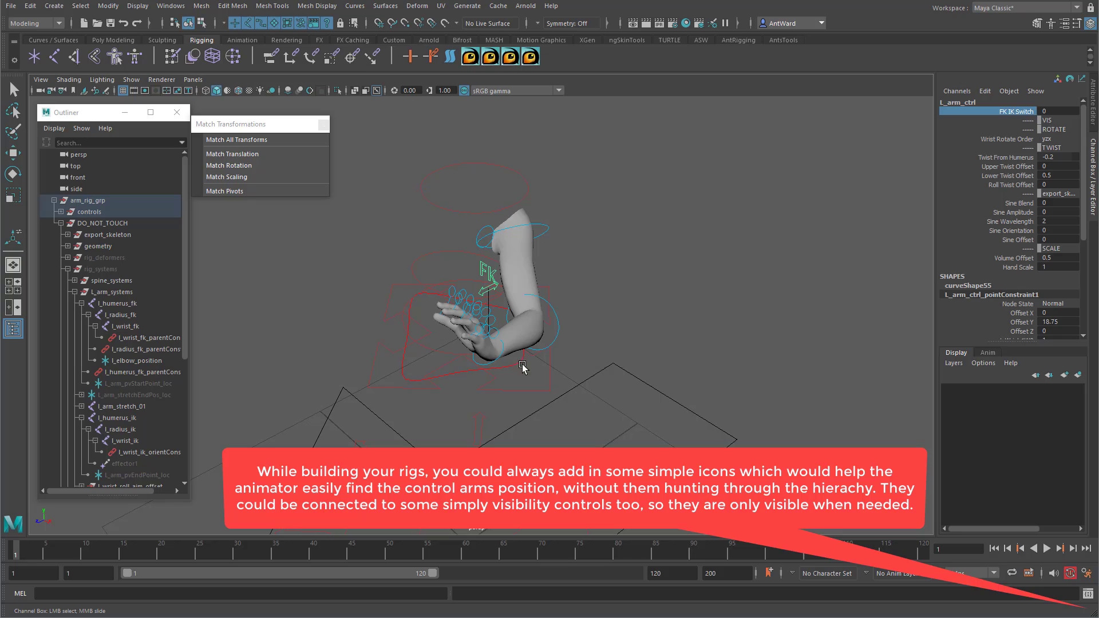
left_click_drag(583, 318, 559, 312, "alt")
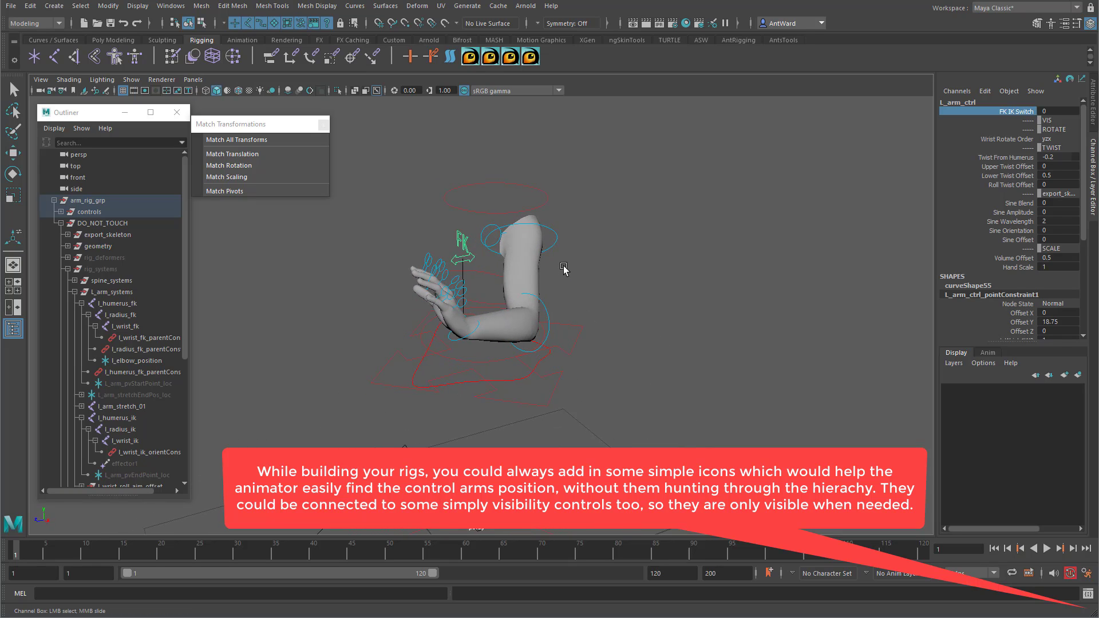
Reset Rotate X, Y and Z to 0 on the left shoulder, elbow and wrist FK controls.
left_click_drag(553, 234, 567, 267)
key("t")
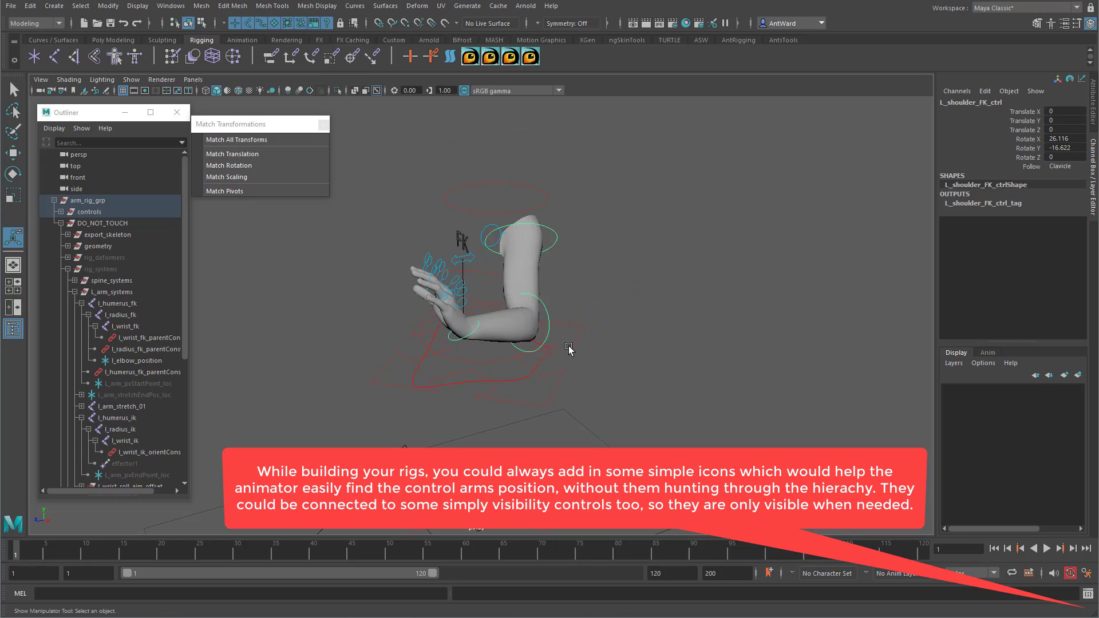
left_click(551, 335)
left_click(450, 340)
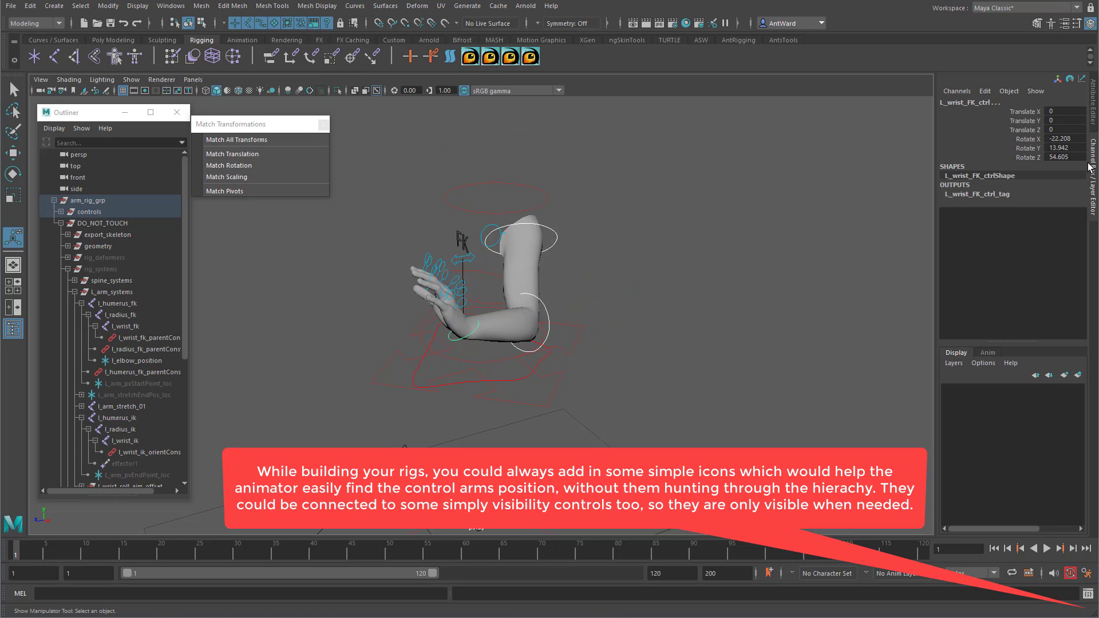
left_click_drag(1073, 156, 1066, 140)
type("0")
key("Return")
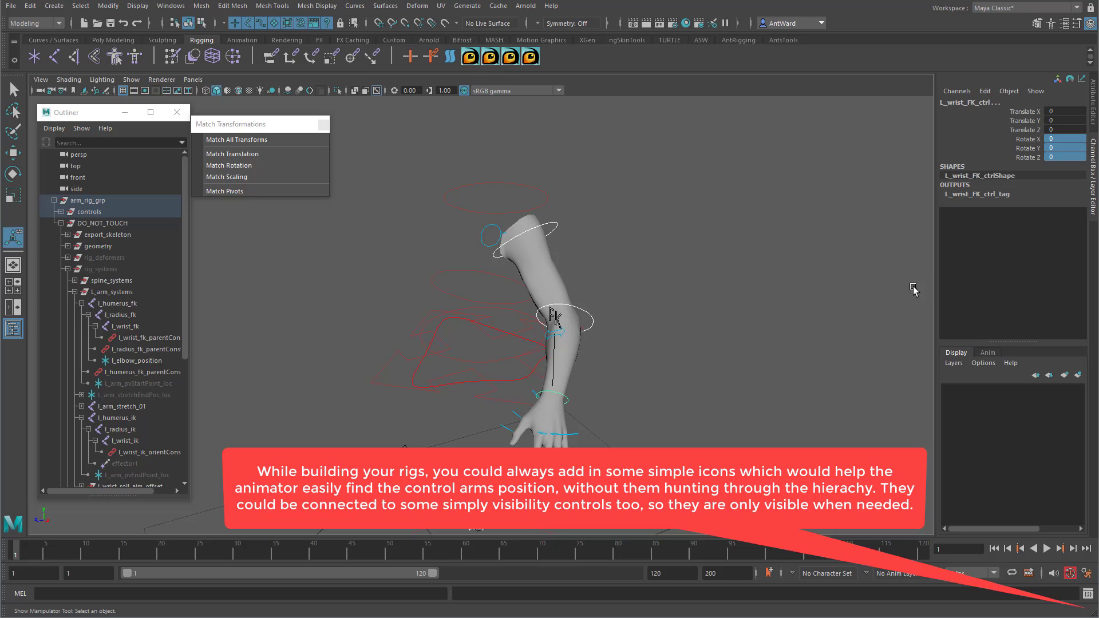
Switch the left arm control's FK IK Switch back to IK.
left_click_drag(625, 391, 655, 388, "alt")
middle_click_drag(655, 387, 593, 354, "alt")
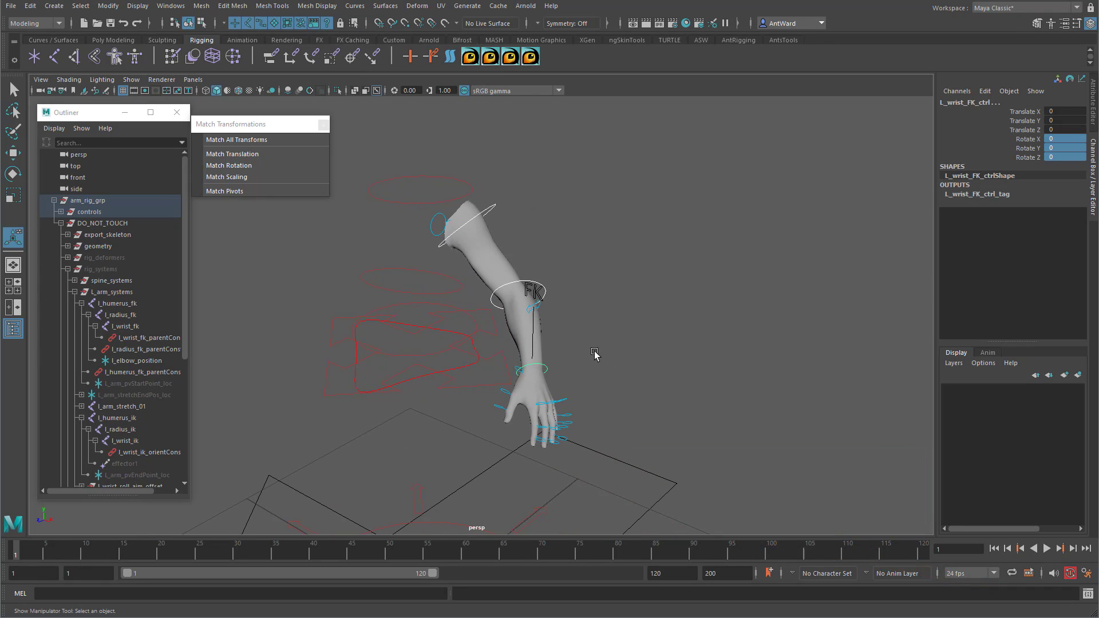
left_click(540, 306)
left_click(1024, 112)
middle_click_drag(660, 241, 847, 239)
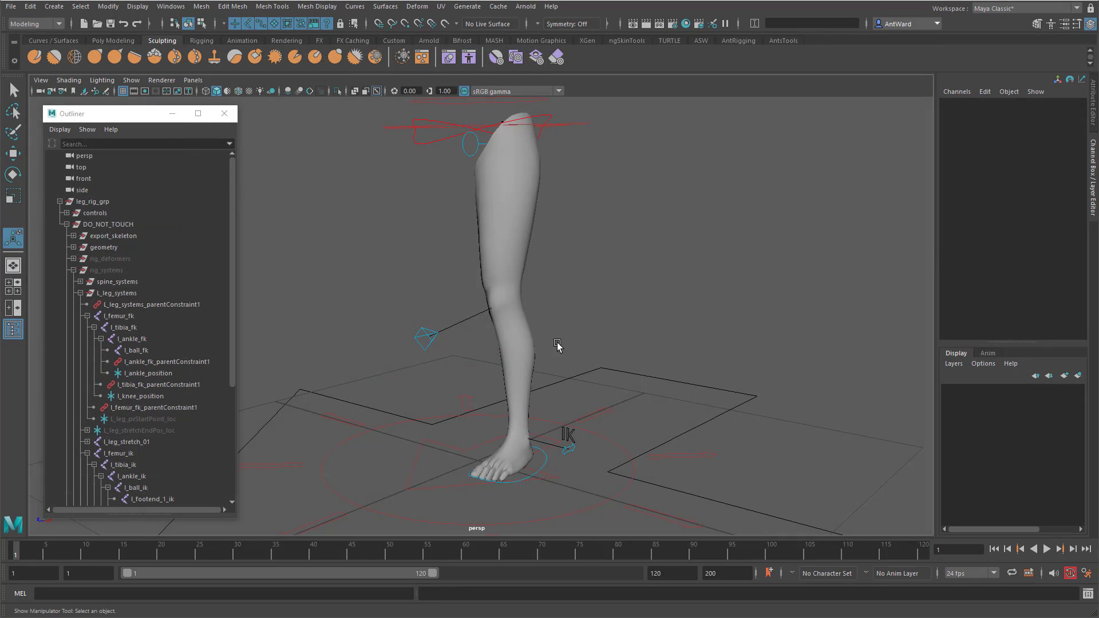
Select the leg rig's L_leg_IK_ctrl with the Move tool to examine its axis orientation.
left_click_drag(559, 345, 576, 479, "alt")
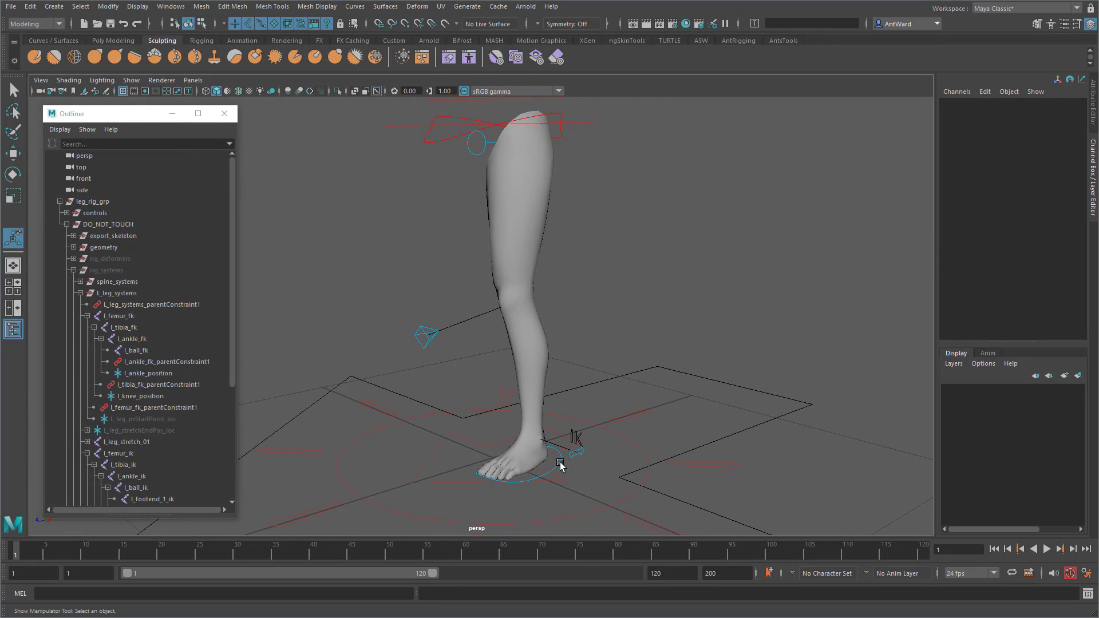
left_click(560, 466)
key("e")
key("w")
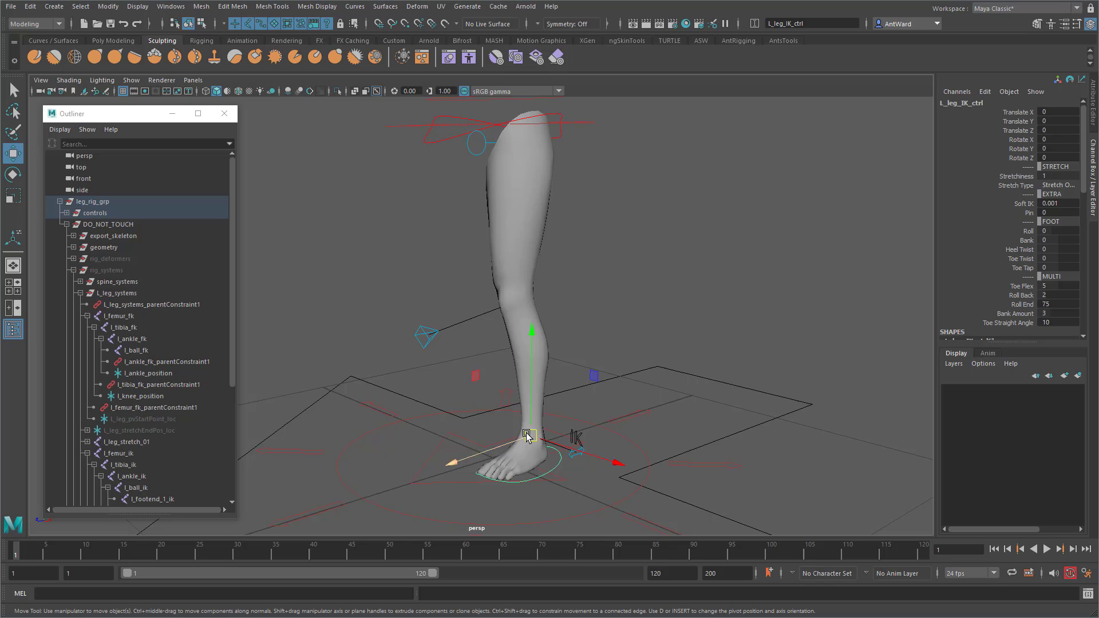
Set the left leg control's FK IK Switch to 0 and select L_ankle_FK_ctrl with the Move tool to examine its orientation.
left_click(575, 459)
left_click(1017, 112)
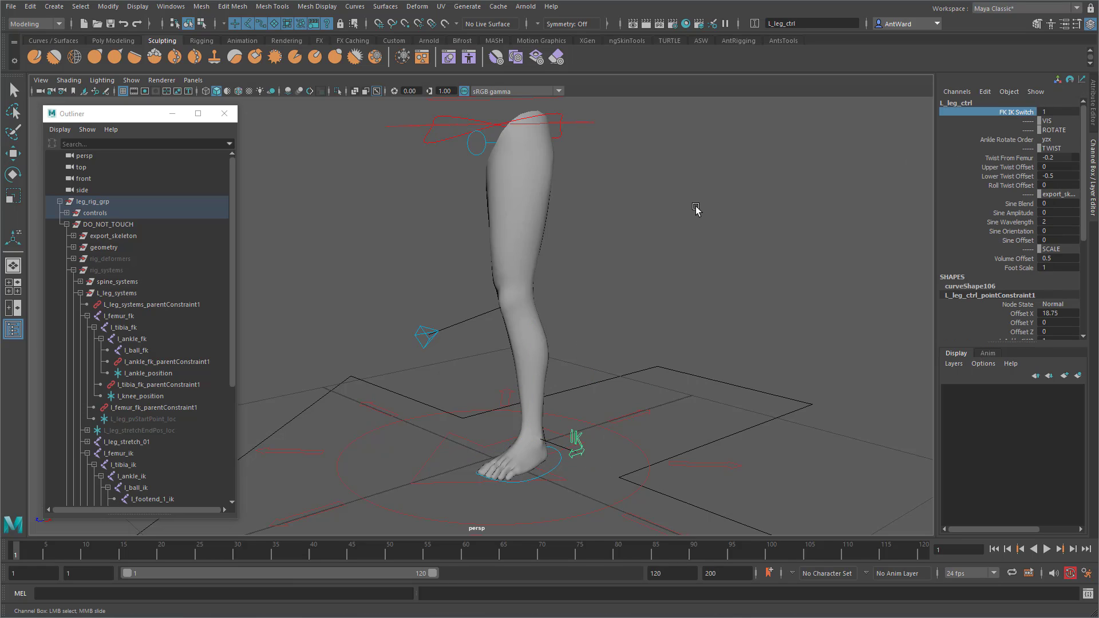
middle_click_drag(698, 210, 610, 214)
left_click(550, 429)
key("w")
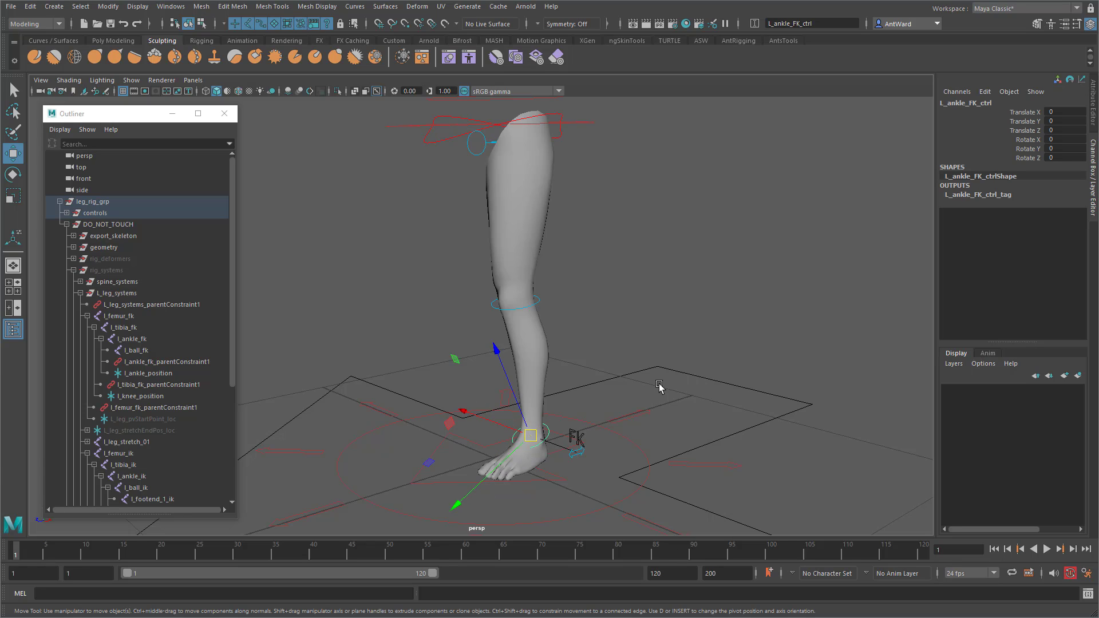
left_click_drag(658, 384, 663, 386, "alt")
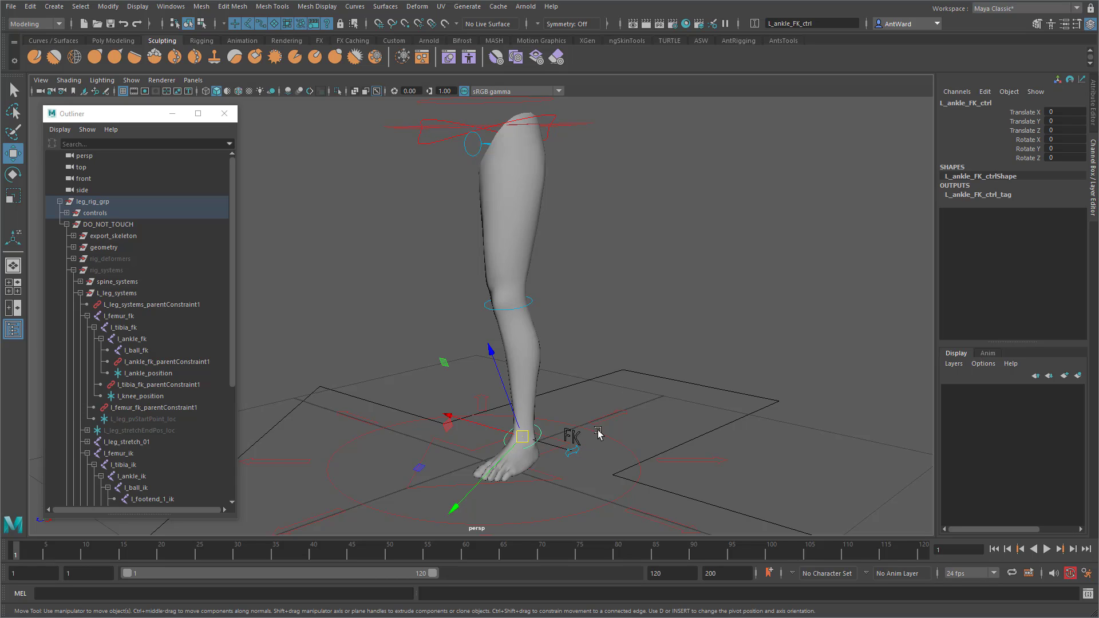
Try showing the Skeleton from the Root control, hide it again, and set Rig System to Show instead.
left_click(619, 446)
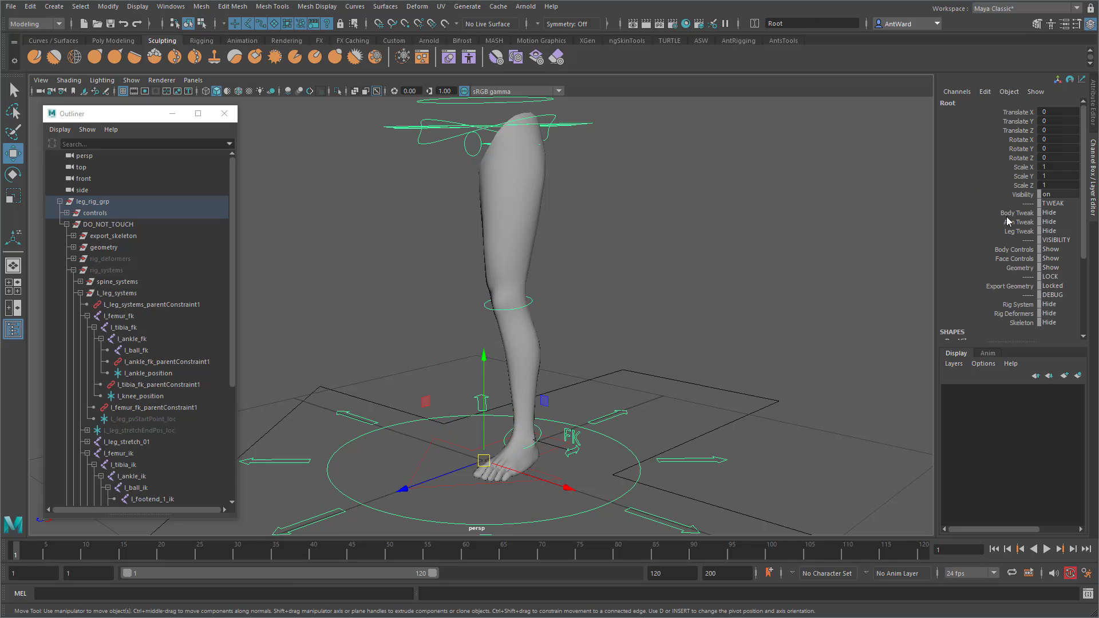
left_click(1022, 323)
middle_click_drag(680, 317, 836, 311)
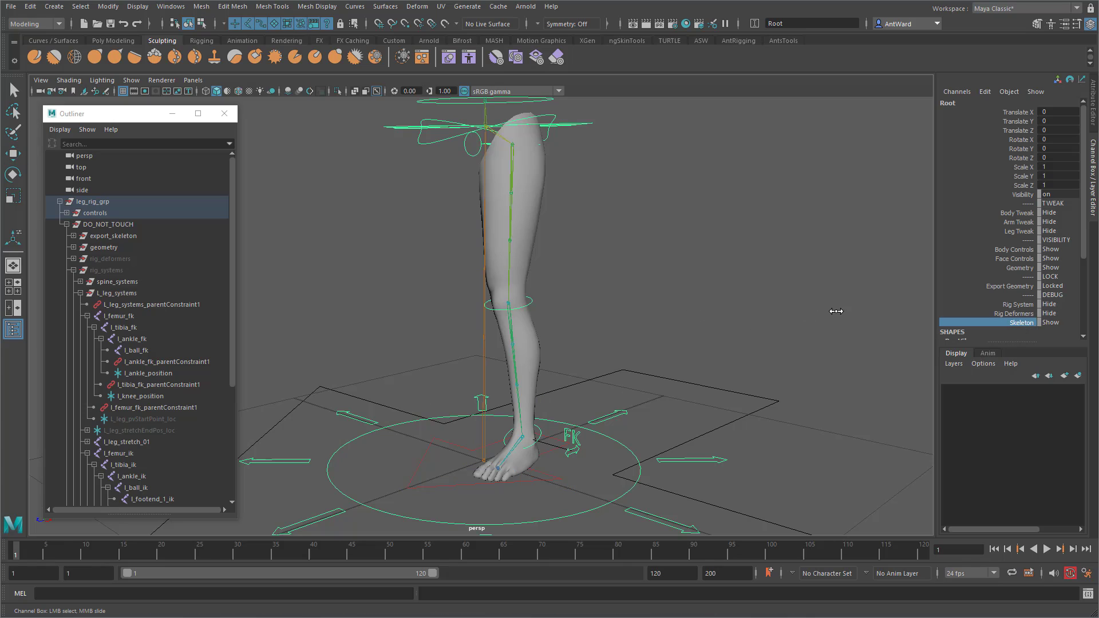
left_click_drag(623, 368, 606, 363, "alt")
middle_click_drag(606, 363, 613, 324, "alt")
right_click_drag(613, 324, 634, 321, "alt")
middle_click_drag(828, 319, 900, 320)
left_click(1026, 306)
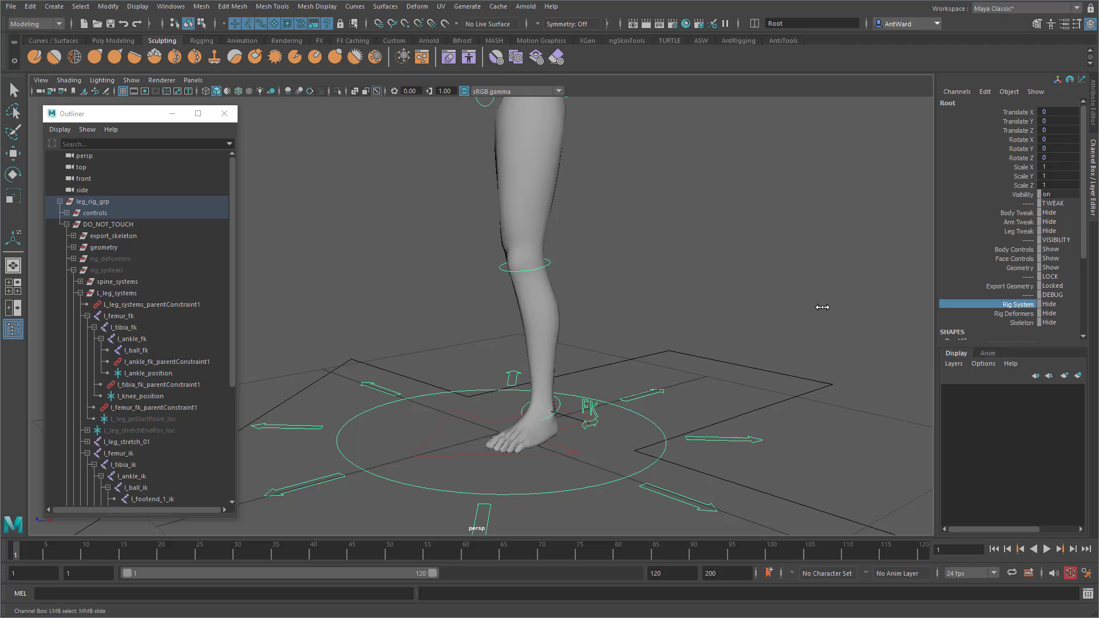
middle_click_drag(822, 309, 859, 309)
Examine the placement and axis orientation of the l_knee_position and l_ankle_position locators with the Move tool.
left_click_drag(405, 312, 398, 309, "alt")
left_click_drag(407, 269, 448, 311)
key("w")
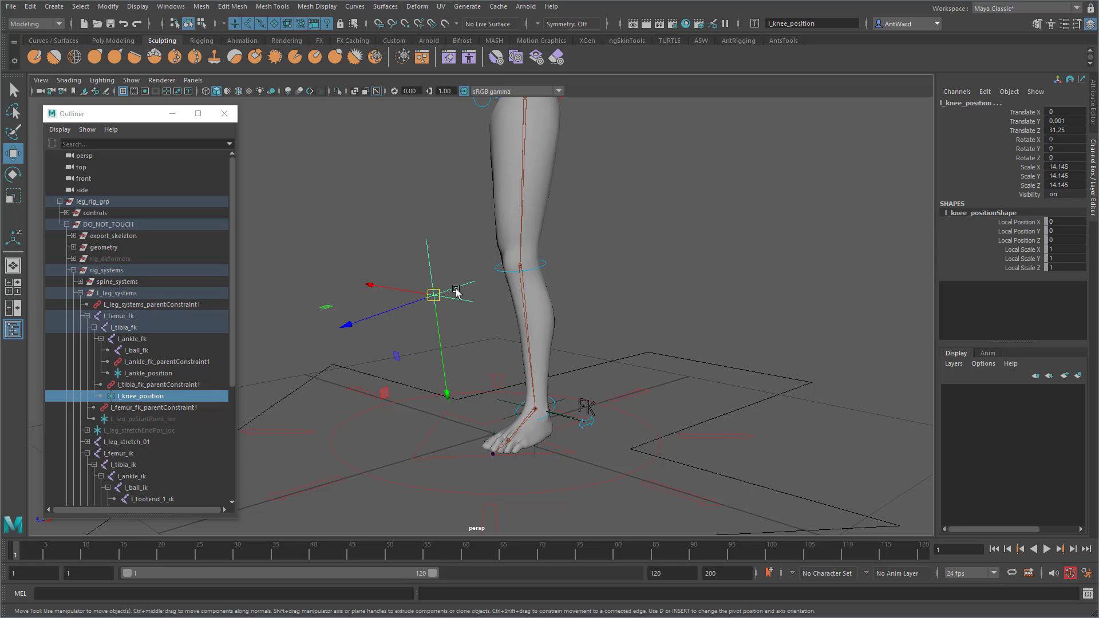
left_click(536, 407)
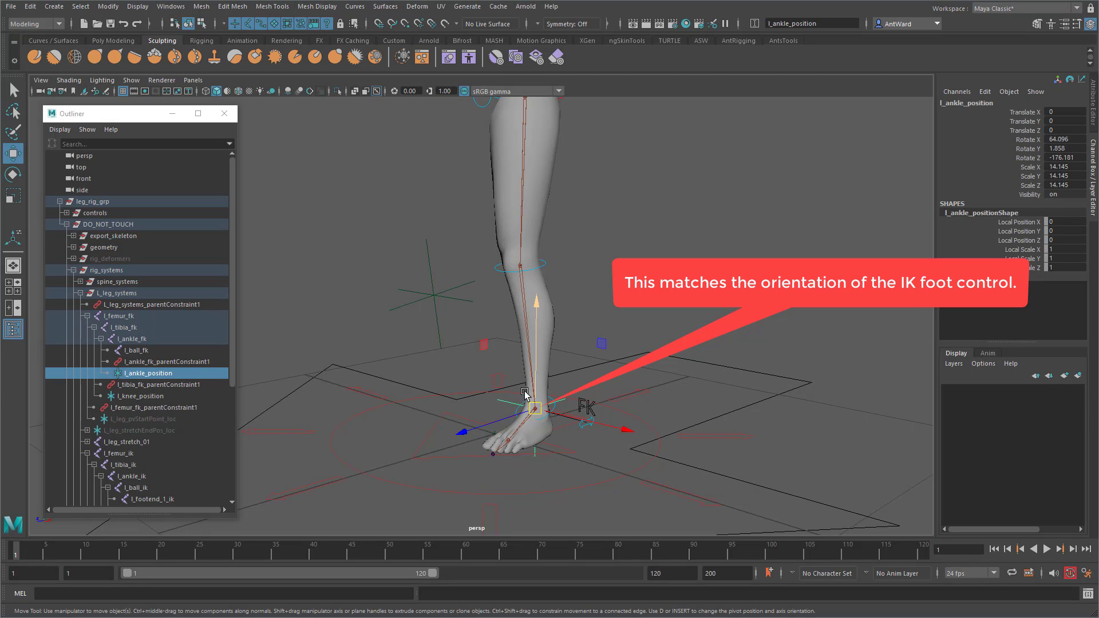
left_click_drag(564, 384, 570, 393, "alt")
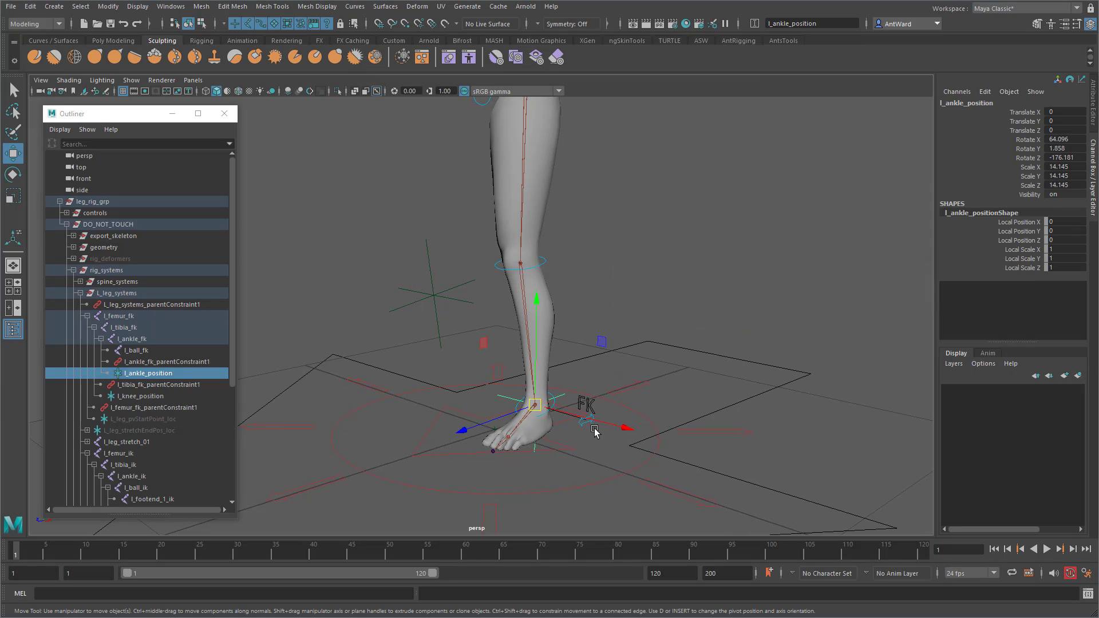
Rotate the left hip FK control to about 28 in X and 18.6 in Z to raise the thigh.
middle_click_drag(617, 222, 616, 255, "alt")
right_click_drag(616, 255, 594, 245, "alt")
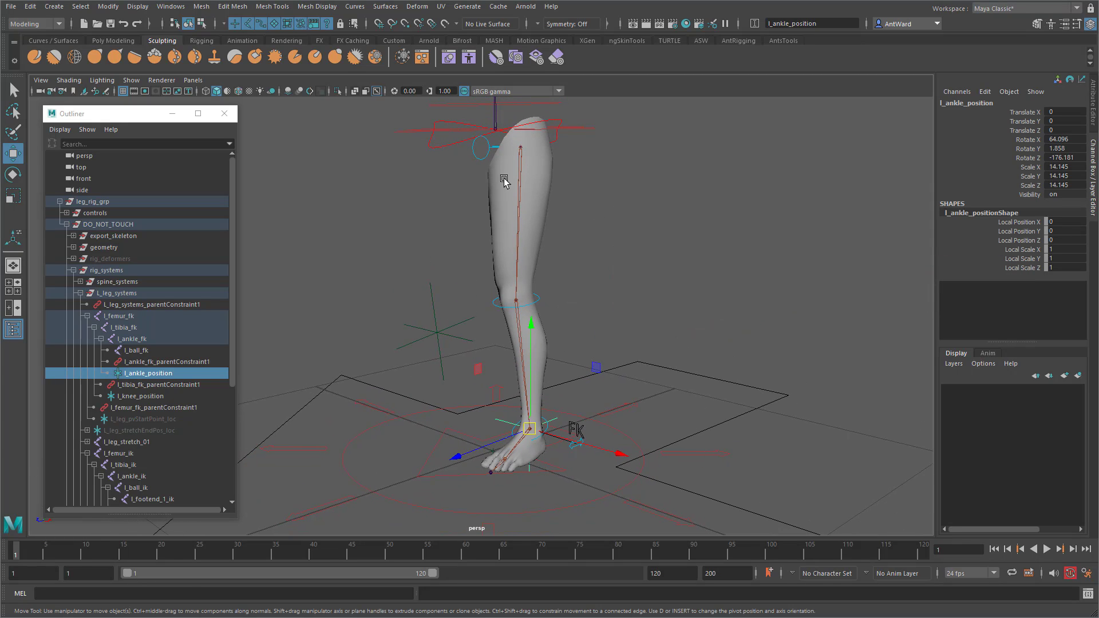
left_click(497, 147)
key("e")
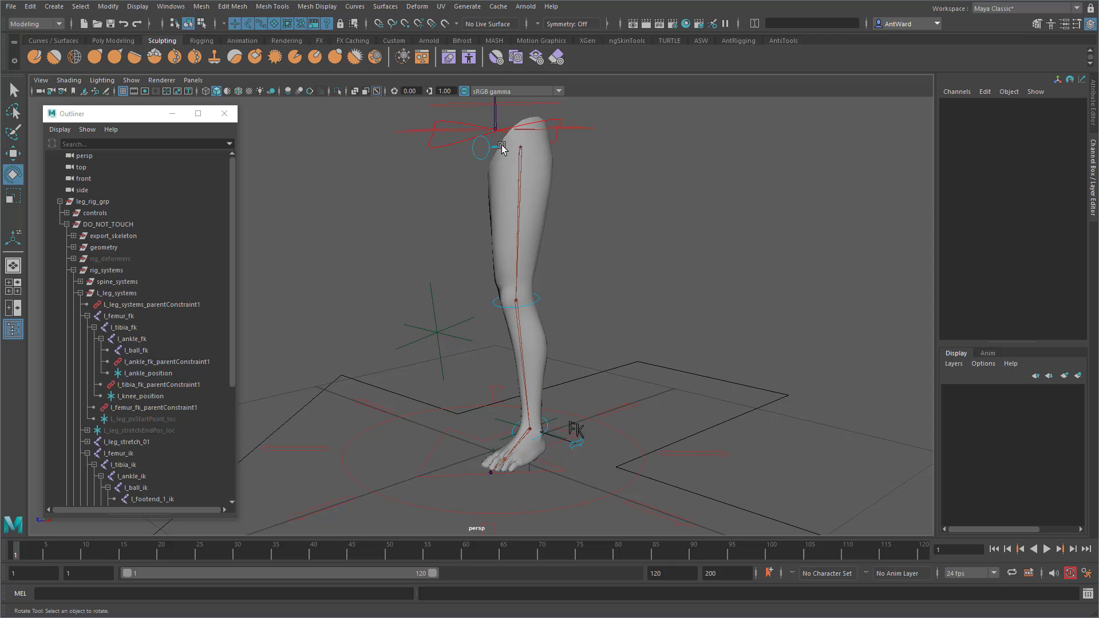
left_click_drag(497, 152, 507, 143, "alt")
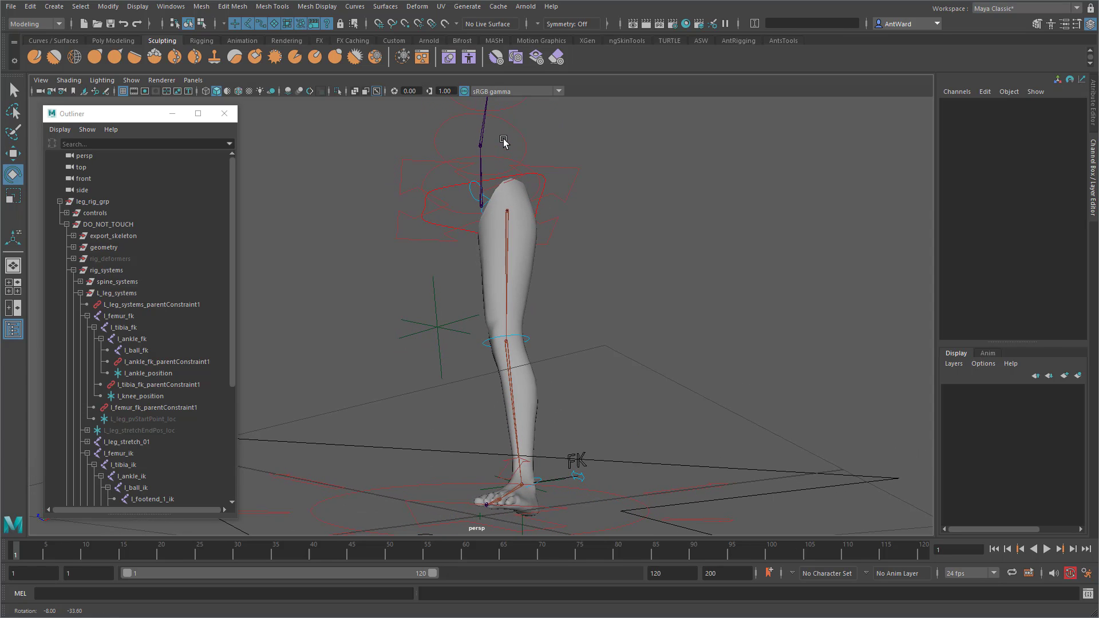
left_click_drag(485, 212, 551, 232, "alt")
left_click(437, 192)
key("ctrl+z")
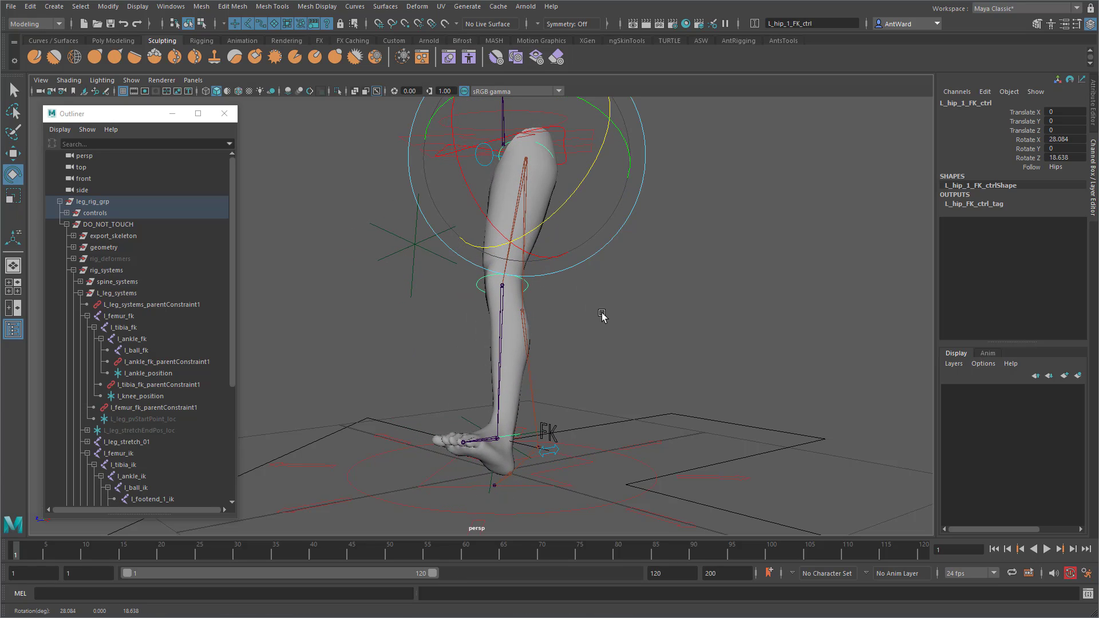
Rotate the left knee FK control to bend the lower leg backward, and set the ankle FK control's Rotate X to about 48.
left_click(528, 294)
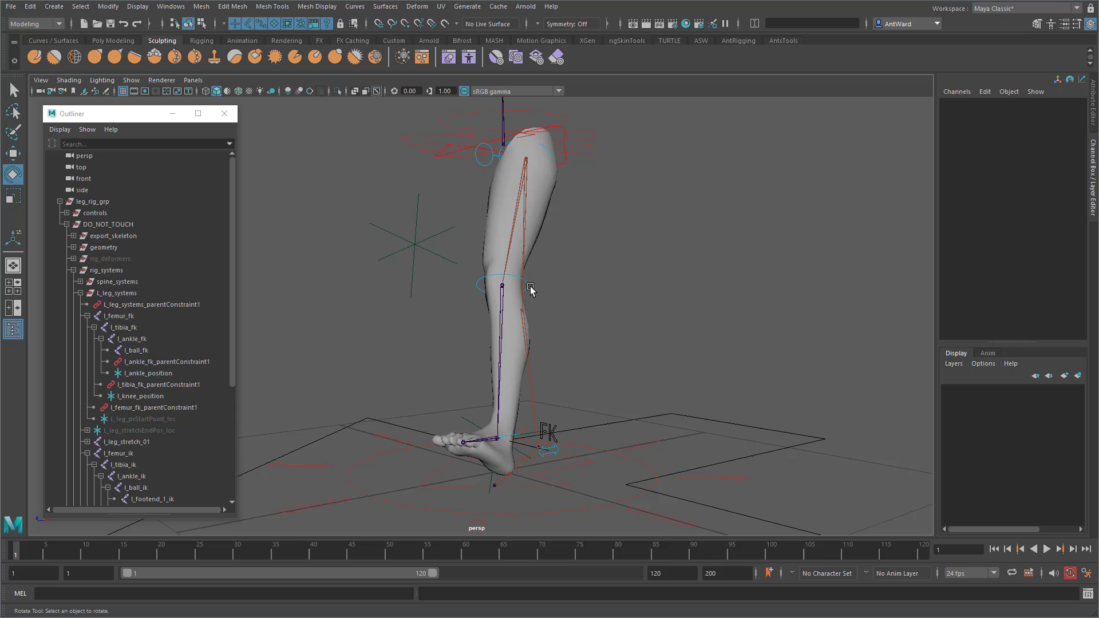
left_click(483, 280)
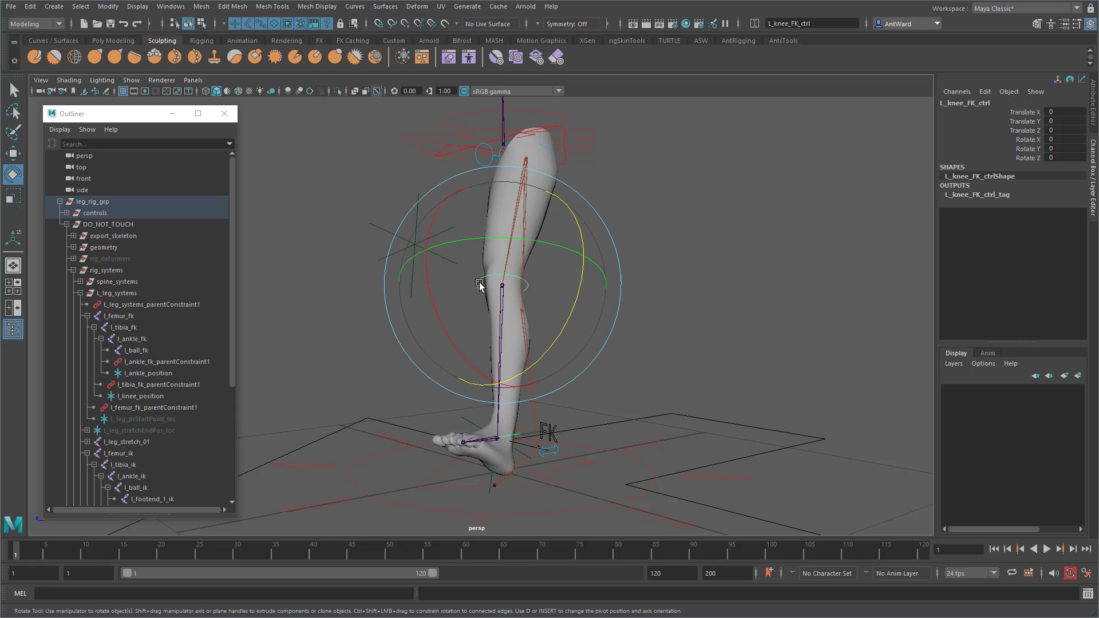
left_click_drag(433, 283, 509, 369)
left_click(585, 411)
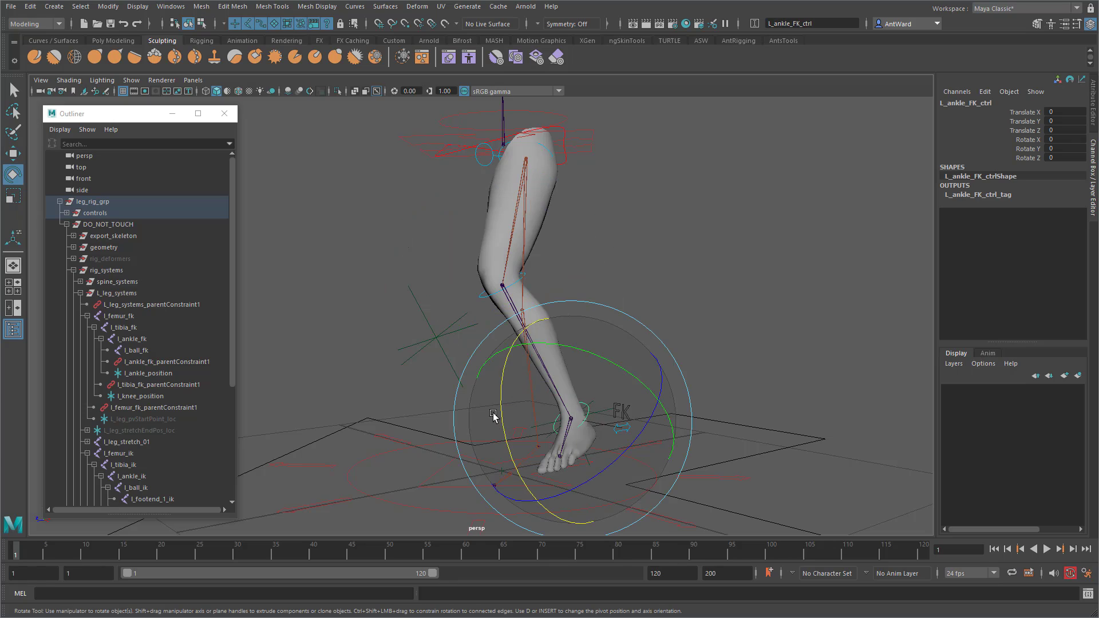
left_click_drag(497, 415, 491, 353)
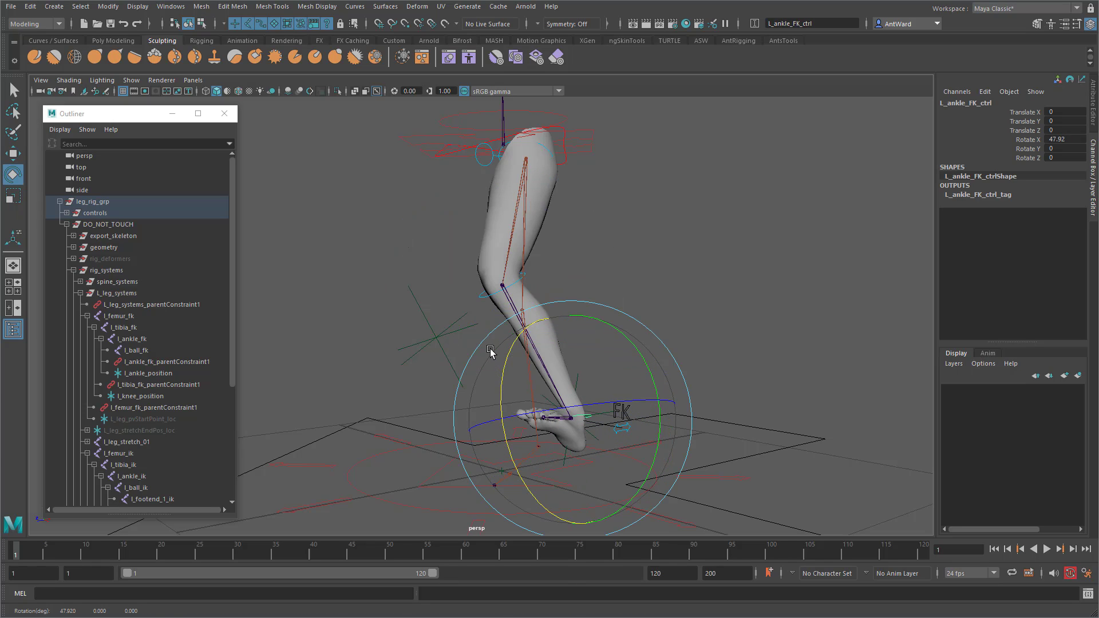
Set the left leg control's FK IK Switch to 1 to put the leg in IK.
left_click_drag(612, 351, 609, 354, "alt")
left_click(678, 438)
left_click(626, 434)
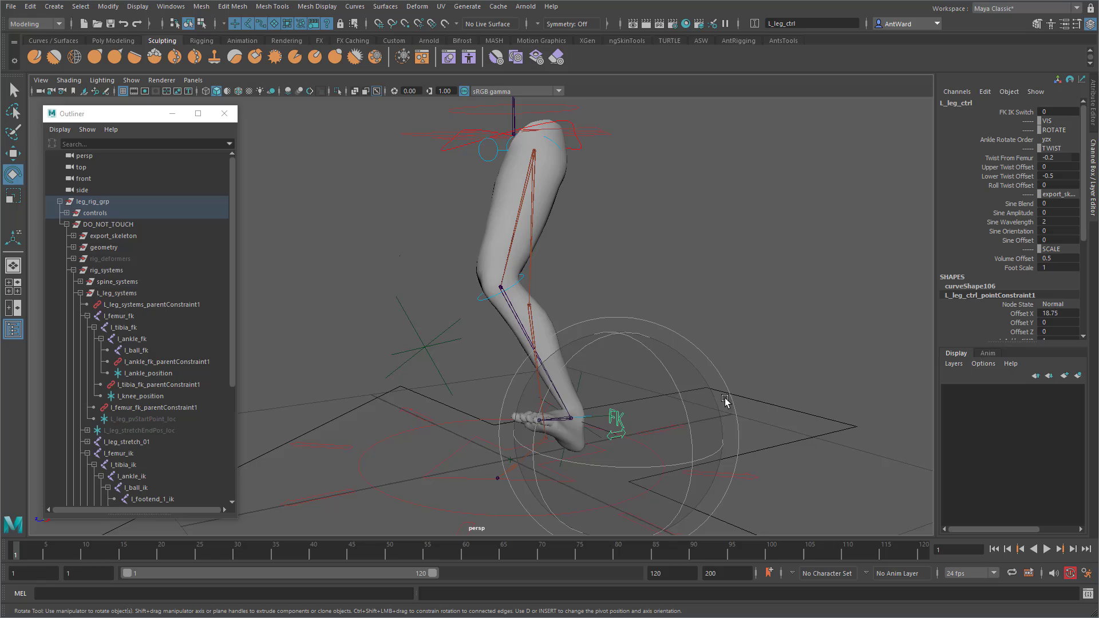
left_click(1016, 111)
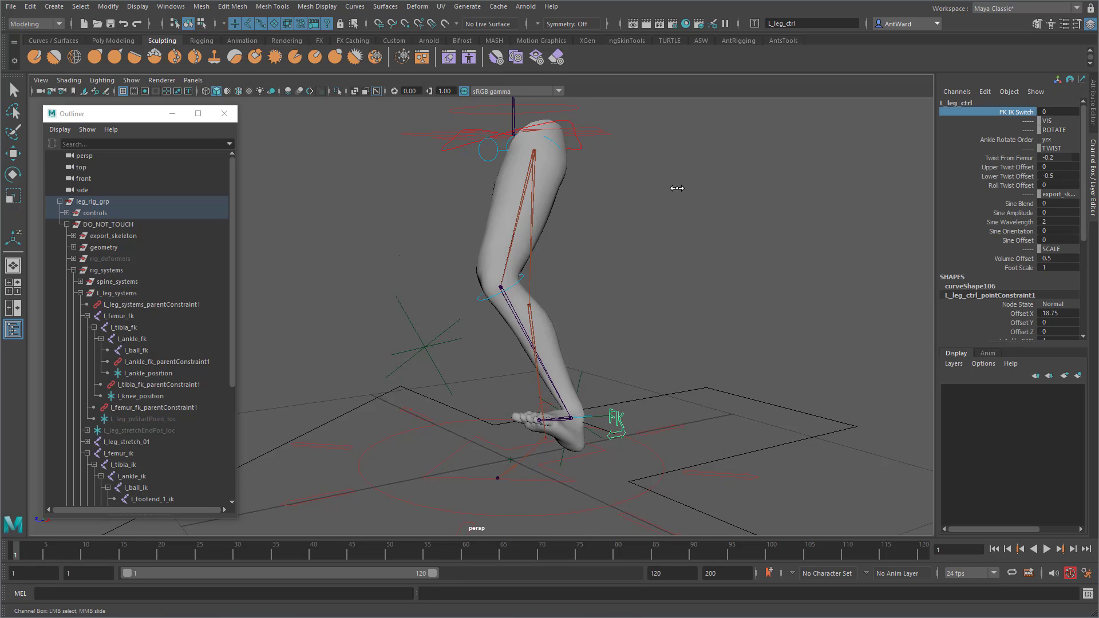
middle_click_drag(676, 188, 830, 191)
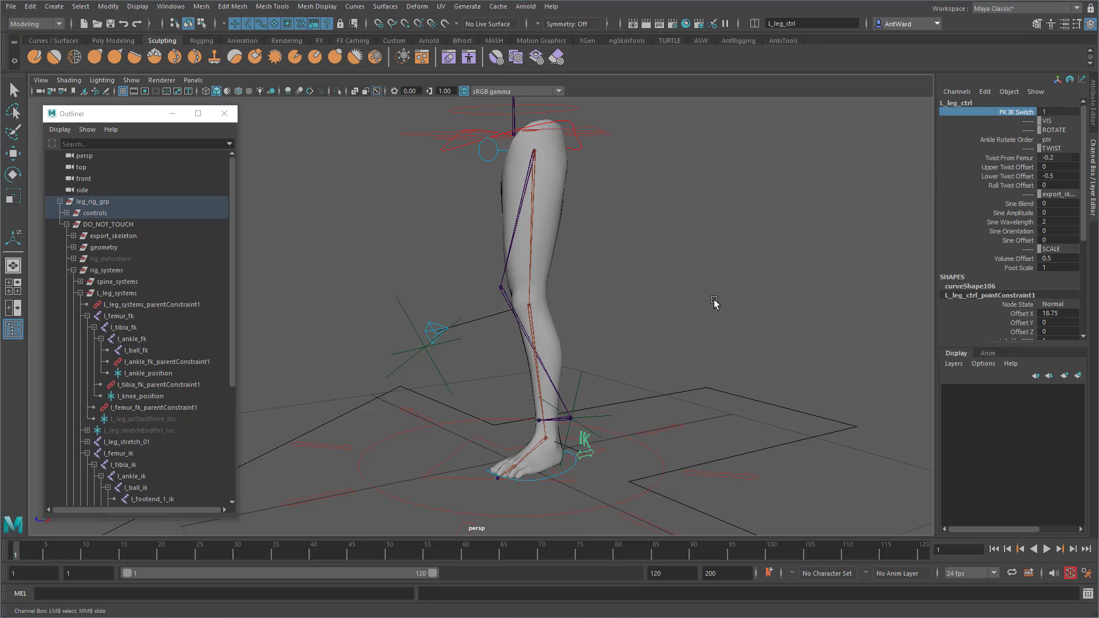
Float the Match Transformations commands, and match the left leg IK control's translation and rotation to the l_ankle_position locator.
middle_click_drag(594, 378, 596, 312, "alt")
right_click_drag(596, 312, 733, 310, "alt")
left_click(601, 446)
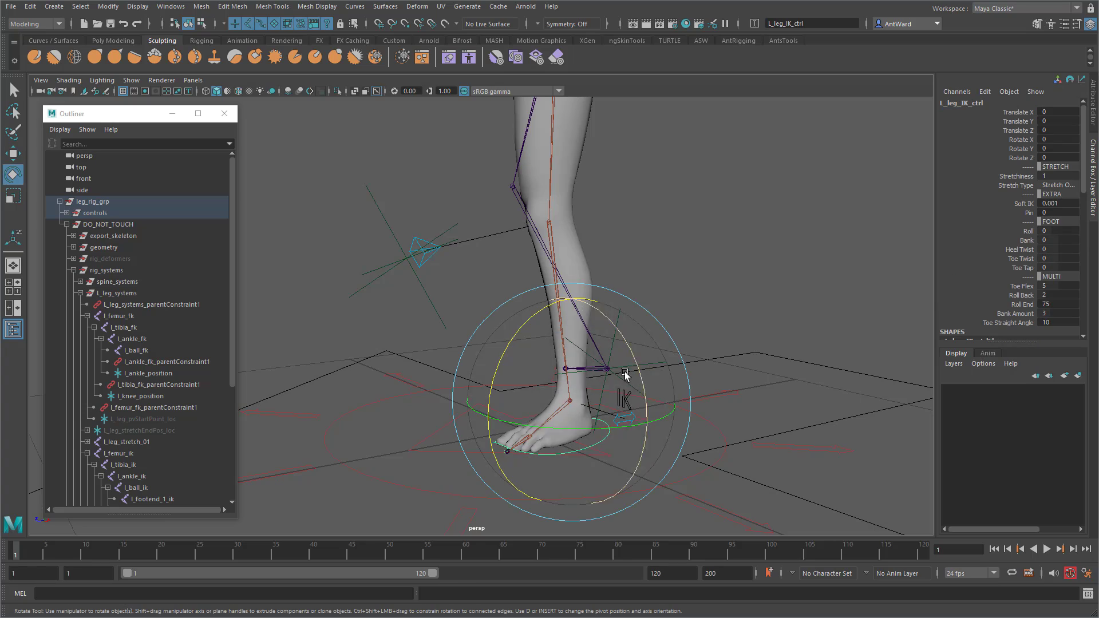
key("t")
left_click(616, 341)
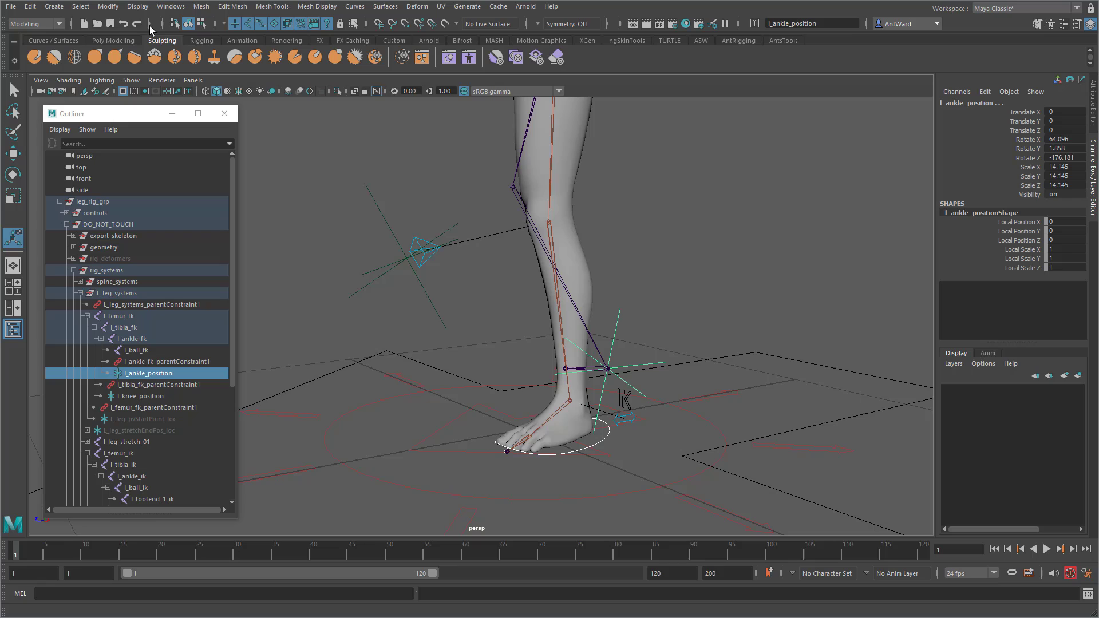
left_click(108, 6)
mouse_move(140, 36)
mouse_move(149, 69)
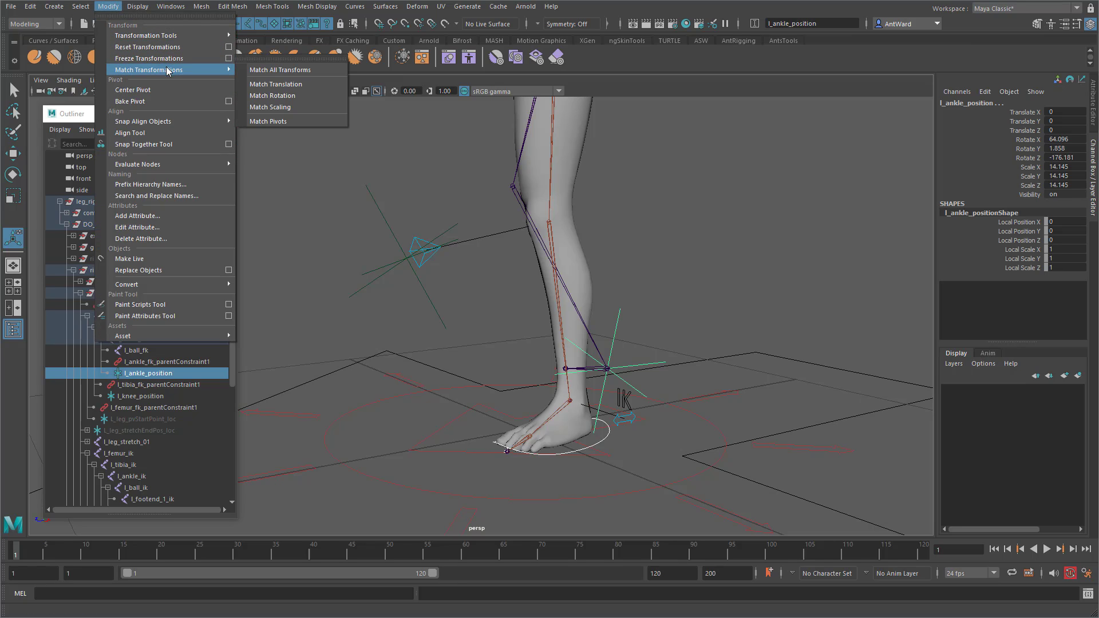
left_click(295, 59)
left_click_drag(302, 50, 317, 135)
left_click(308, 161)
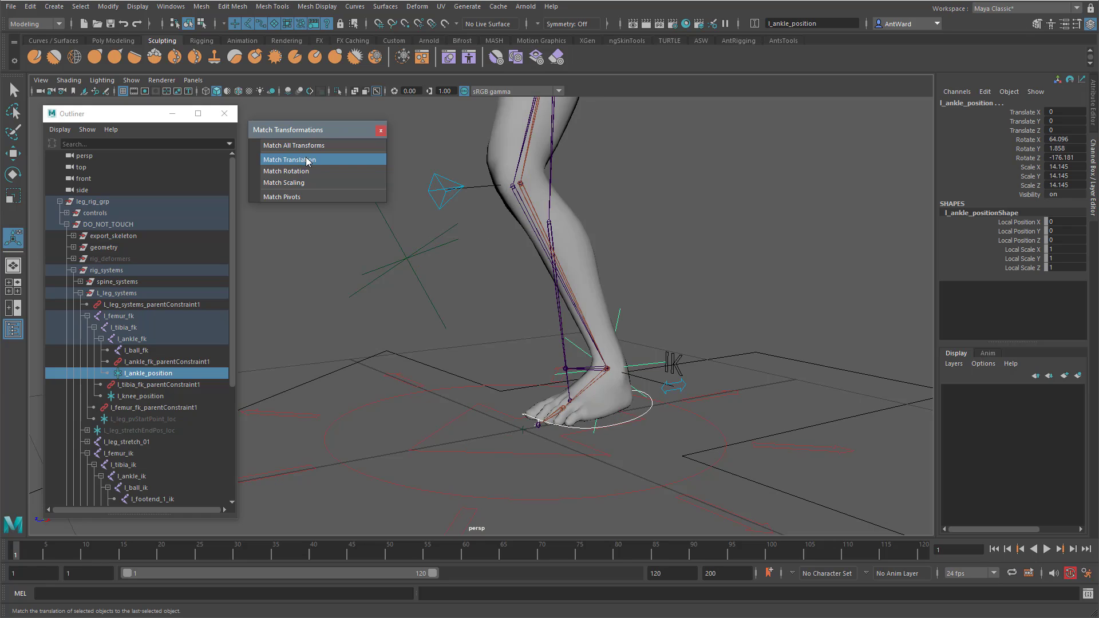
left_click(308, 171)
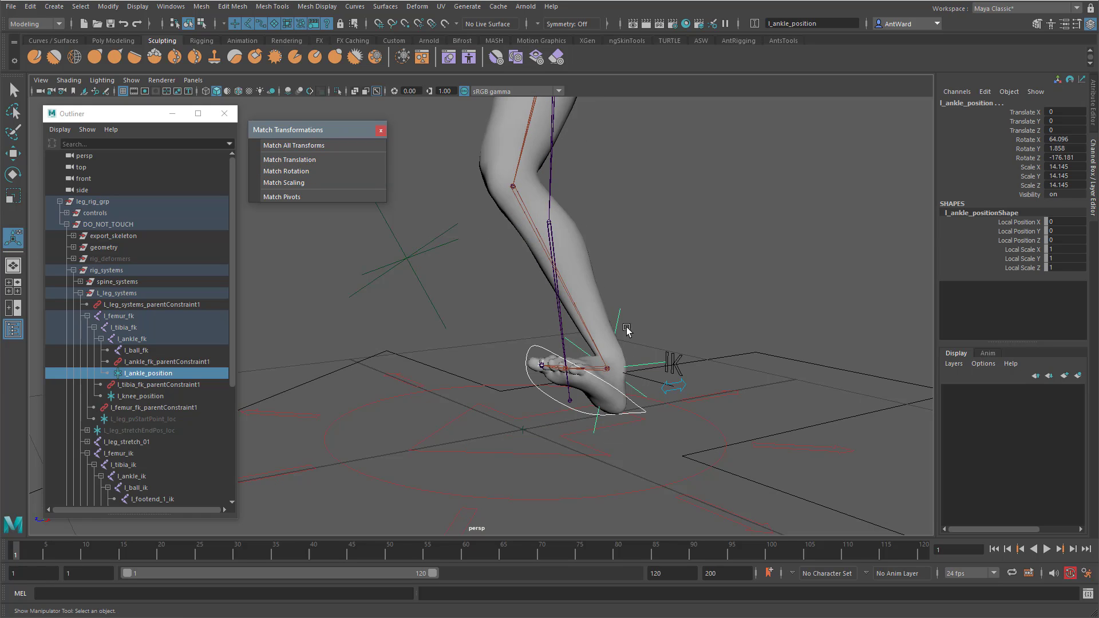
Blend the left leg's FK IK Switch to compare the FK and IK poses, leaving it at 1.
middle_click_drag(627, 275, 636, 351, "alt")
right_click_drag(636, 351, 464, 356, "alt")
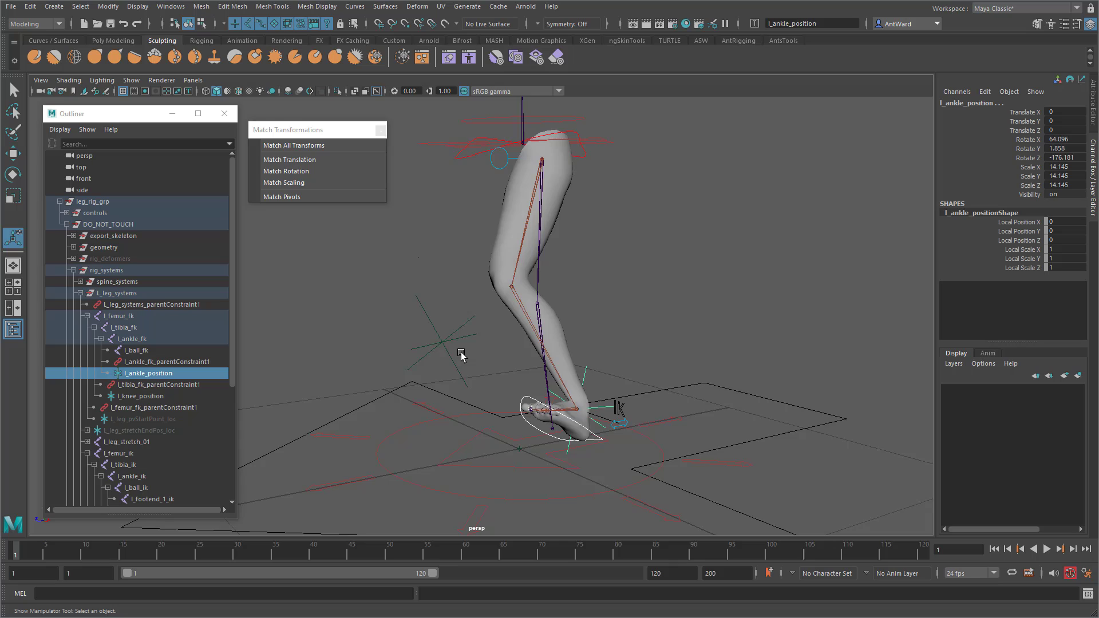
left_click_drag(462, 355, 484, 354, "alt")
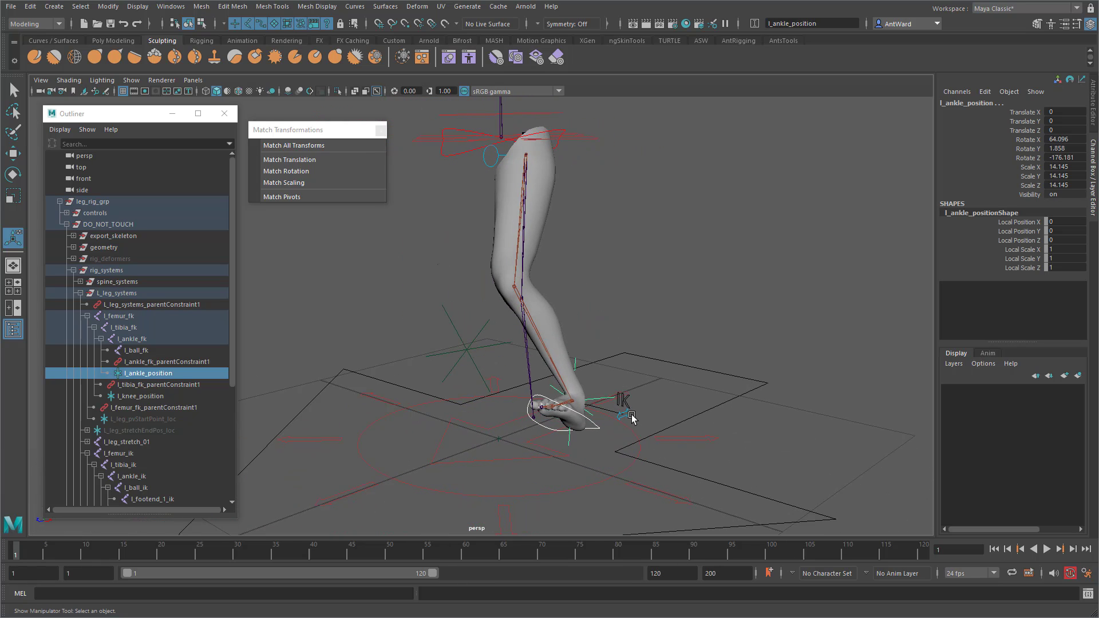
left_click(629, 415)
left_click(1019, 113)
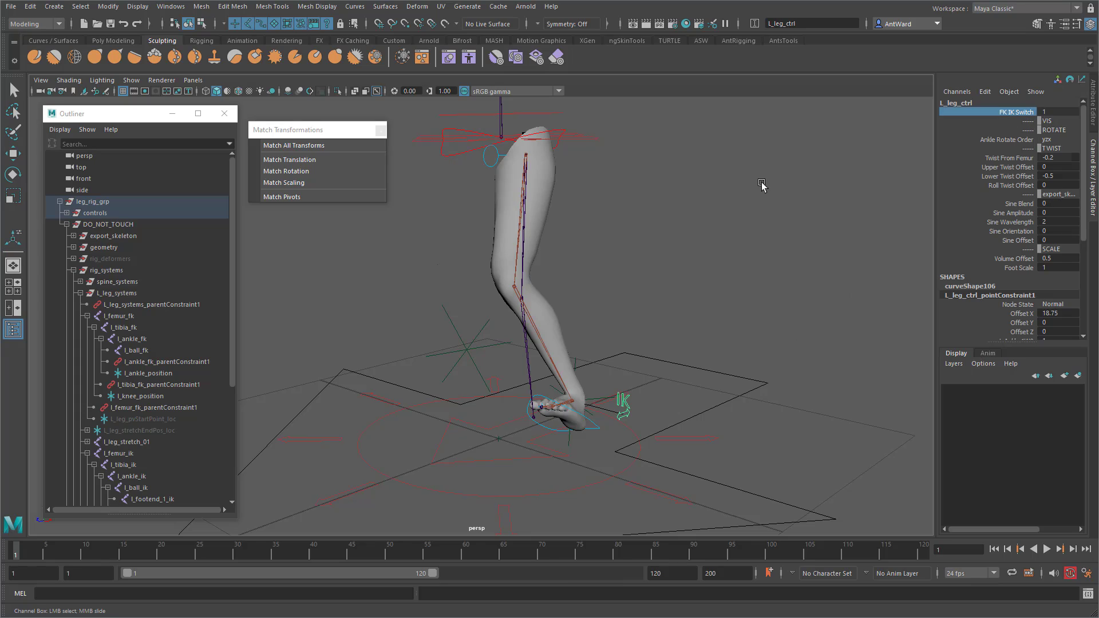
middle_click_drag(768, 184, 843, 182)
mouse_move(724, 263)
left_mouse_down("alt")
mouse_move(582, 273)
mouse_move(716, 257)
left_mouse_up("alt")
Display the viewport in wireframe to expose the leg's pole vector control inside the thigh.
left_click(61, 83)
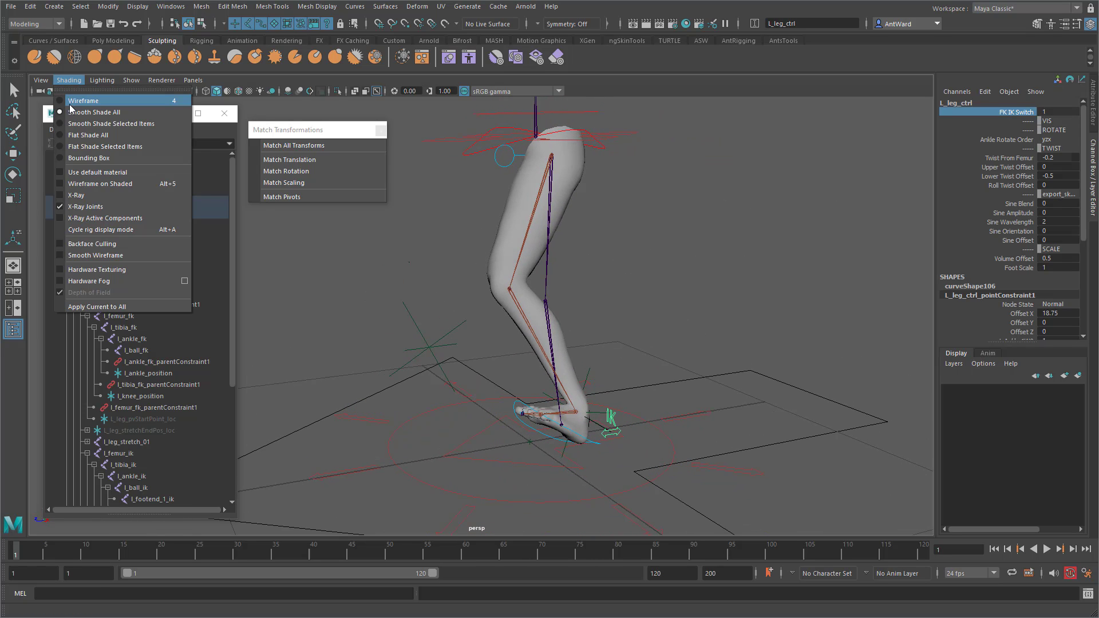
left_click(69, 99)
left_click(511, 238)
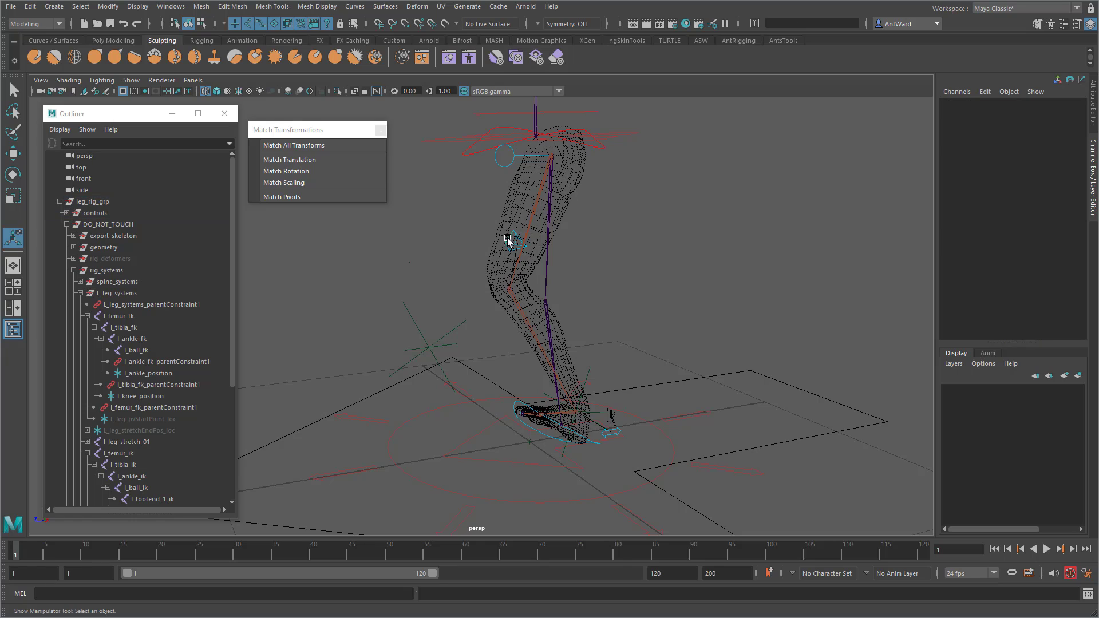
left_click_drag(479, 295, 440, 292, "alt")
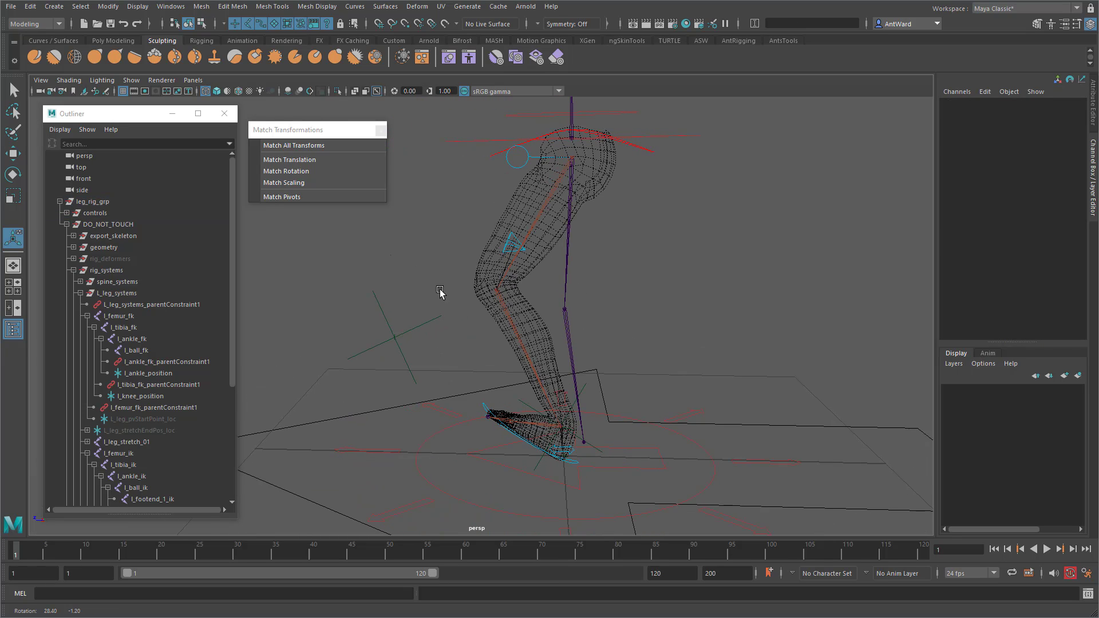
Match the L_leg_pv_ctrl pole vector control's translation and rotation to the l_knee_position locator.
left_click(511, 244)
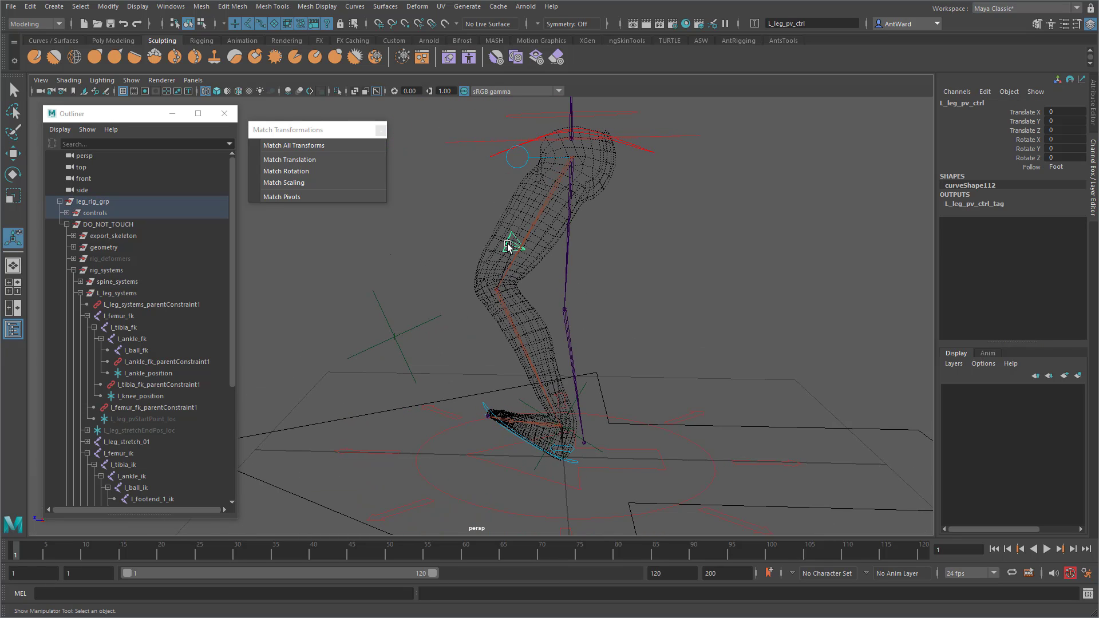
left_click(289, 160)
left_click(308, 172)
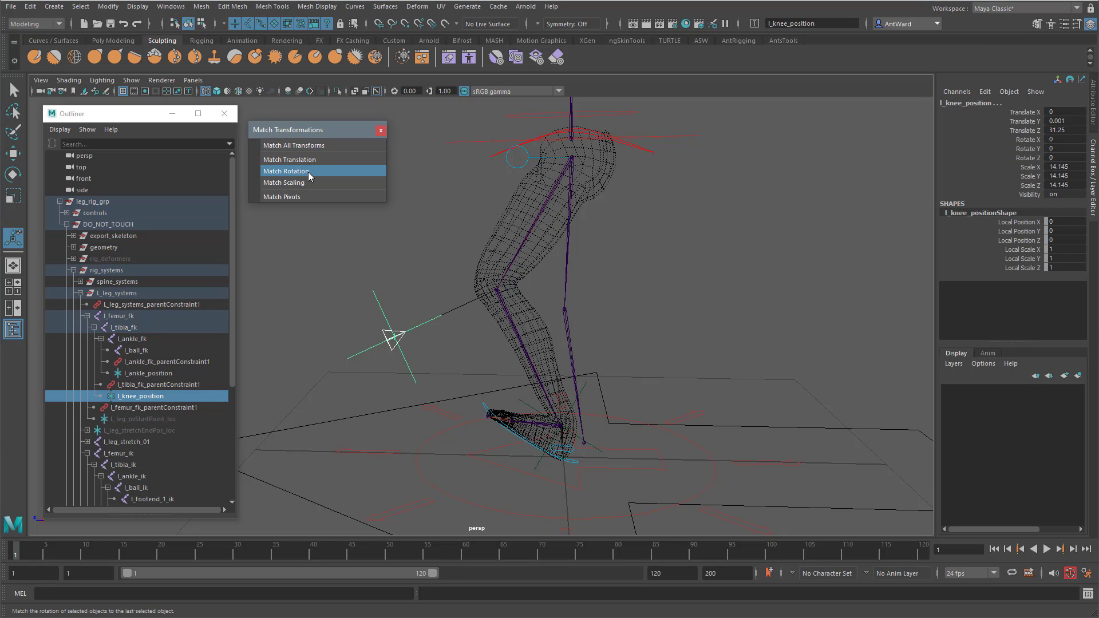
left_click_drag(452, 329, 438, 342, "alt")
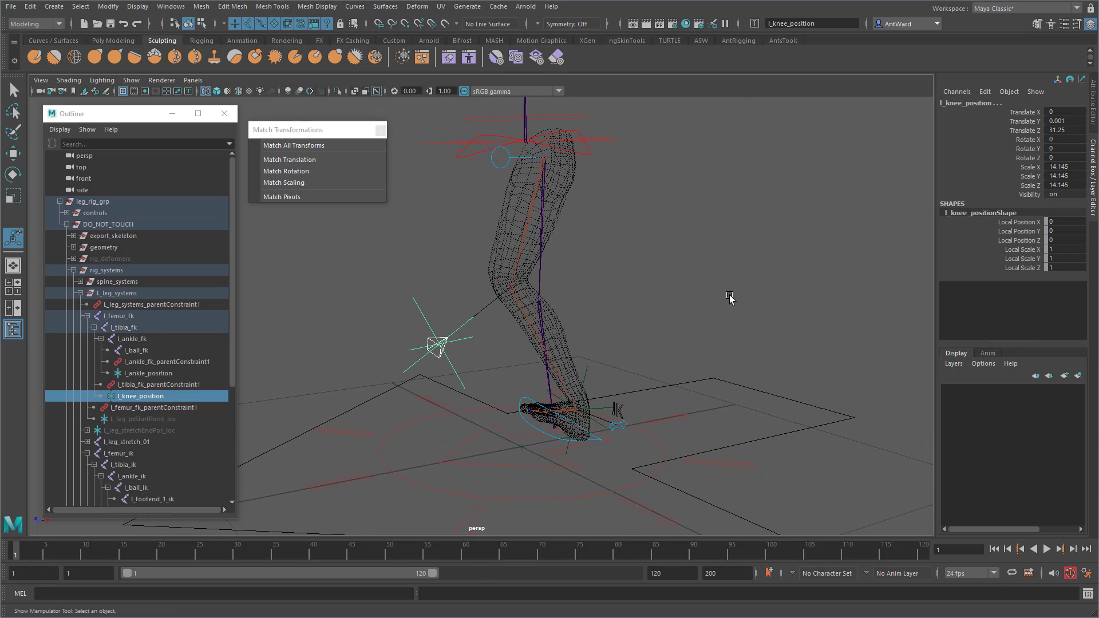
Select the l_ankle_position locator and return the viewport to smooth shading.
left_click(731, 299)
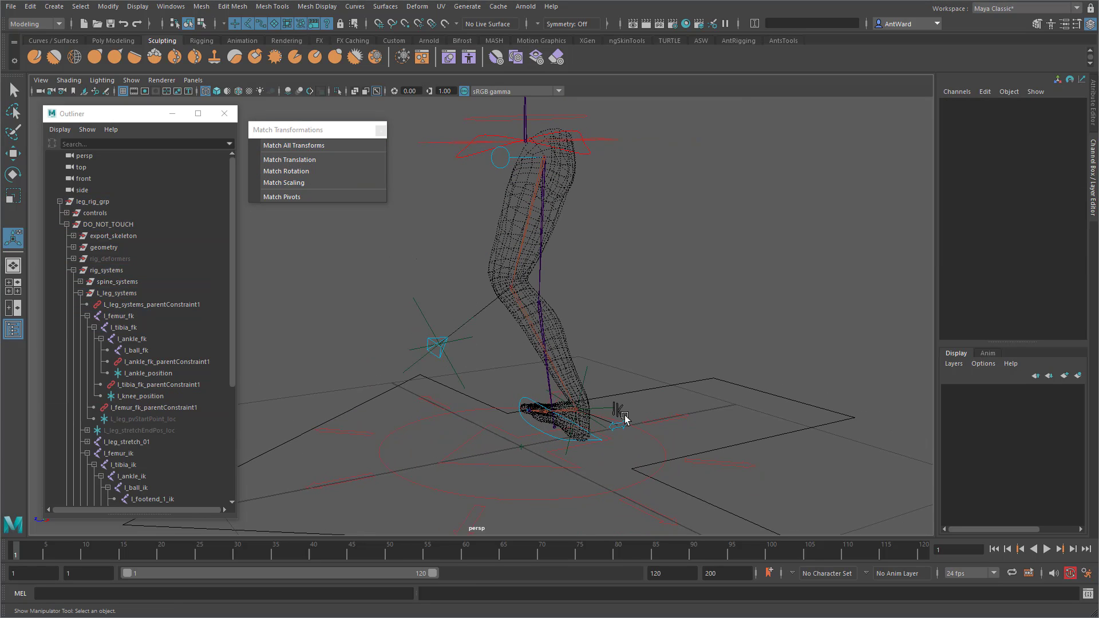
left_click(522, 399)
left_click(591, 406)
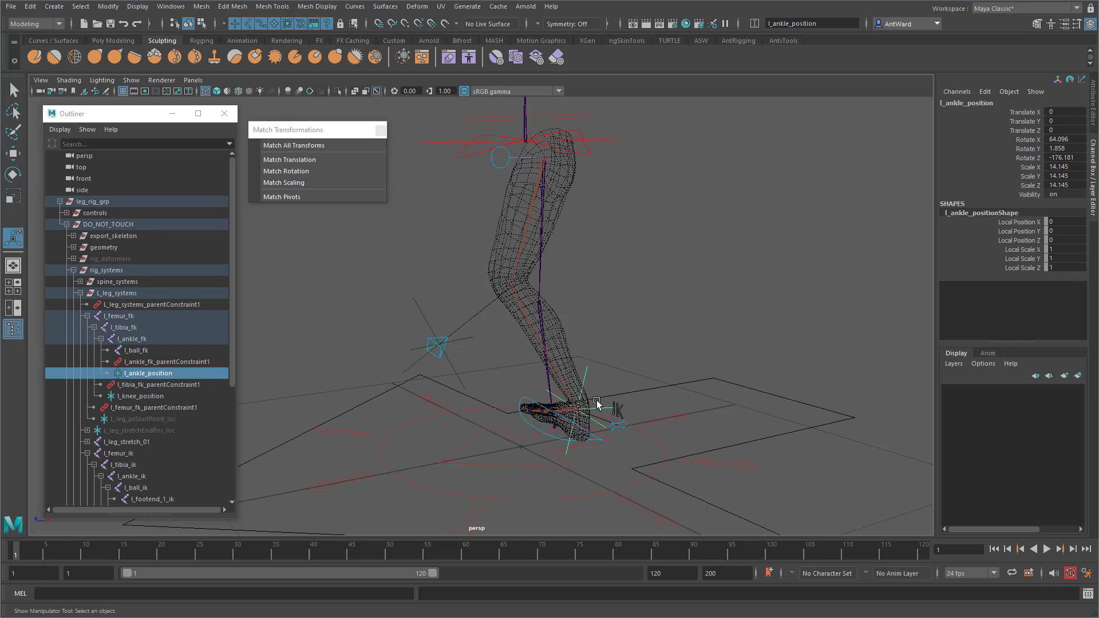
left_click(68, 81)
left_click(86, 113)
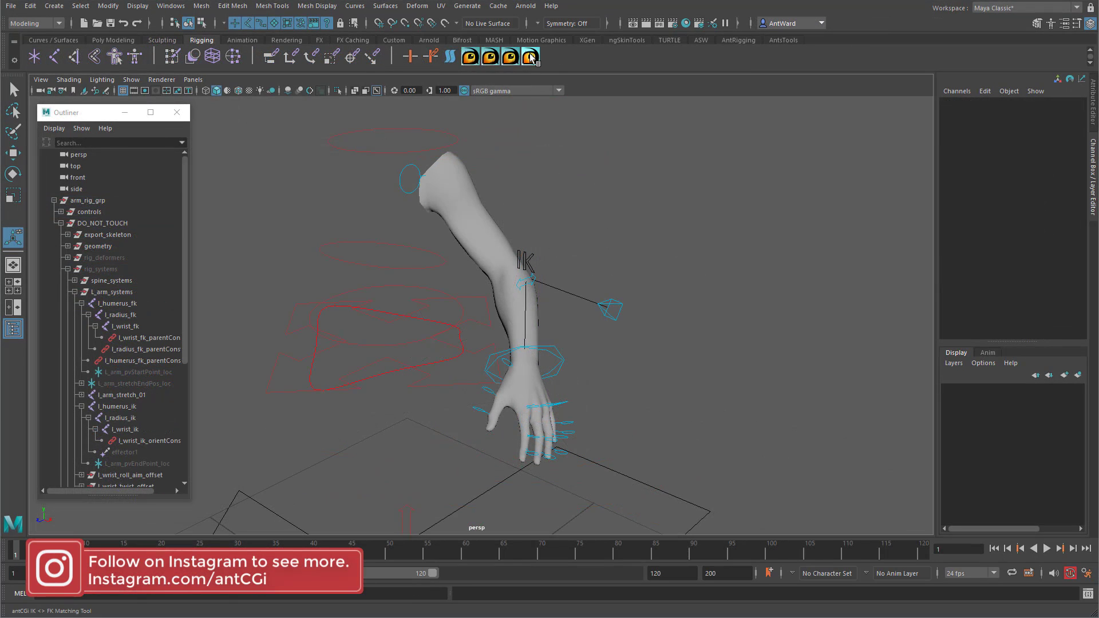
Open the IK<>FK Matching Tool for the arm rig and go through its FK shoulder, elbow and wrist control names.
left_click(531, 57)
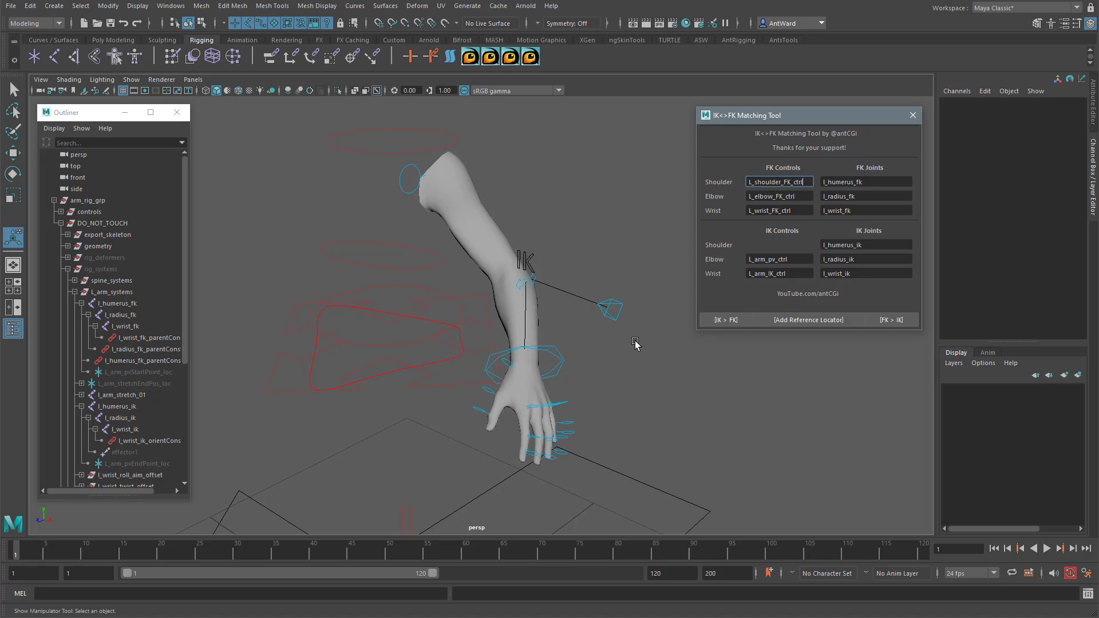
left_click_drag(600, 361, 577, 356, "alt")
left_click_drag(806, 182, 733, 189)
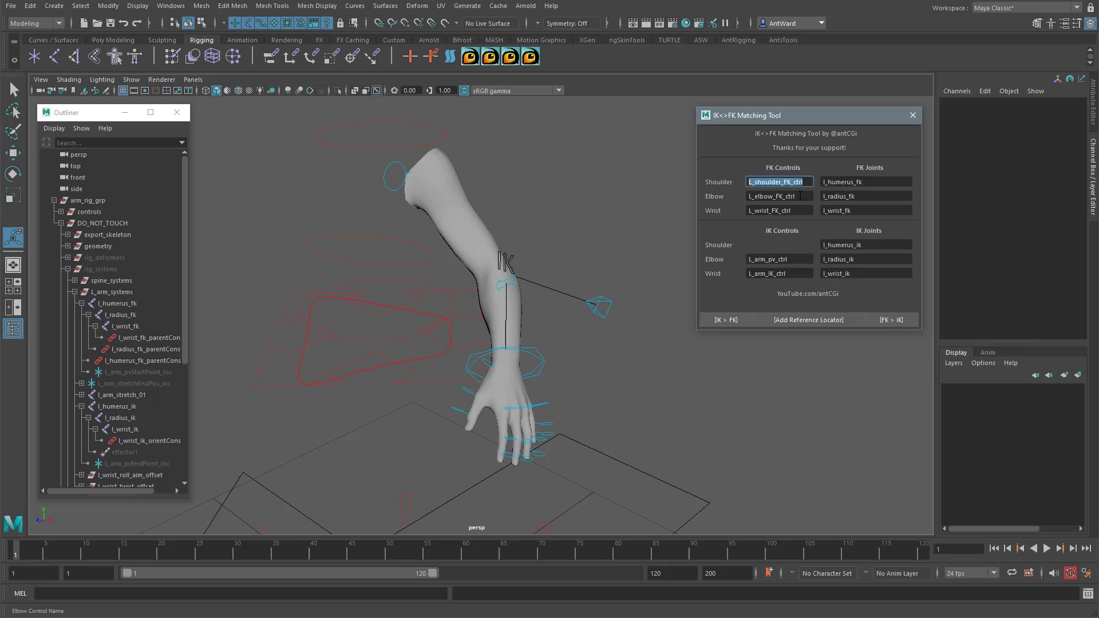
key("Tab")
key("Tab")
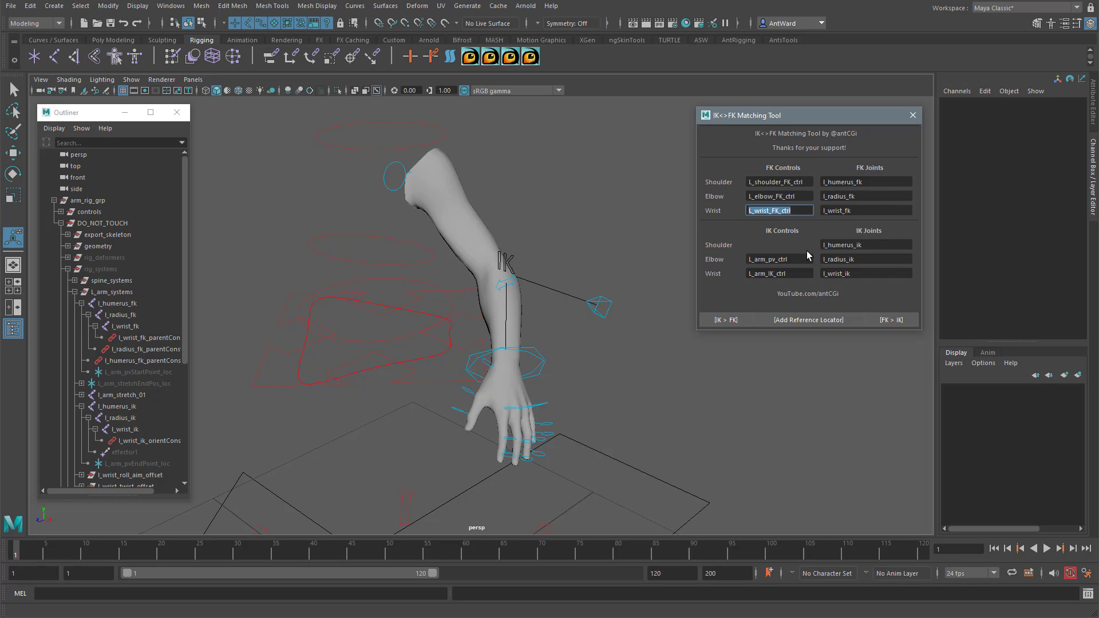
Copy the names L_arm_IK_ctrl and L_arm_pv_ctrl from their controls into the matching tool's IK wrist and elbow entries.
left_click(544, 363)
left_click(999, 101)
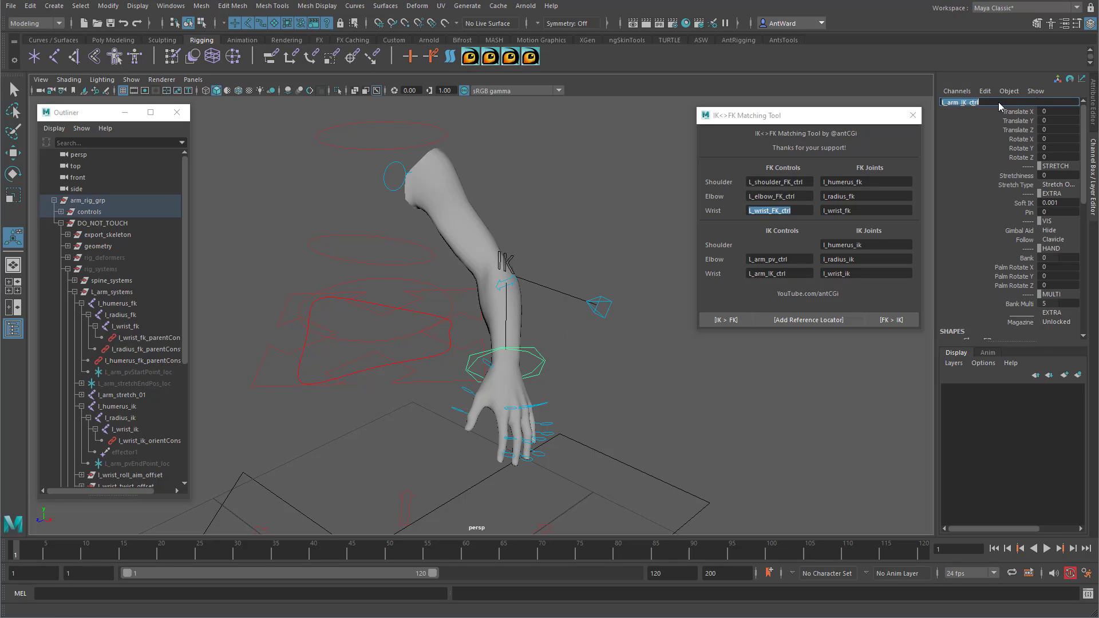
left_click_drag(793, 273, 732, 273)
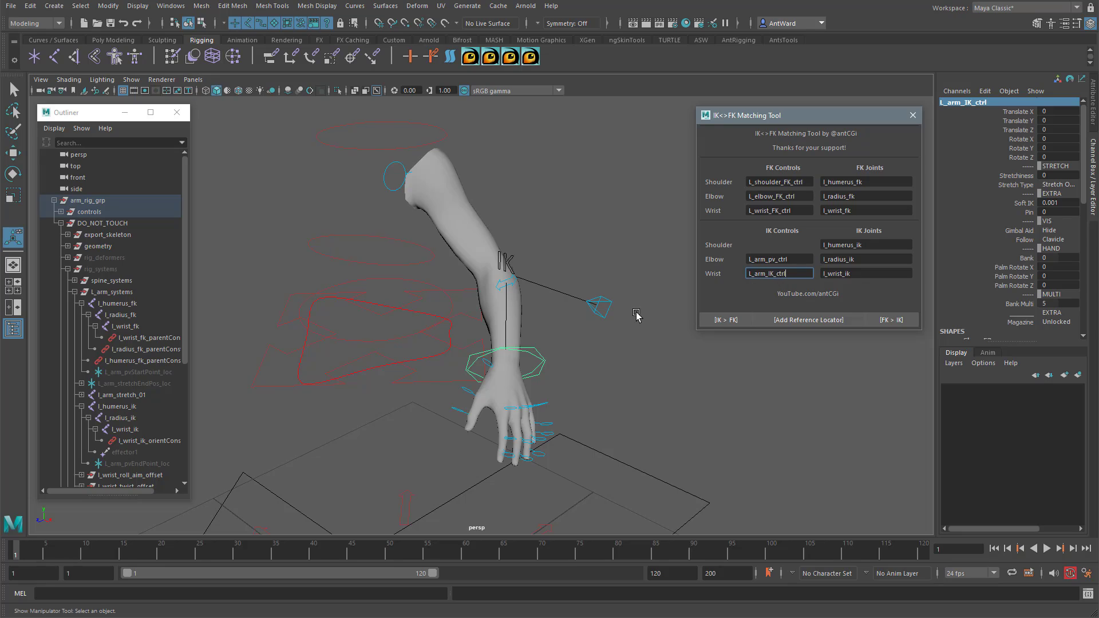
left_click(607, 303)
left_click(991, 101)
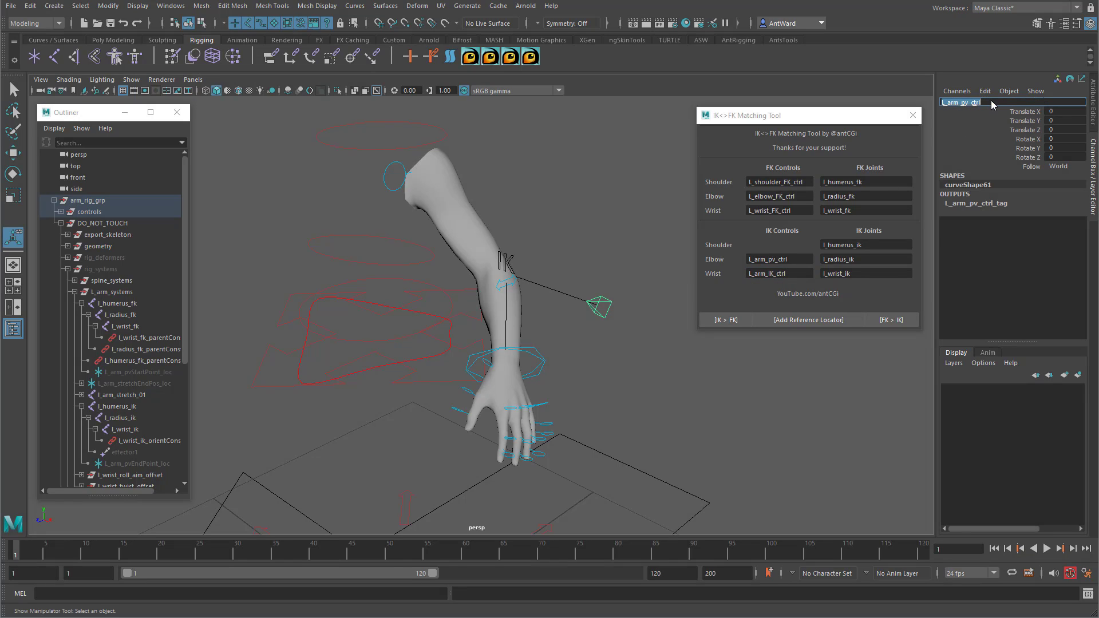
left_click(781, 259)
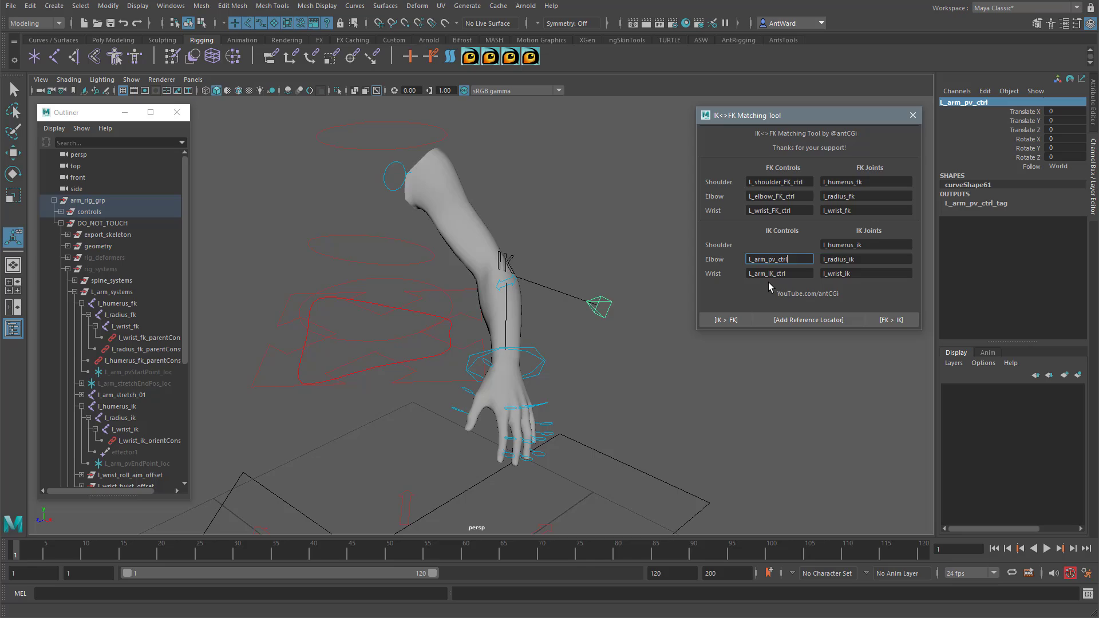
Select the left arm's humerus, radius and wrist IK joints, followed by the corresponding FK joints, to check their names.
left_click_drag(133, 408, 126, 430)
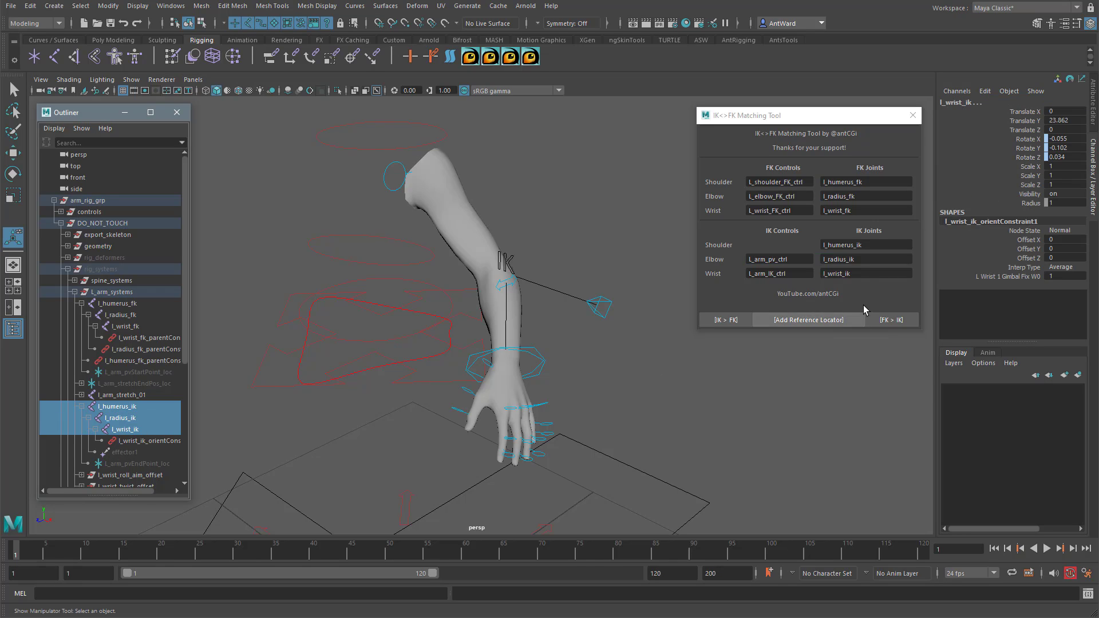
left_click_drag(139, 304, 140, 322)
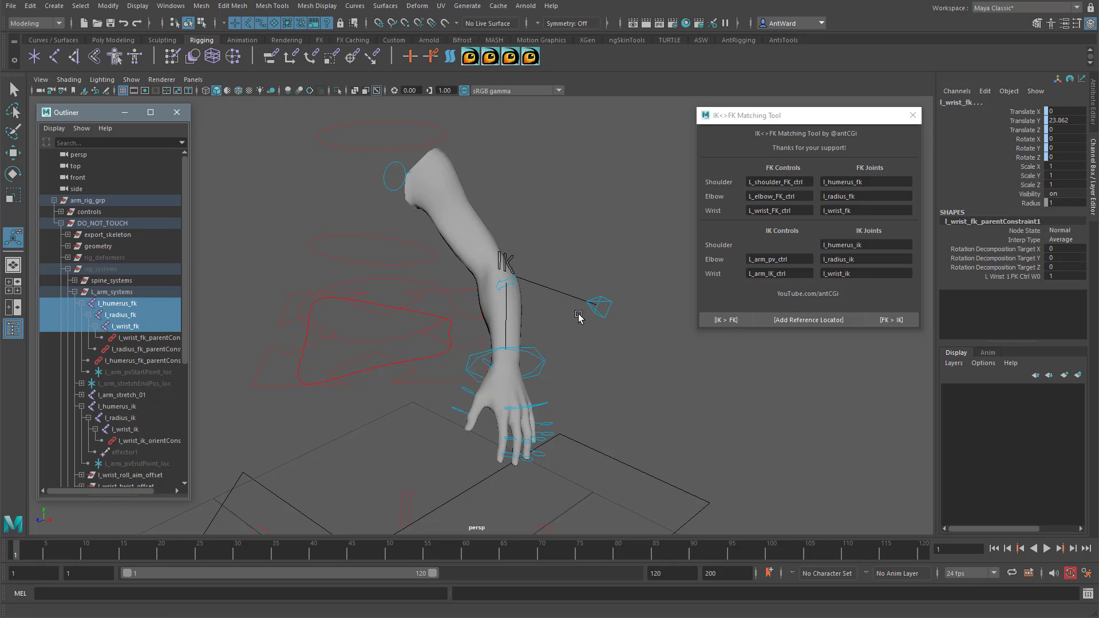
Set the left arm control's FK IK Switch to 0 and select the shoulder, elbow and wrist FK controls.
left_click(510, 280)
left_click(1020, 112)
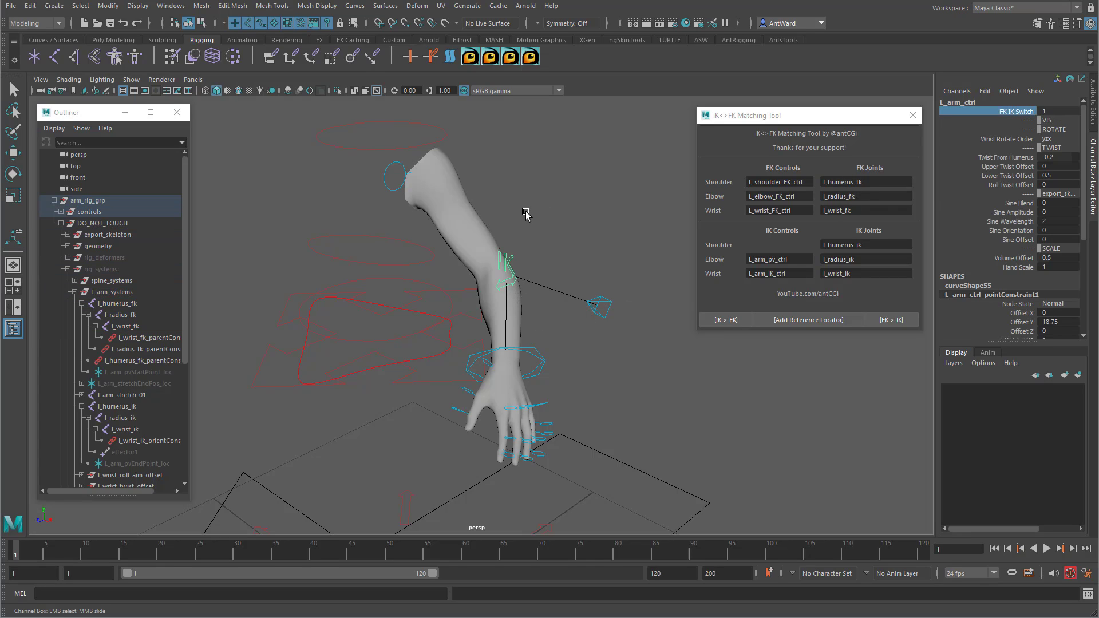
middle_click_drag(527, 215, 428, 214)
left_click(466, 152)
left_click(528, 265)
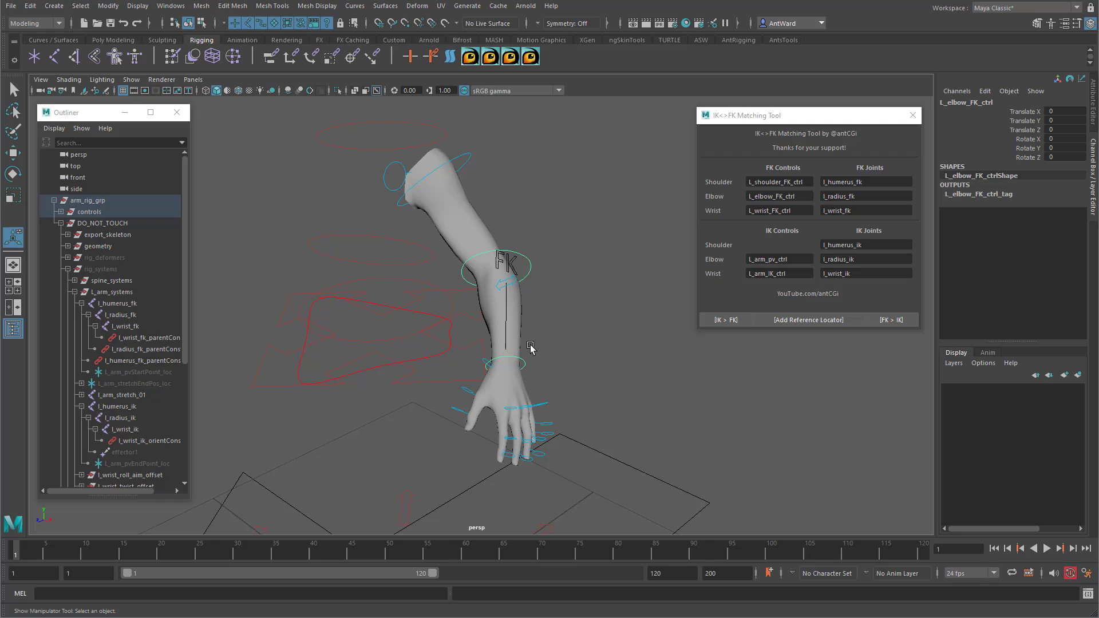
left_click(533, 367)
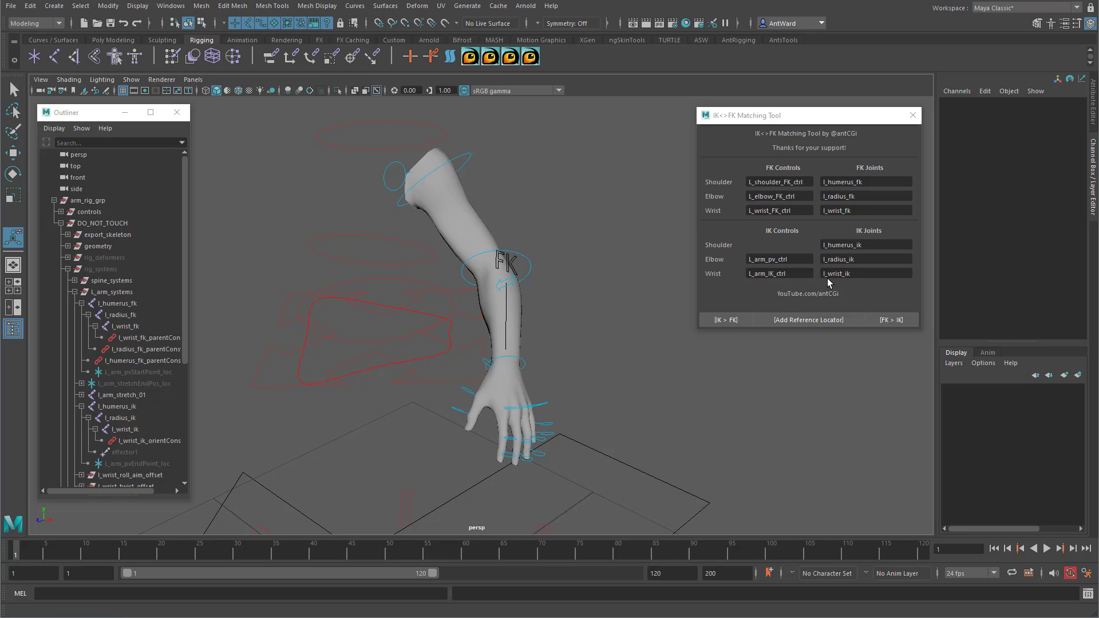
Add a reference locator for the arm's pole vector control with the matching tool and show its move manipulator.
left_click_drag(518, 185, 580, 229, "alt")
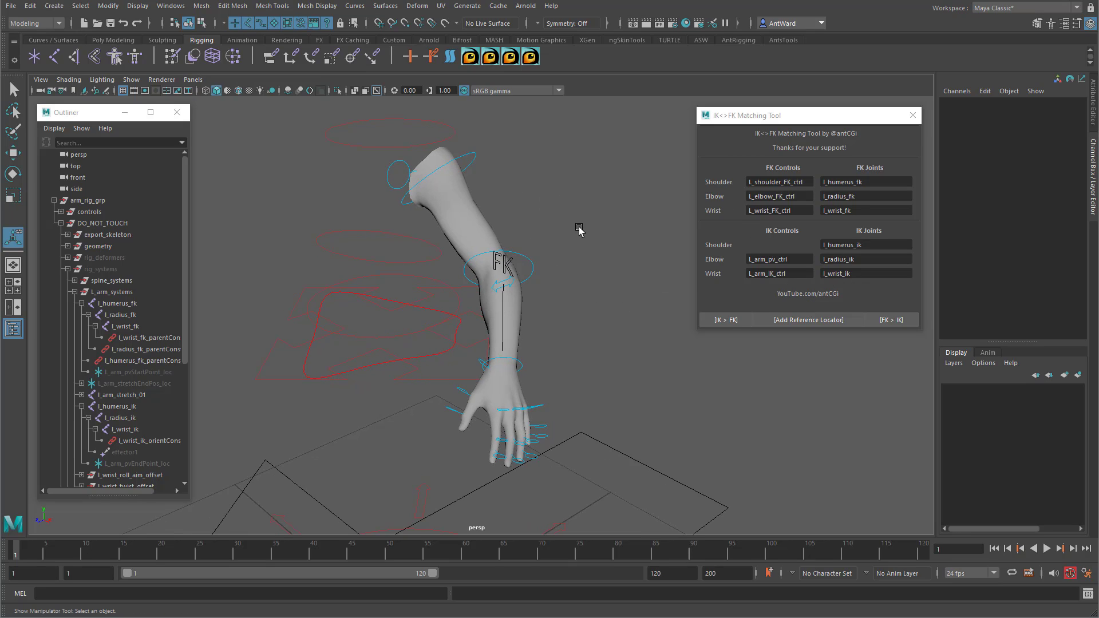
left_click(828, 322)
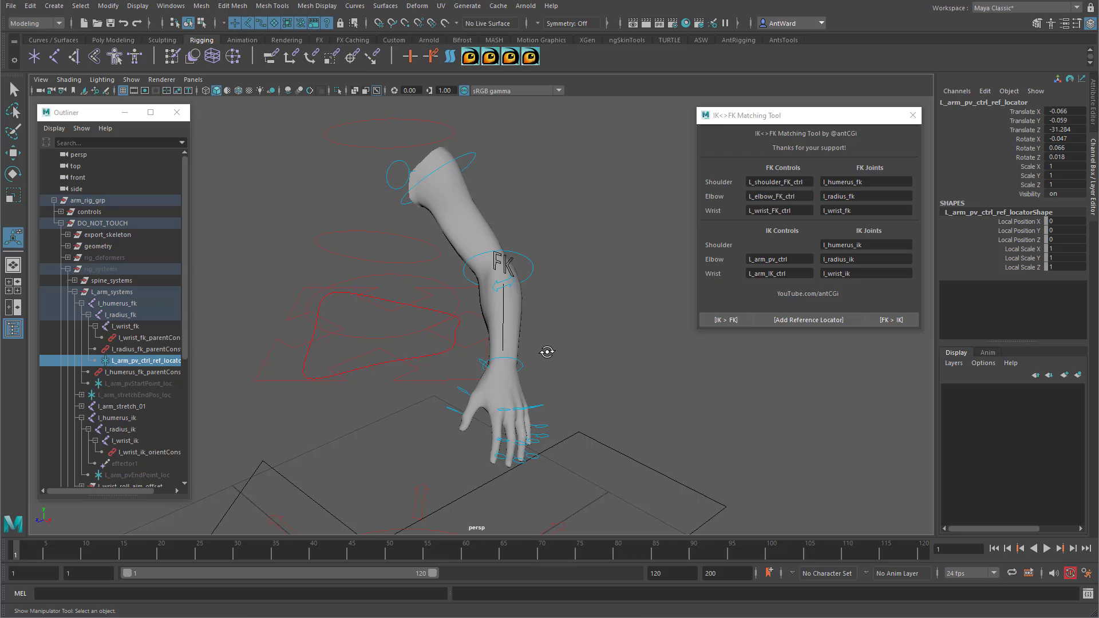
key("w")
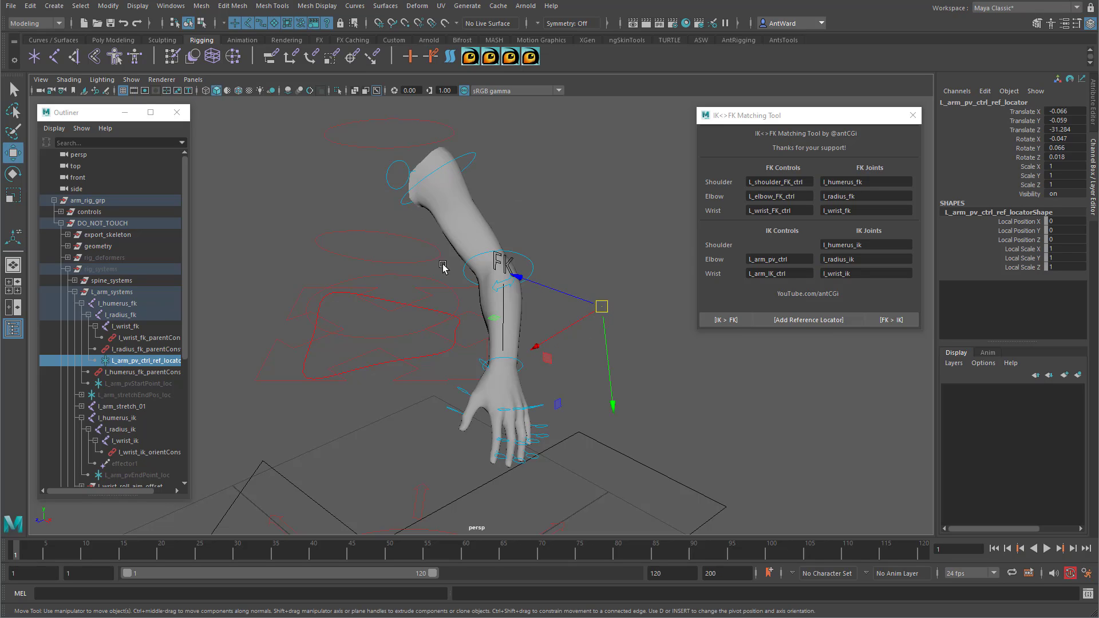
Rotate the left arm's shoulder and elbow FK controls so the forearm bends forward, with elbow Rotate X about 25.
middle_click_drag(633, 365, 595, 369, "alt")
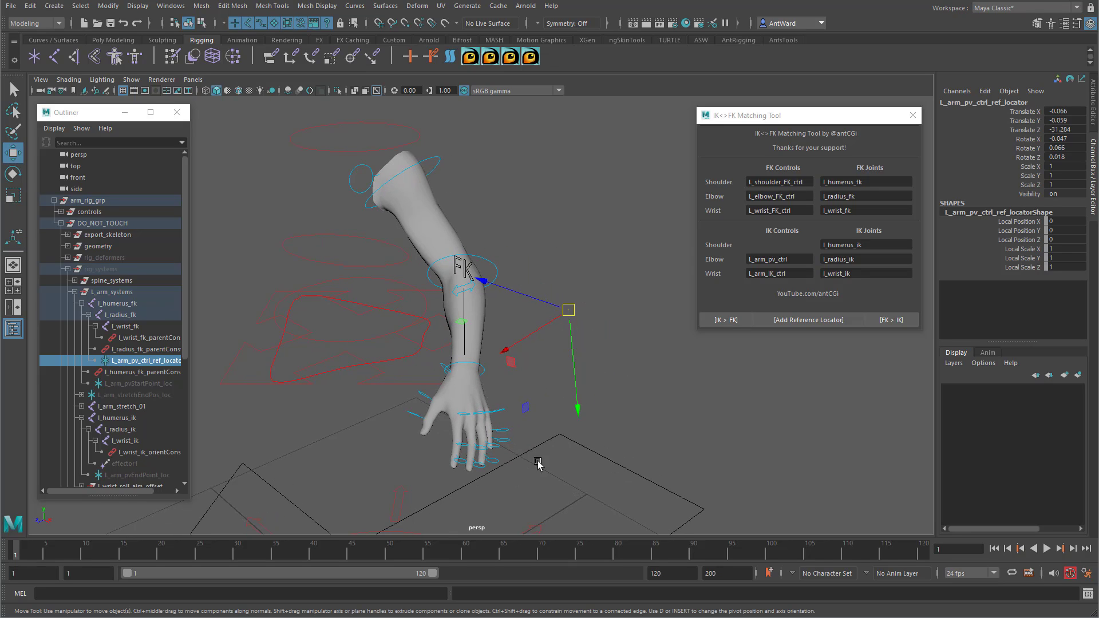
left_click_drag(531, 241, 439, 142, "alt")
left_click(450, 182)
key("e")
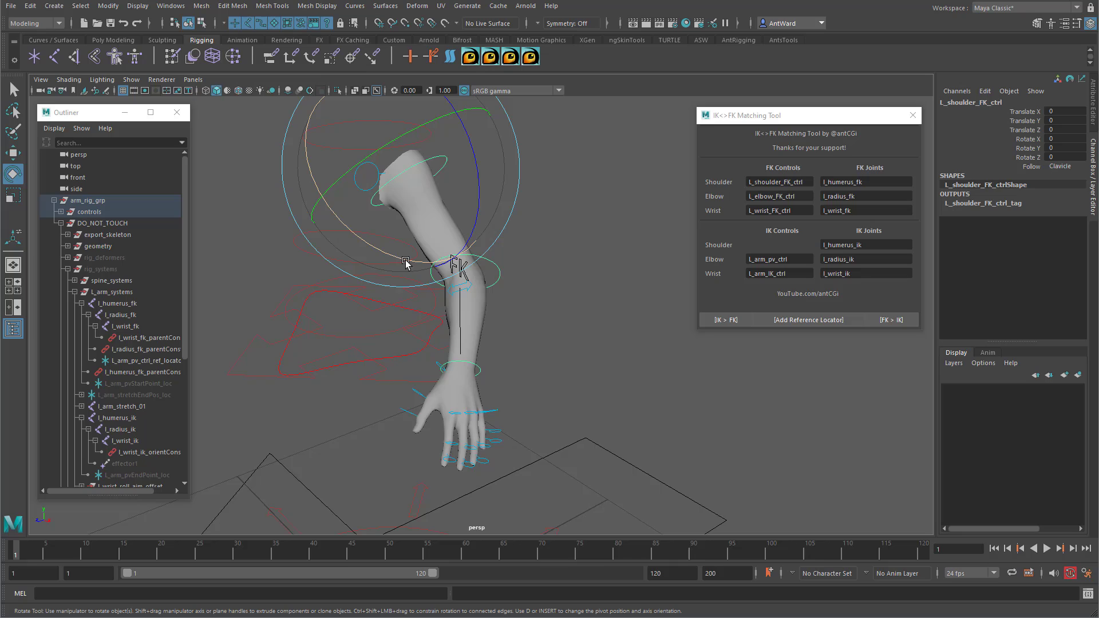
left_click_drag(405, 263, 392, 123)
left_click(449, 301)
left_click_drag(448, 303, 465, 323, "alt")
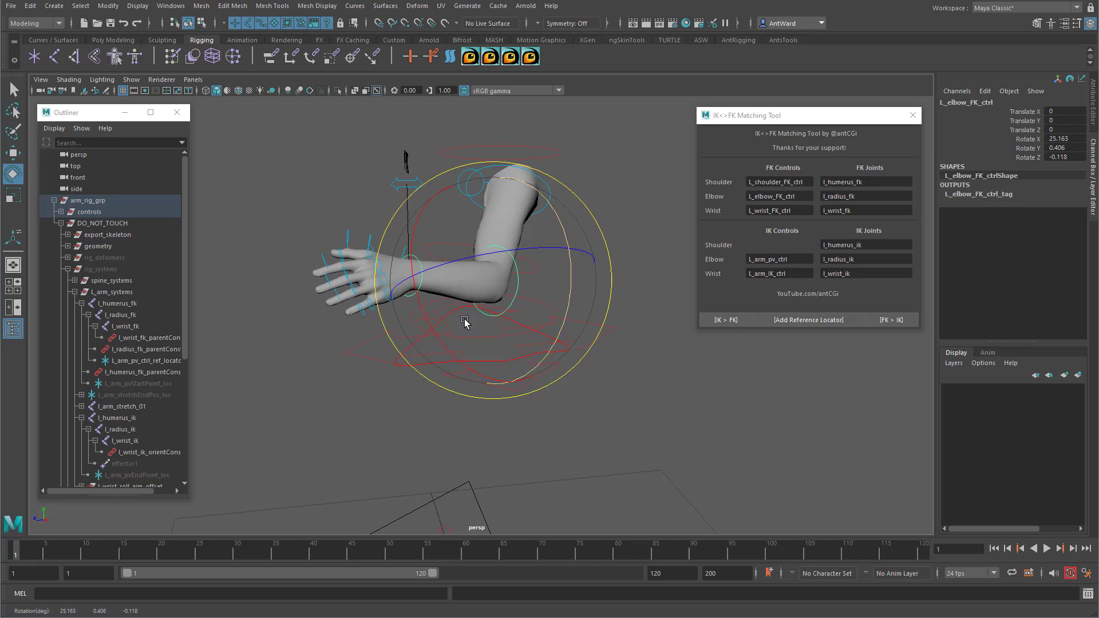
Rotate the left wrist FK control to bend the hand upward, to about -22, 28 and 50 in X, Y and Z.
left_click(419, 299)
left_click(416, 294)
left_click_drag(386, 295, 447, 198)
left_click_drag(487, 245, 574, 303, "alt")
Set the left arm control's FK IK Switch to 1 and match the IK controls to the FK pose with IK > FK.
left_click(439, 215)
left_click(434, 211)
left_click_drag(458, 213, 548, 218, "alt")
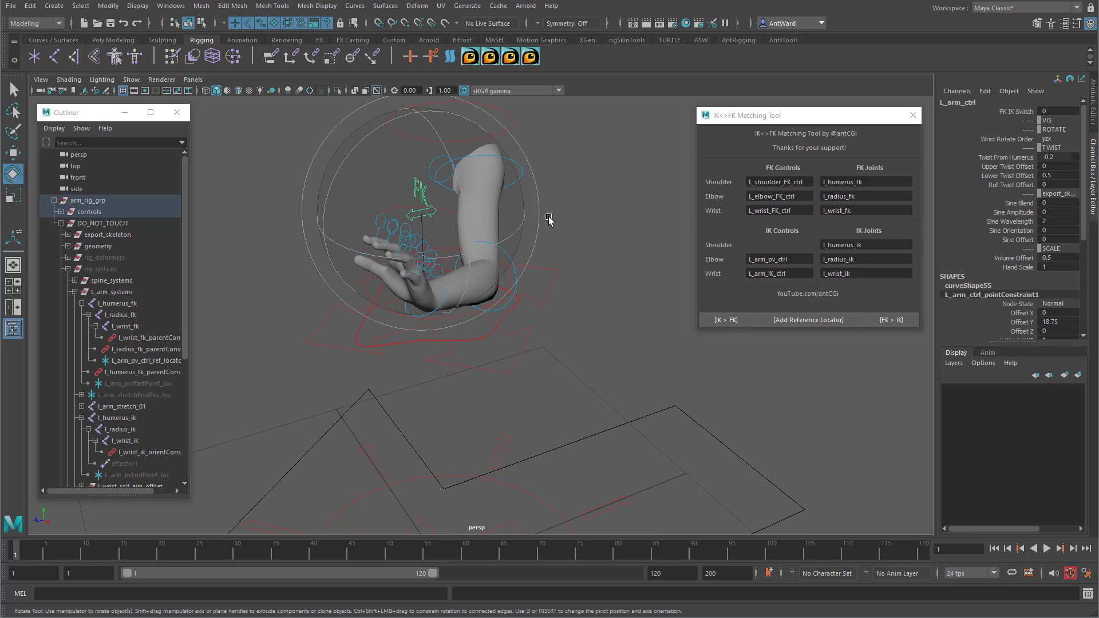
left_click(1016, 112)
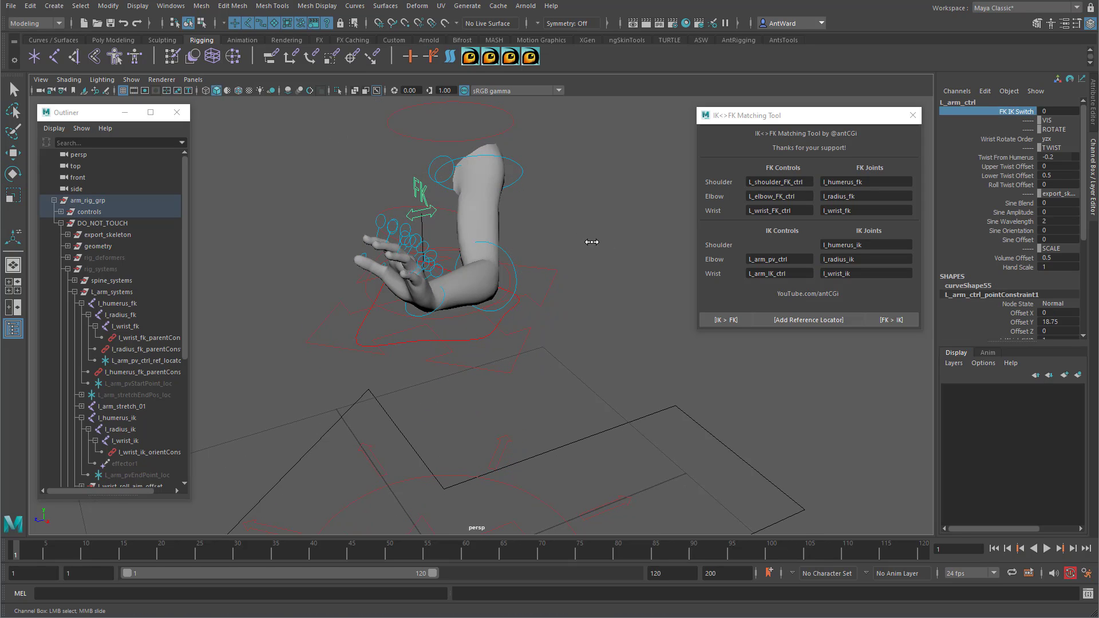
middle_click_drag(592, 242, 603, 243)
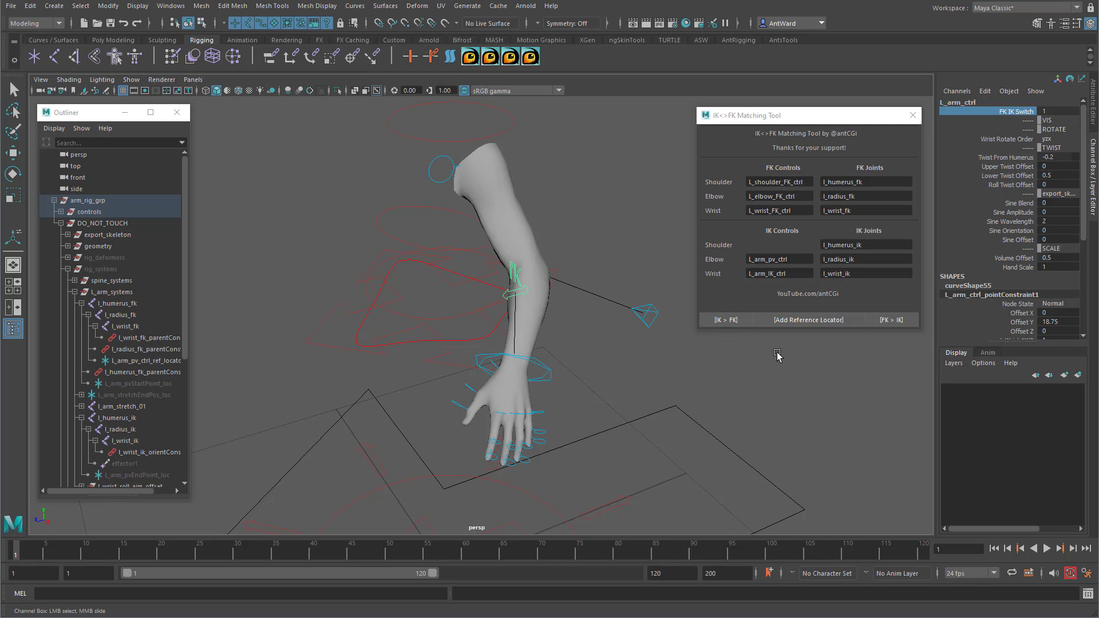
left_click(736, 324)
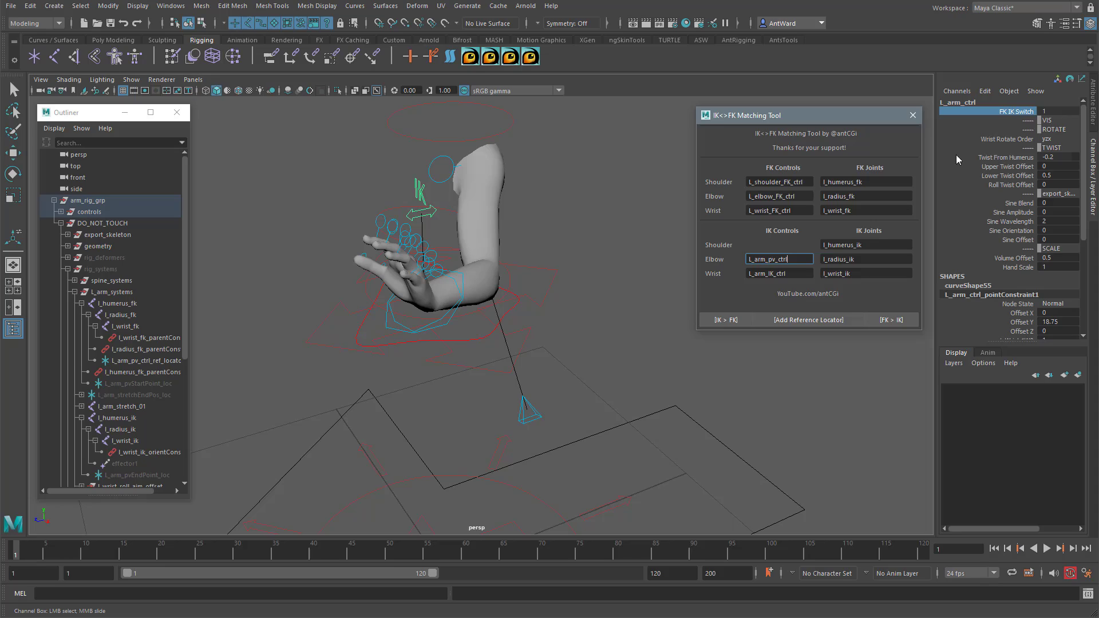
Set FK IK Switch to 0 and zero the translations and rotations of the left shoulder, elbow and wrist FK controls.
mouse_move(598, 219)
middle_mouse_down()
mouse_move(664, 218)
mouse_move(610, 217)
middle_mouse_up()
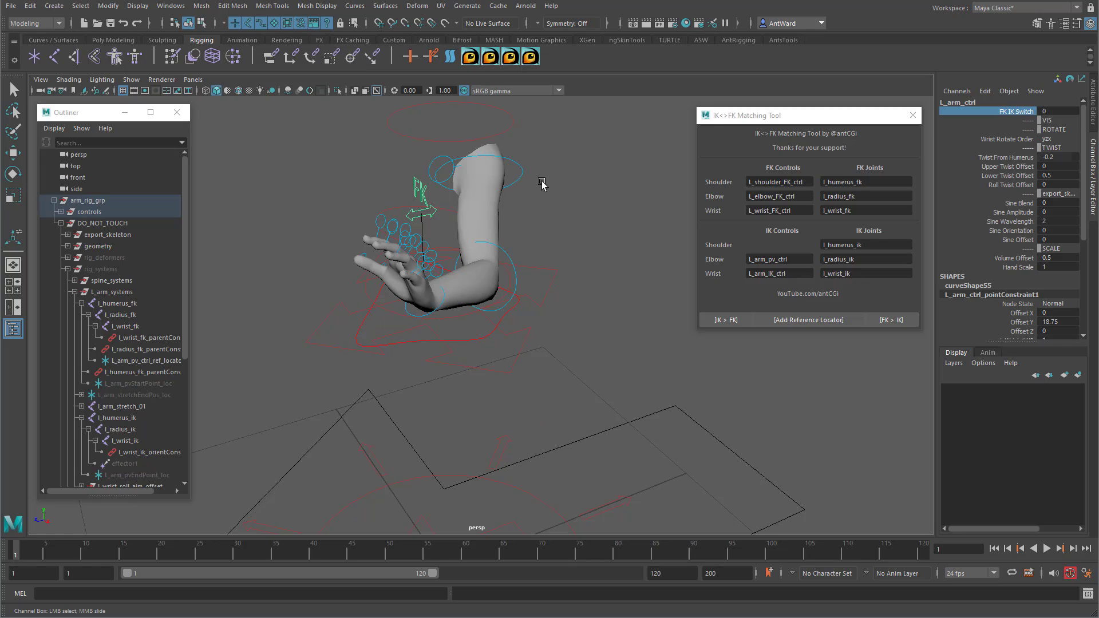
left_click(520, 178)
key("e")
left_click(517, 292)
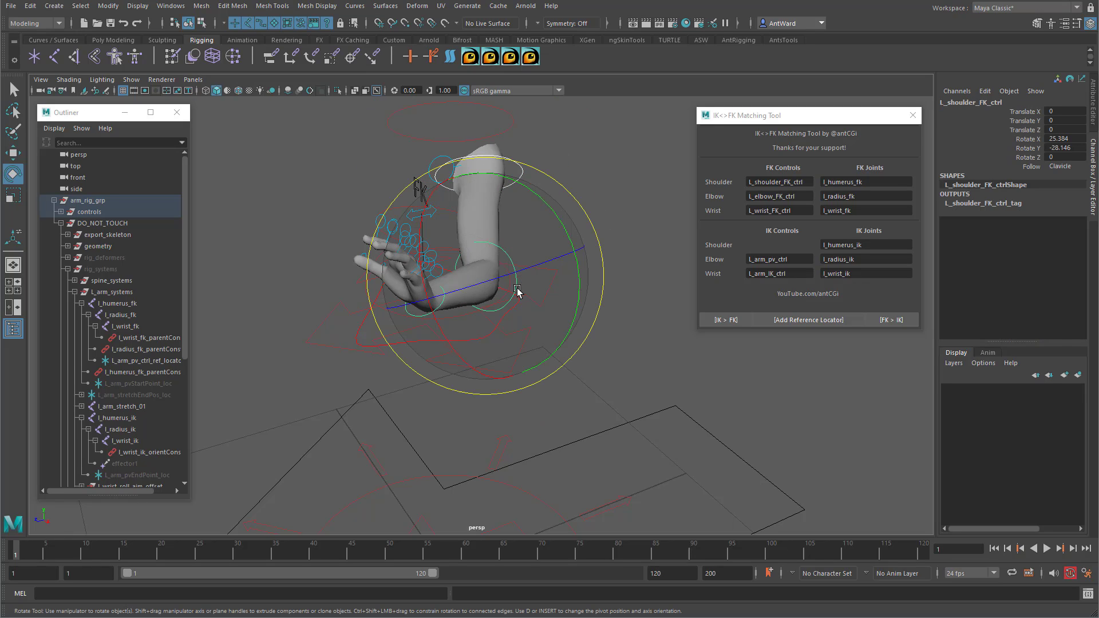
key("t")
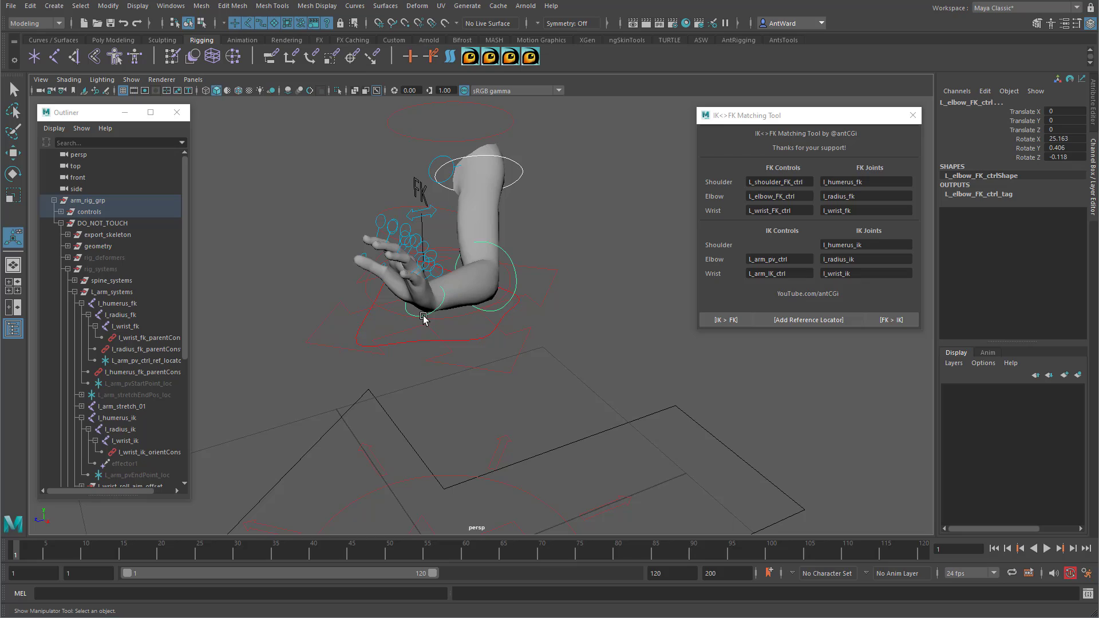
left_click(424, 318)
left_click_drag(1068, 156, 1069, 112)
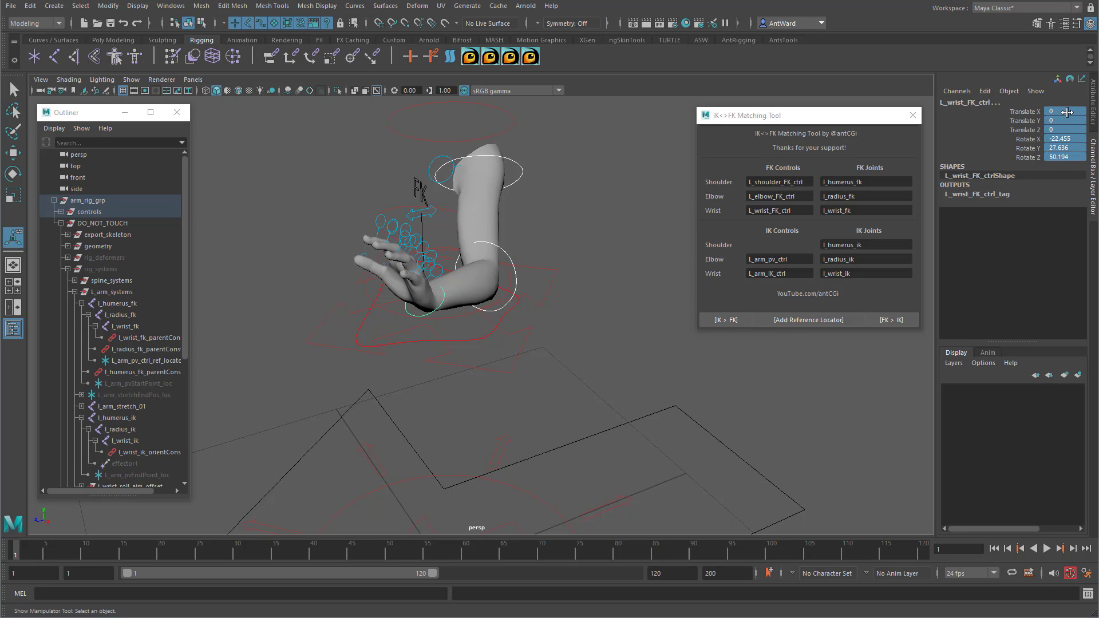
type("0")
key("Return")
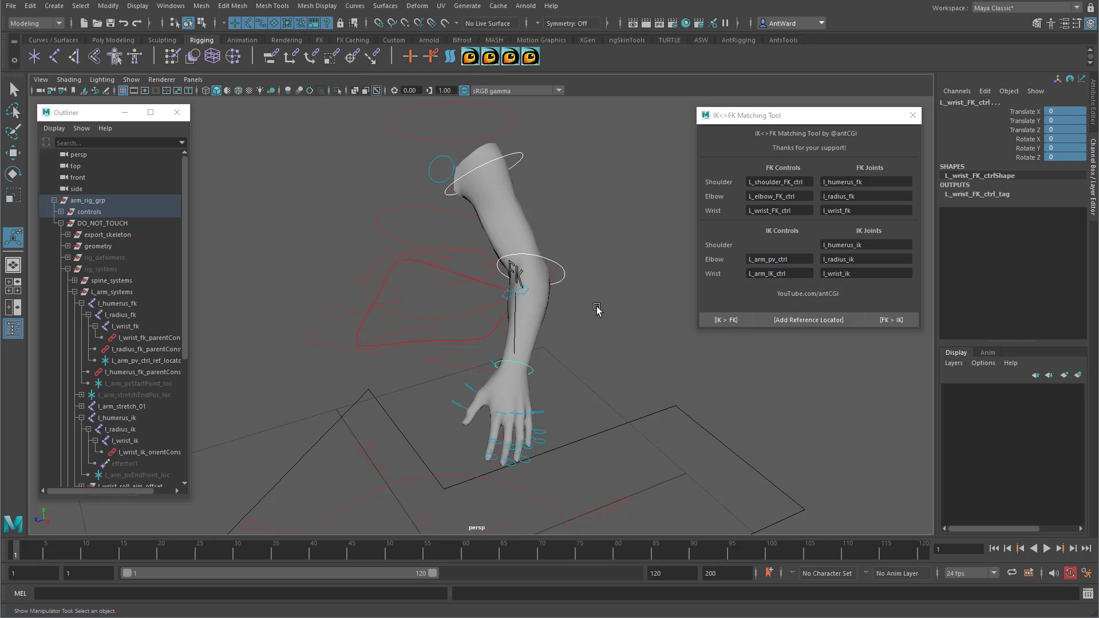
Select the left arm control, leave FK IK Switch at 0, and match the FK controls to the IK pose with FK > IK.
left_click_drag(597, 310, 613, 299, "alt")
left_click(613, 299)
left_click(528, 279)
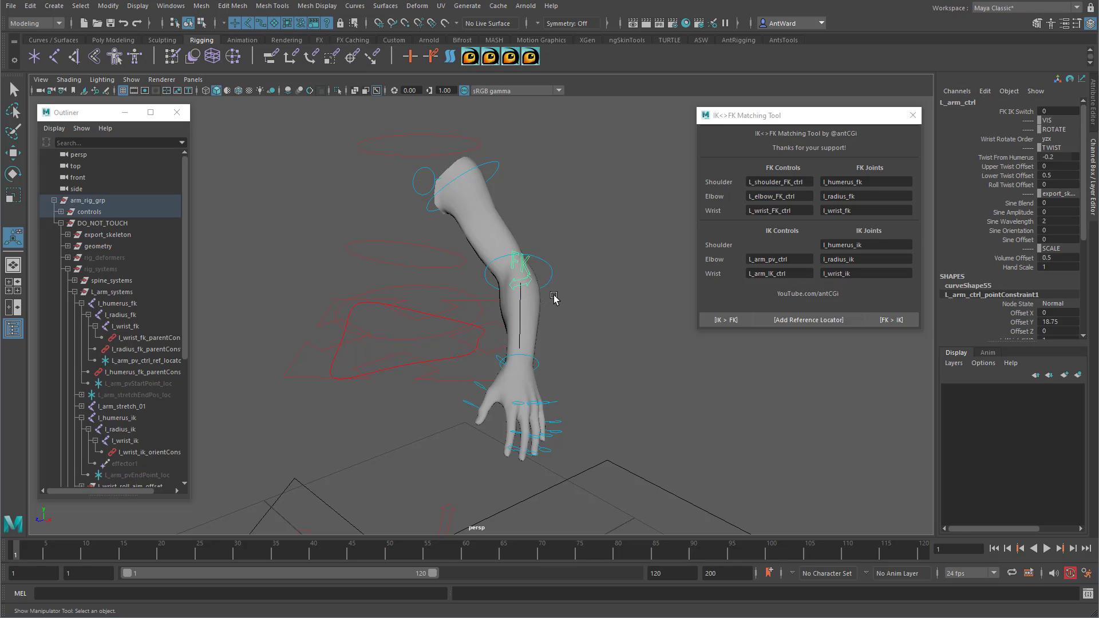
left_click(1018, 111)
mouse_move(605, 213)
middle_mouse_down()
mouse_move(590, 214)
mouse_move(629, 218)
mouse_move(604, 215)
middle_mouse_up()
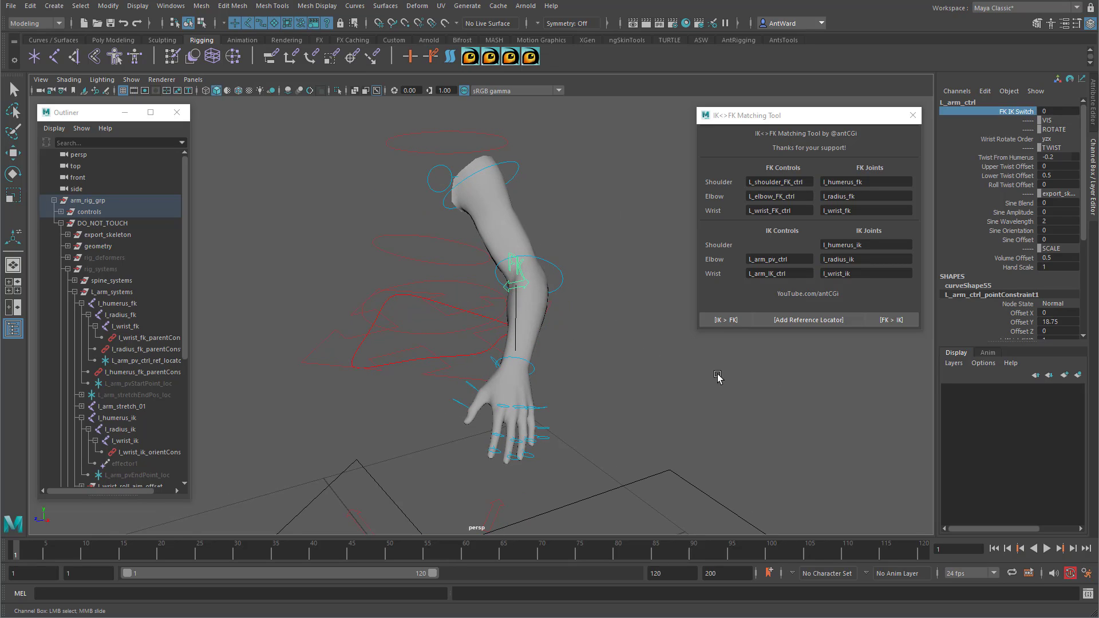
left_click(894, 321)
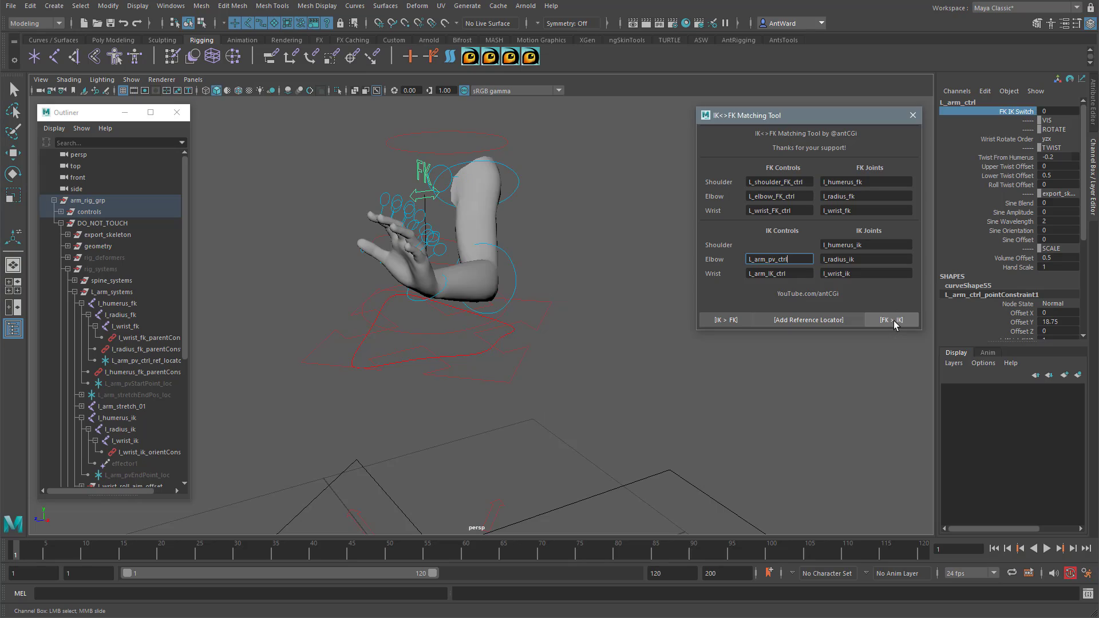
Set the left arm's FK IK Switch to 1 and check the matched pose from several angles.
left_click_drag(577, 244, 580, 239, "alt")
mouse_move(580, 240)
middle_mouse_down()
mouse_move(621, 235)
mouse_move(585, 229)
middle_mouse_up()
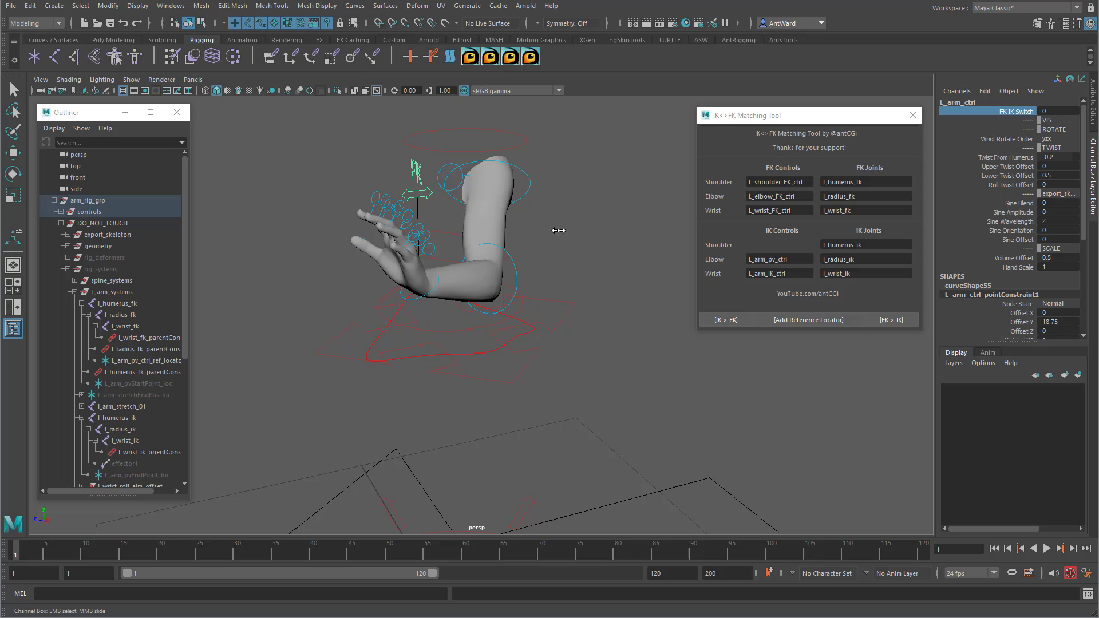
left_click_drag(621, 236, 564, 303, "alt")
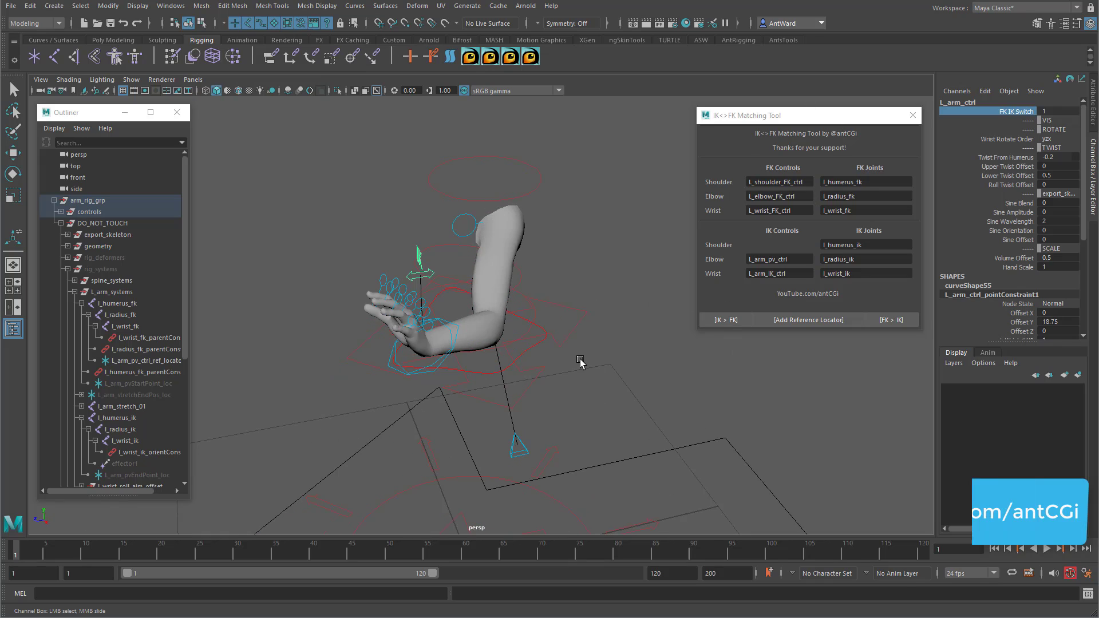
left_click_drag(582, 363, 513, 326, "alt")
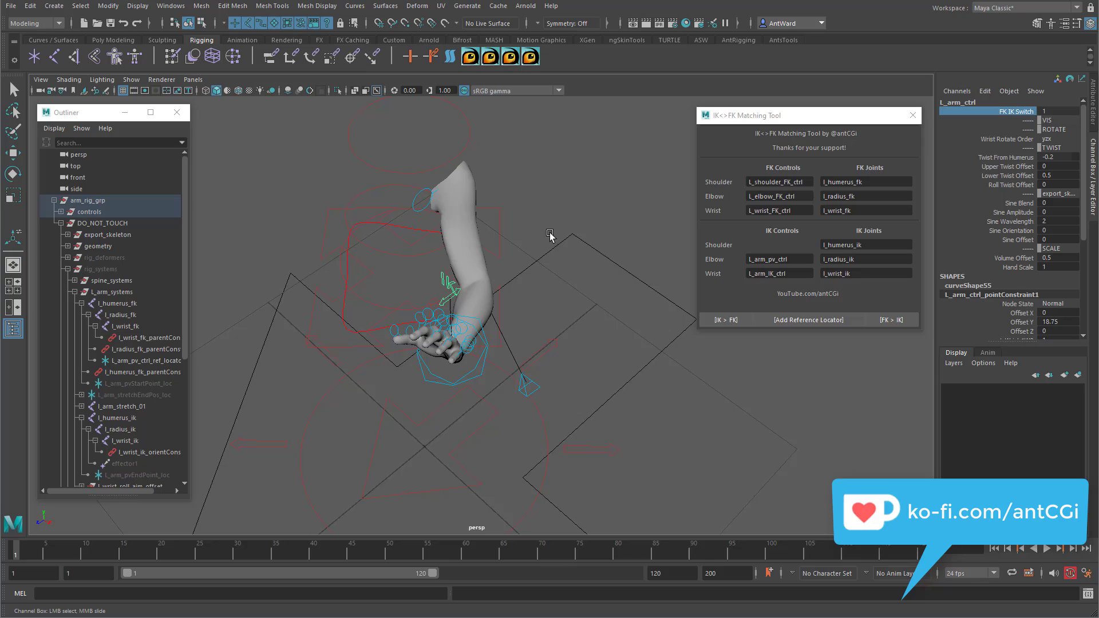
left_click_drag(558, 373, 333, 335, "alt")
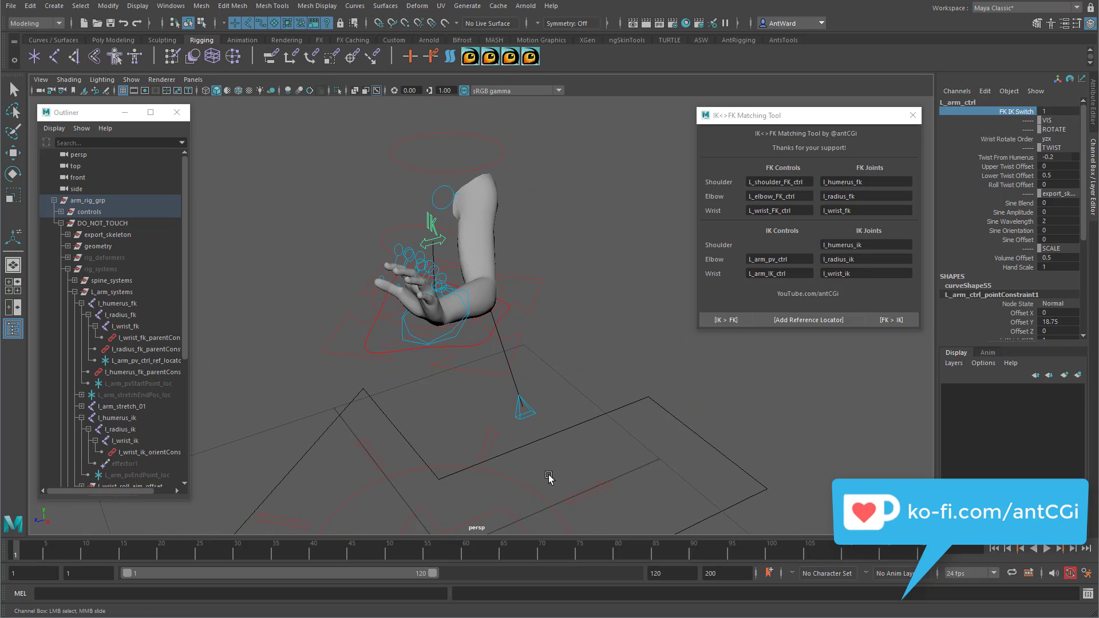
left_click_drag(658, 389, 612, 384, "alt")
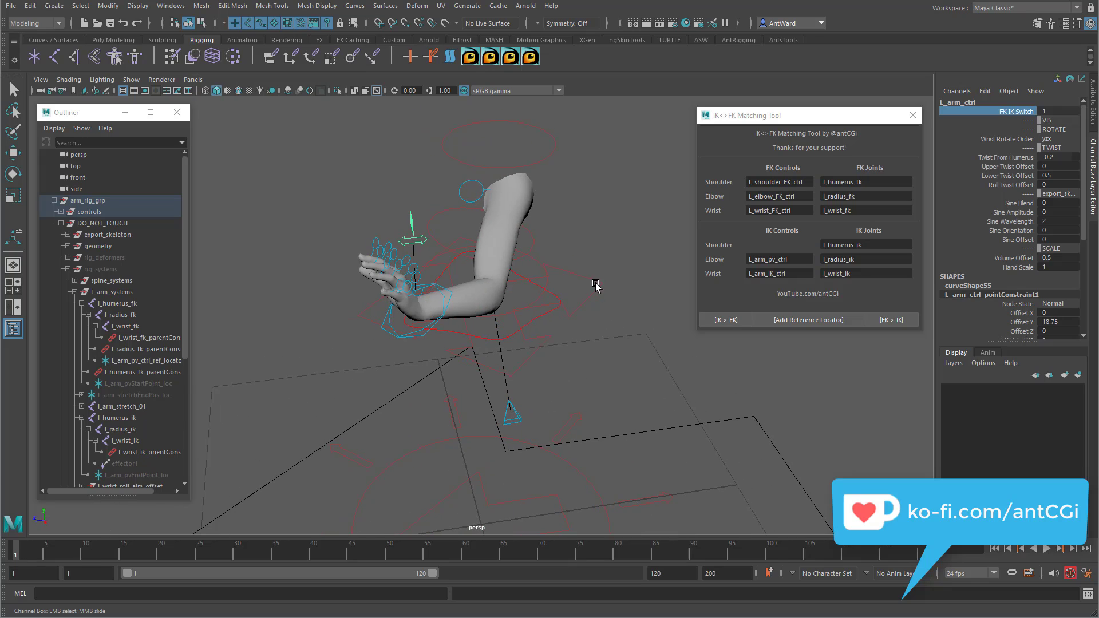
left_click_drag(553, 272, 583, 248, "alt")
left_click(579, 249)
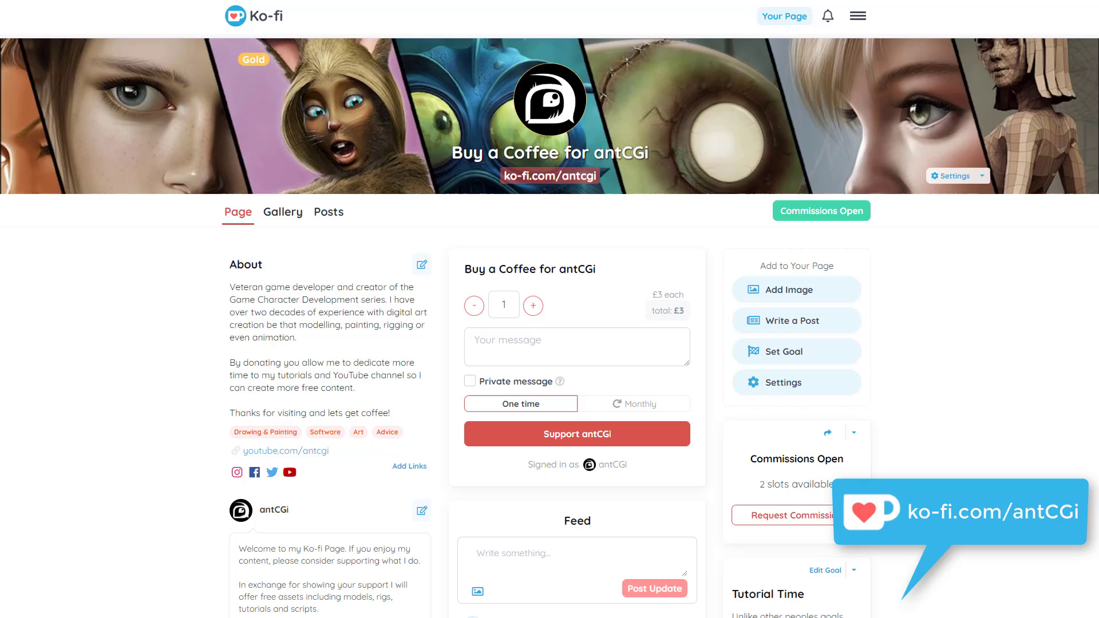
Switch to the antCGi Ko-fi page and look over its About, support and feed sections.
scroll(550, 326, "down", 2)
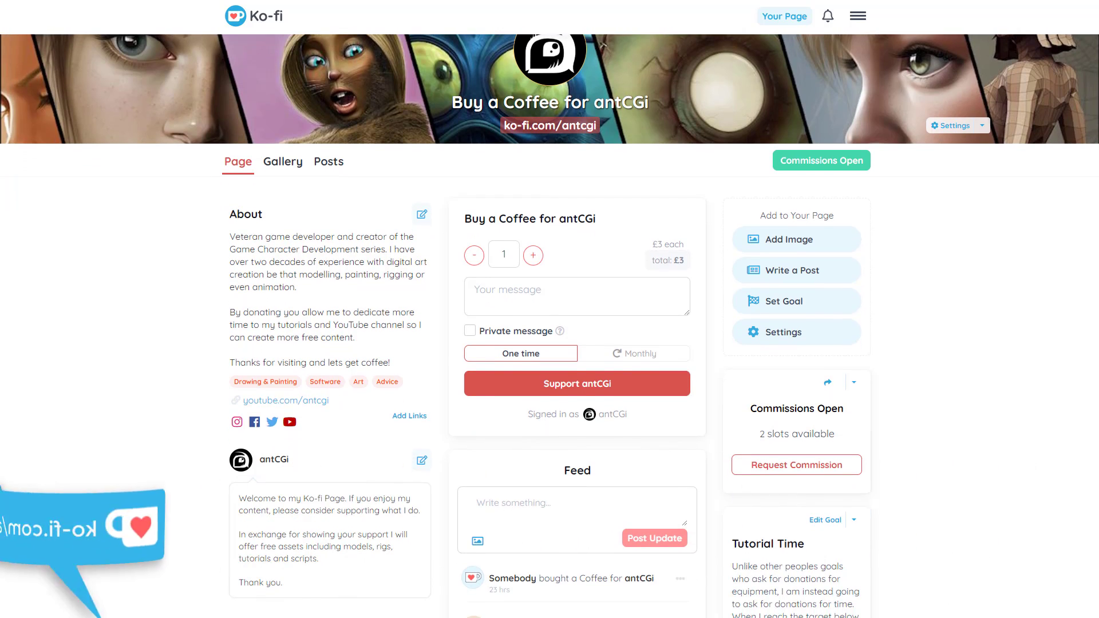